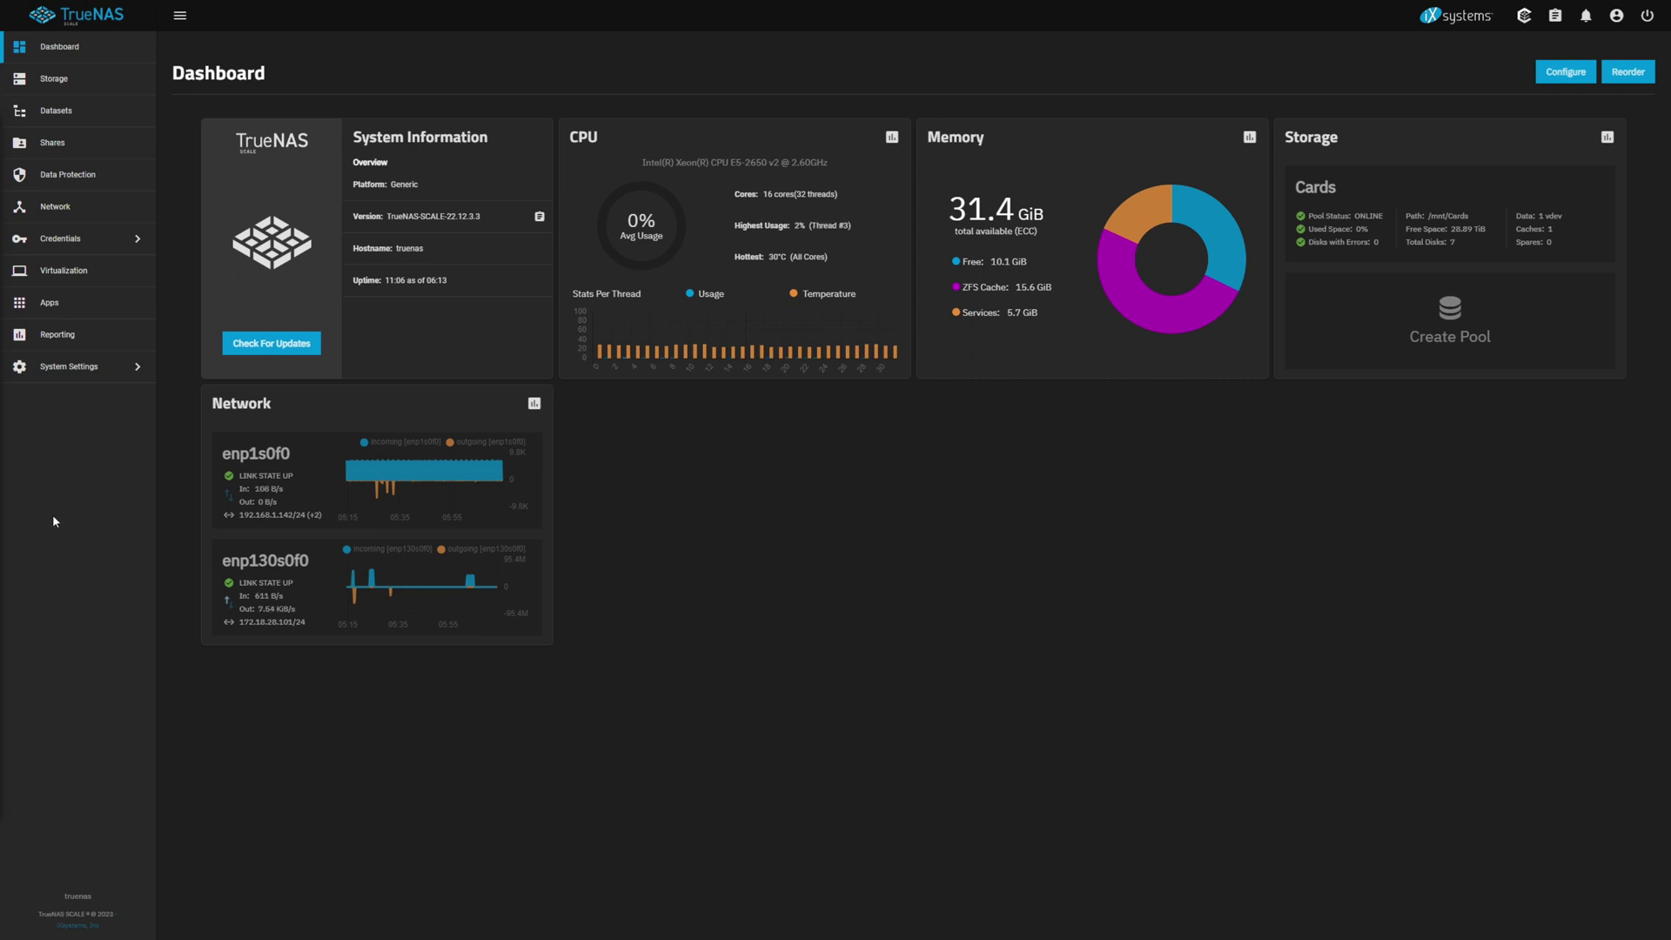
Step: Start a new account under Credentials > Local Users and enter the user's full name
left_click(73, 240)
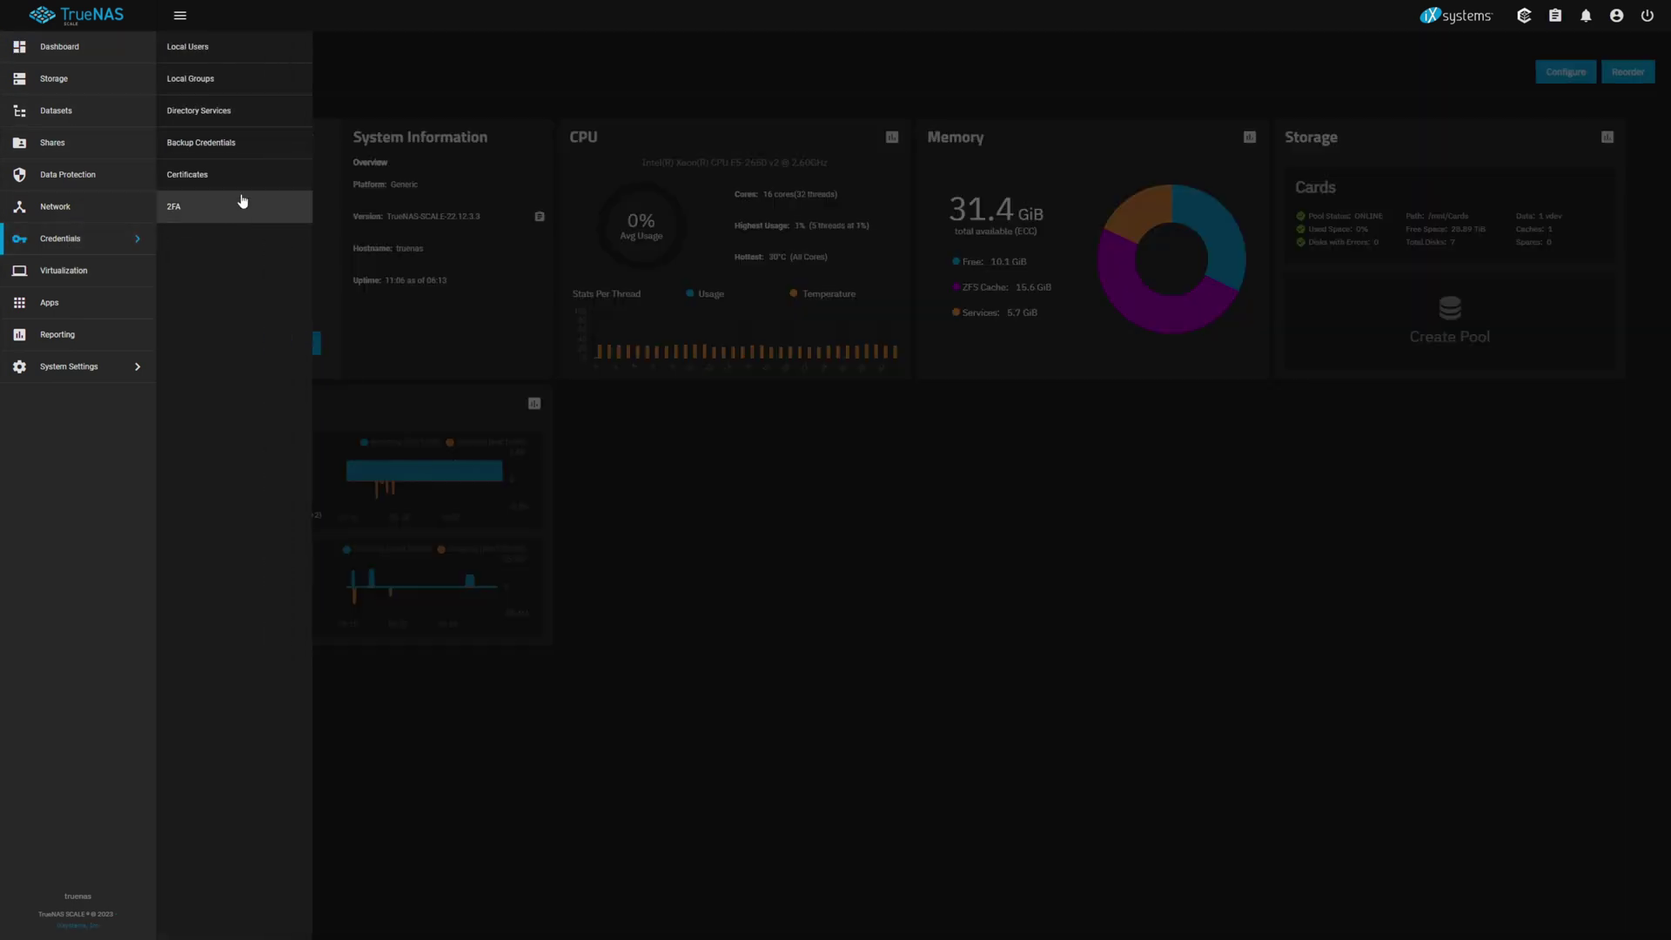
left_click(196, 52)
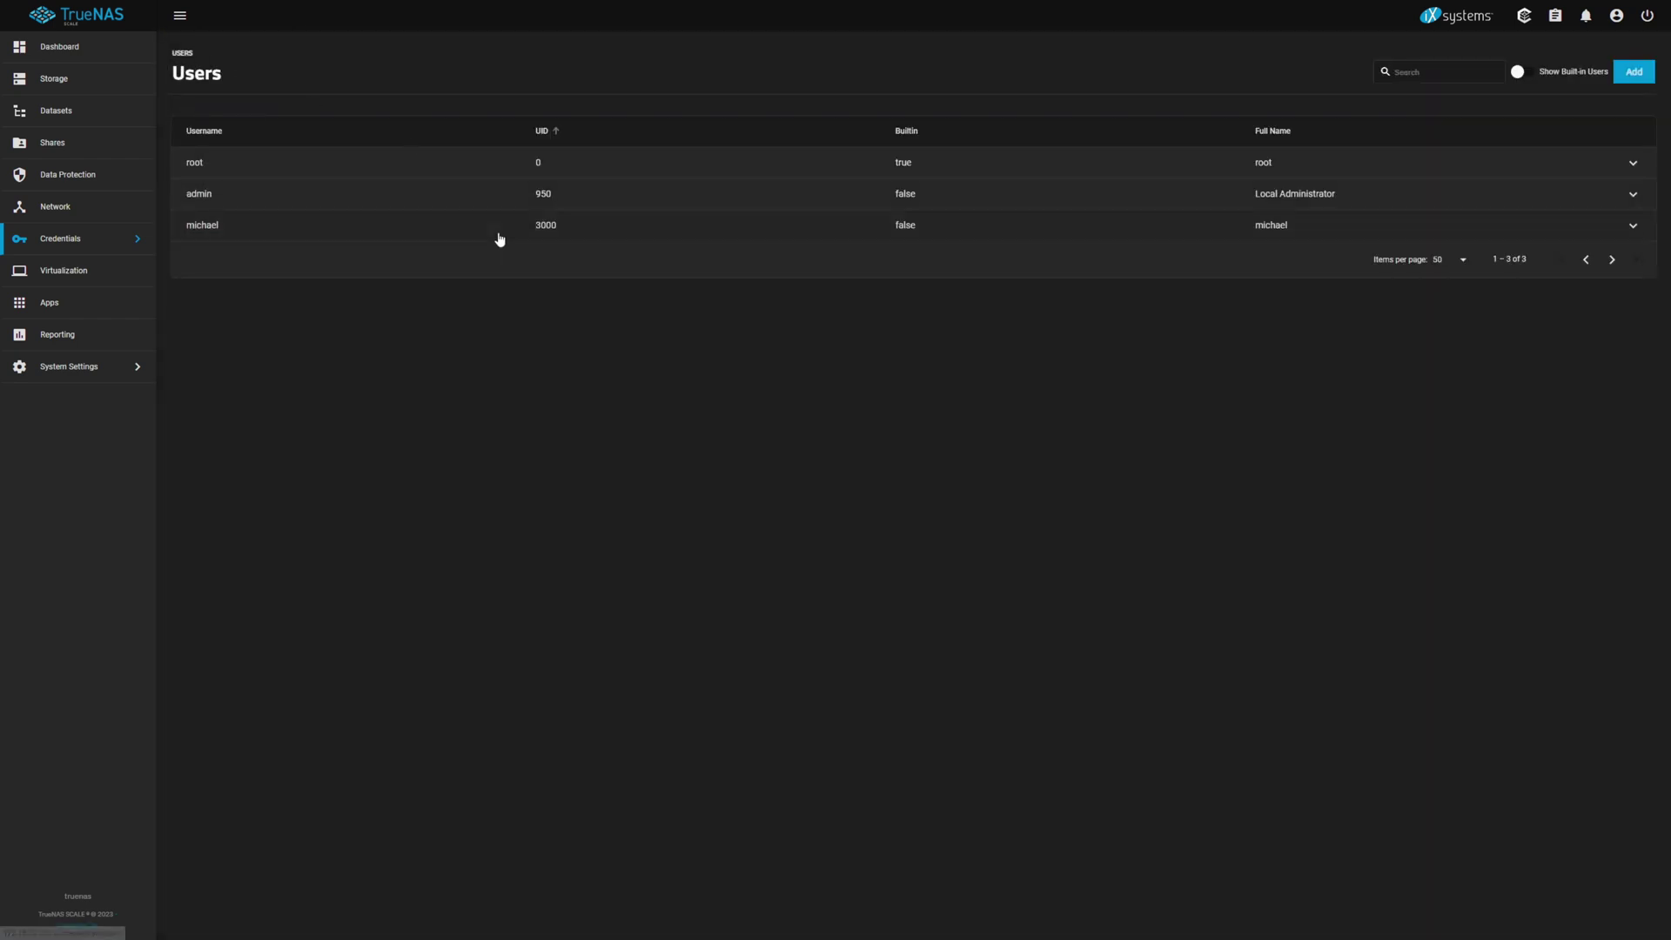
left_click(1634, 72)
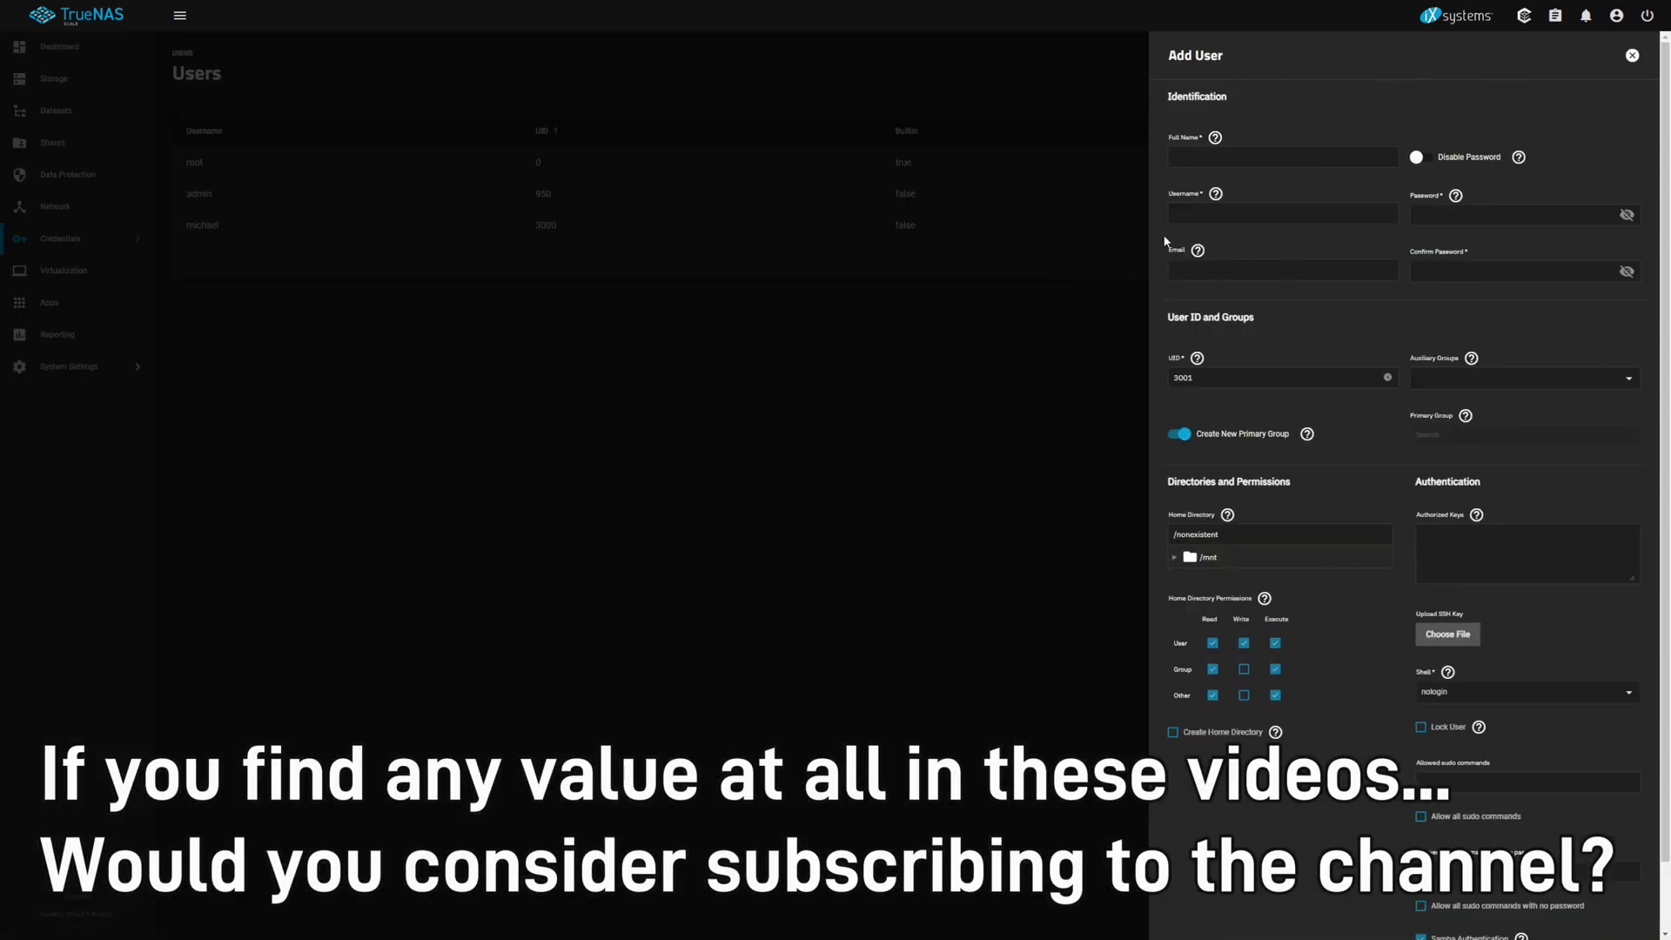
left_click(1243, 152)
type("Sandy")
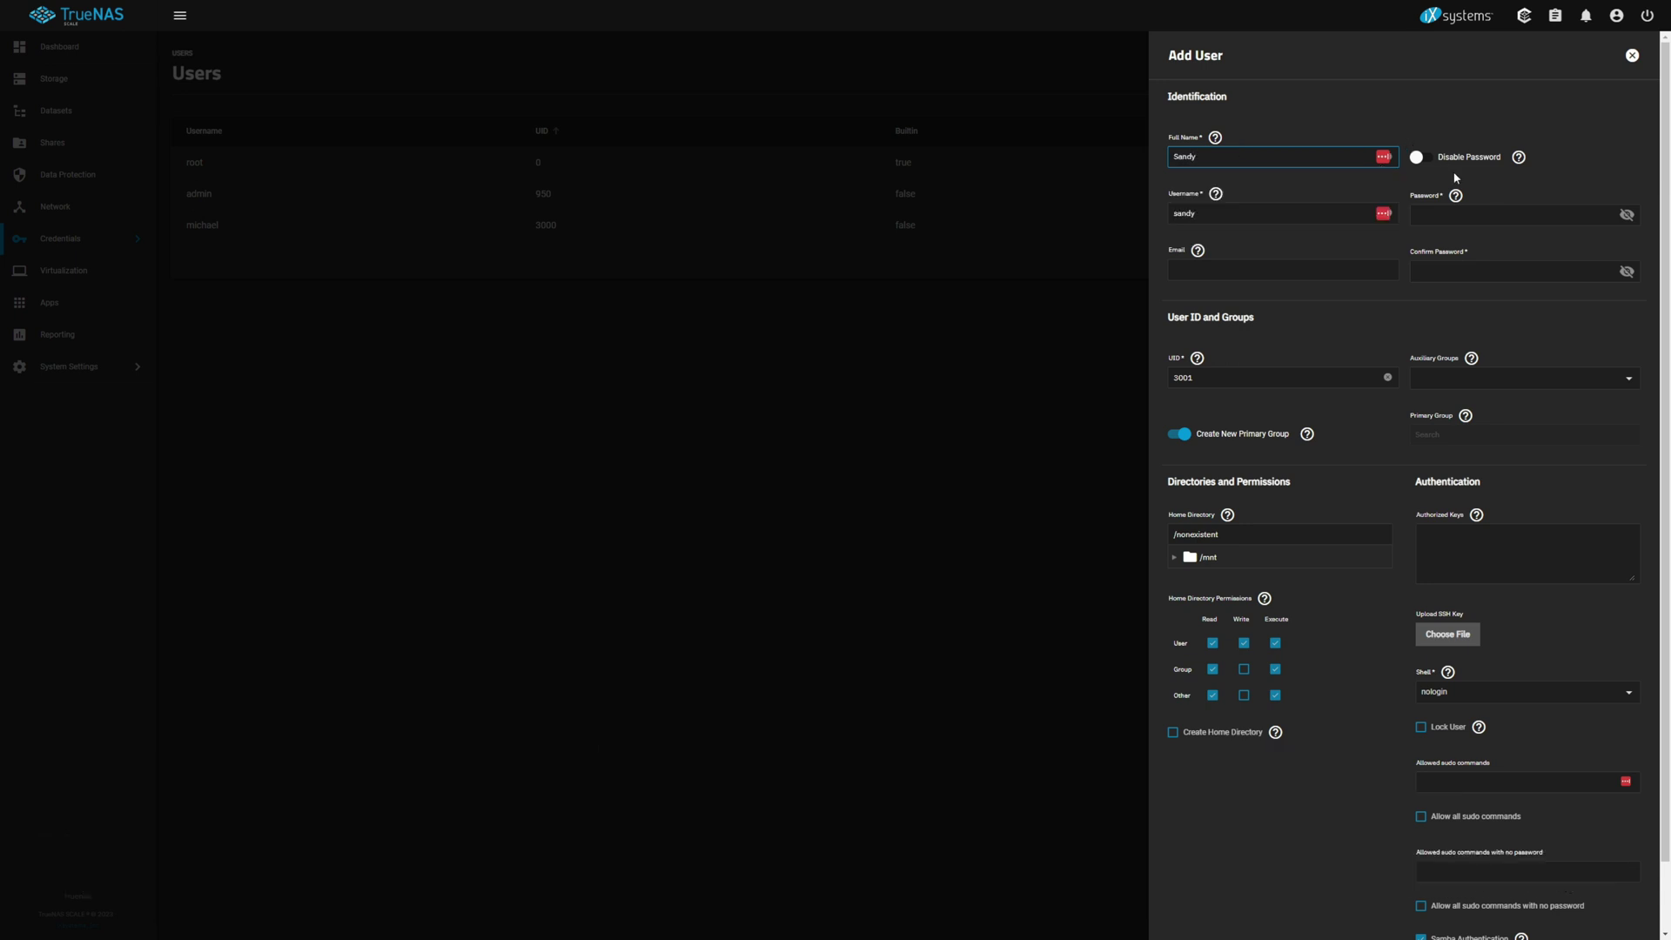
Step: Enter and confirm the account password, then save the new user
left_click(1461, 211)
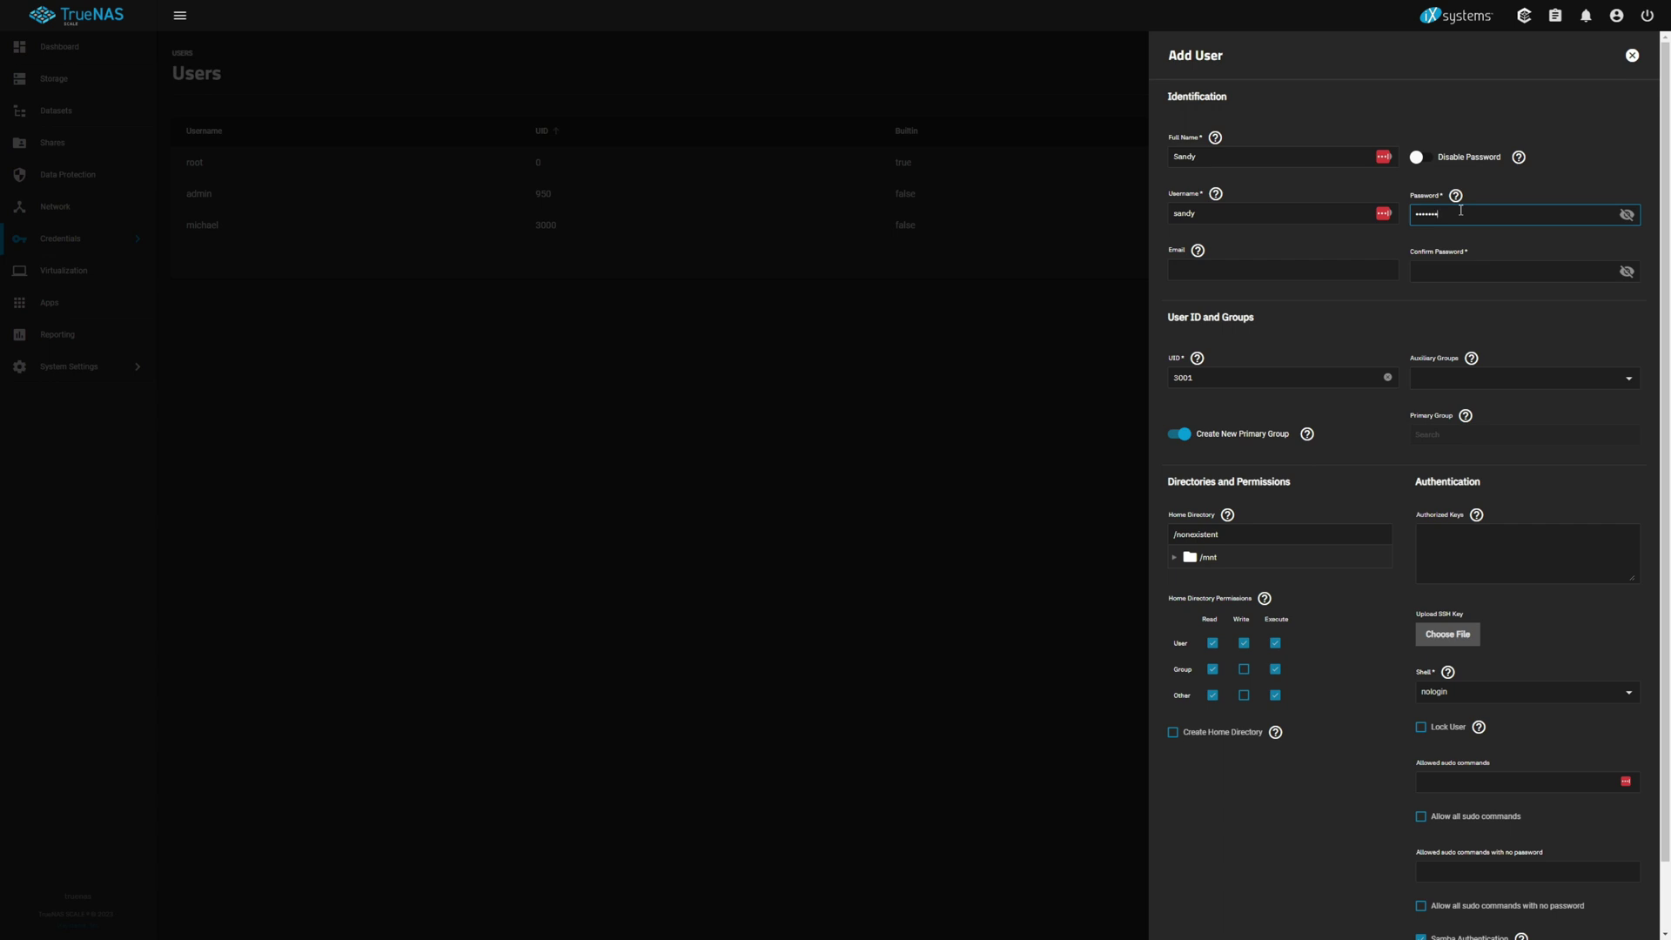
key("BackSpace")
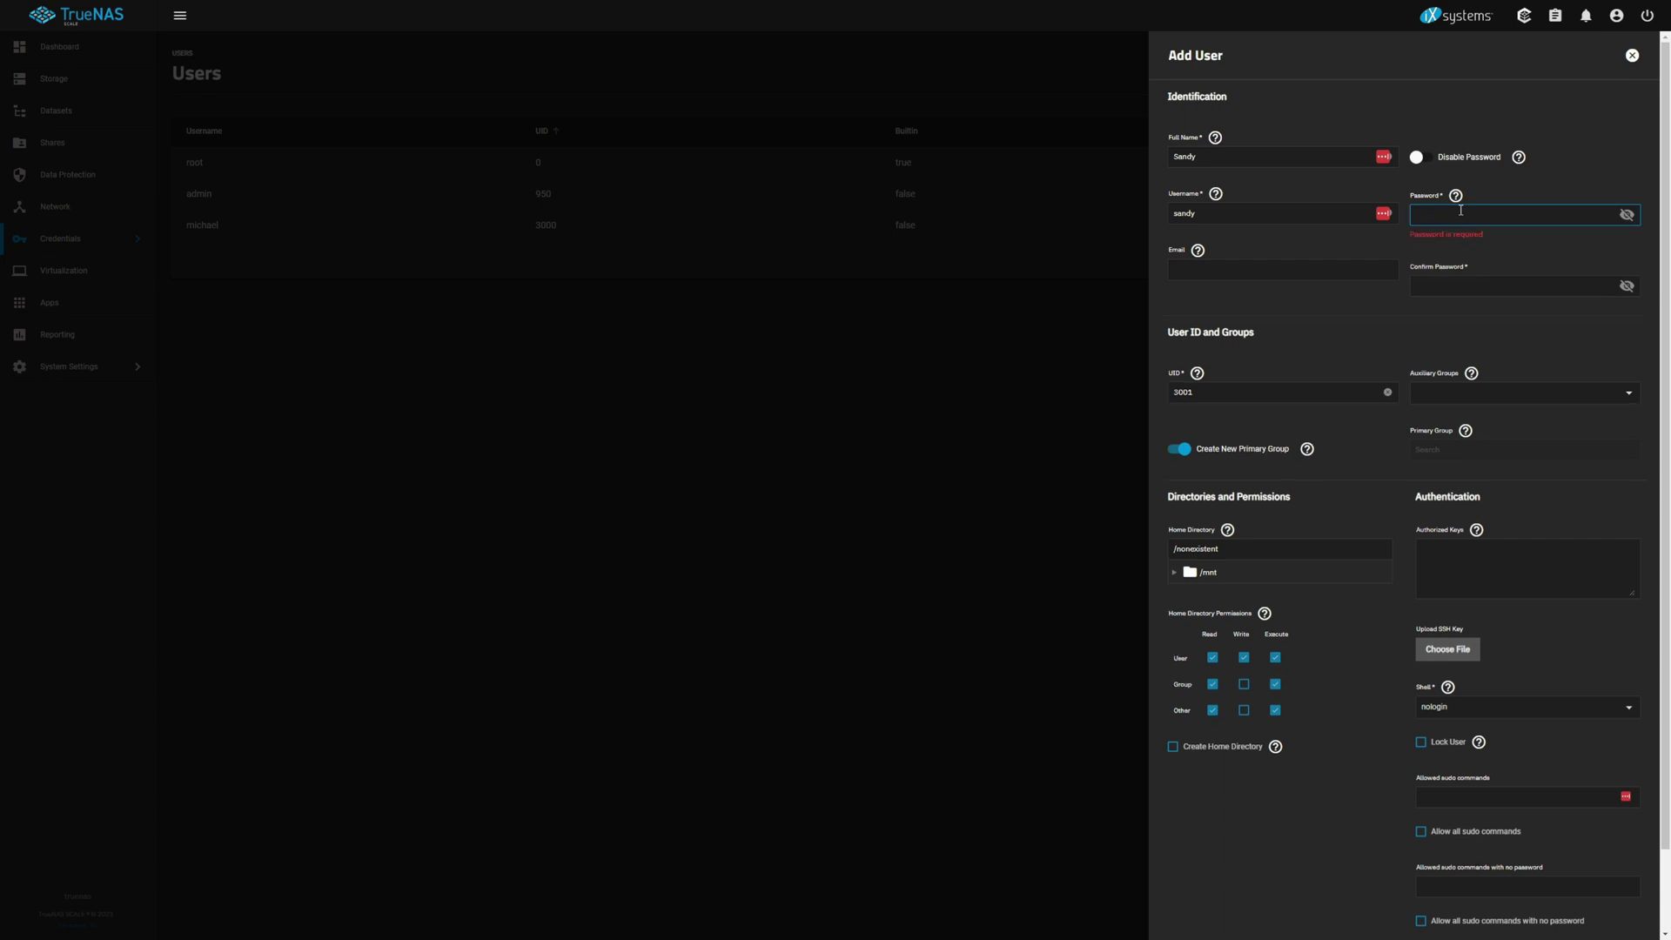
type("abc")
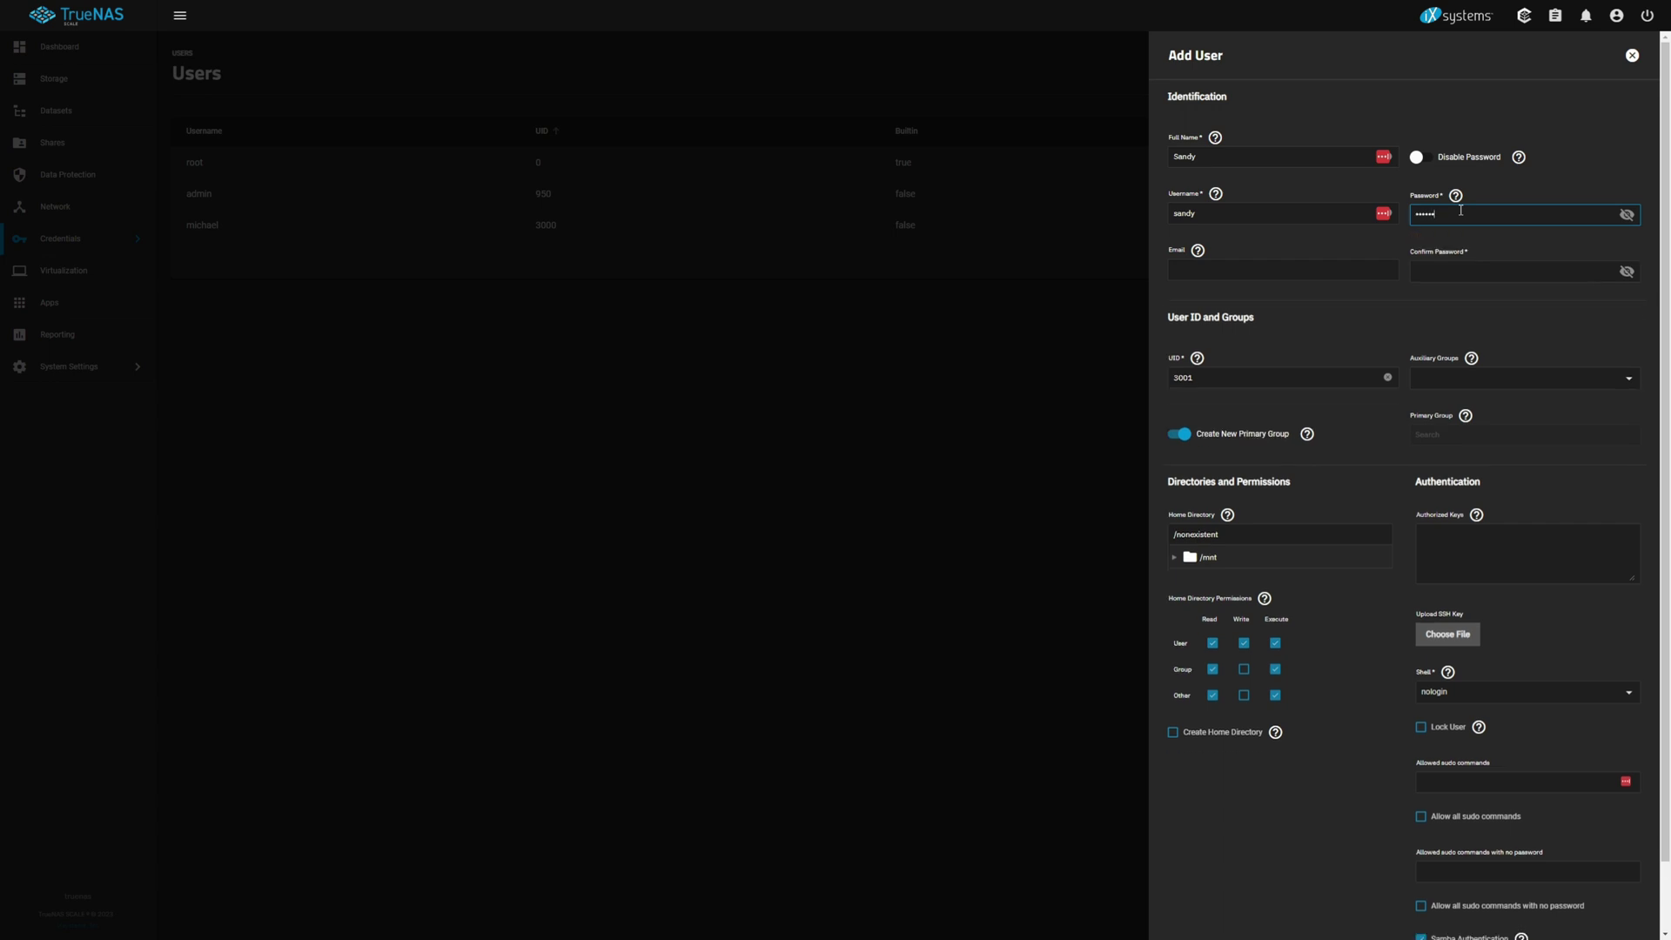
left_click(1444, 254)
type("abcdef")
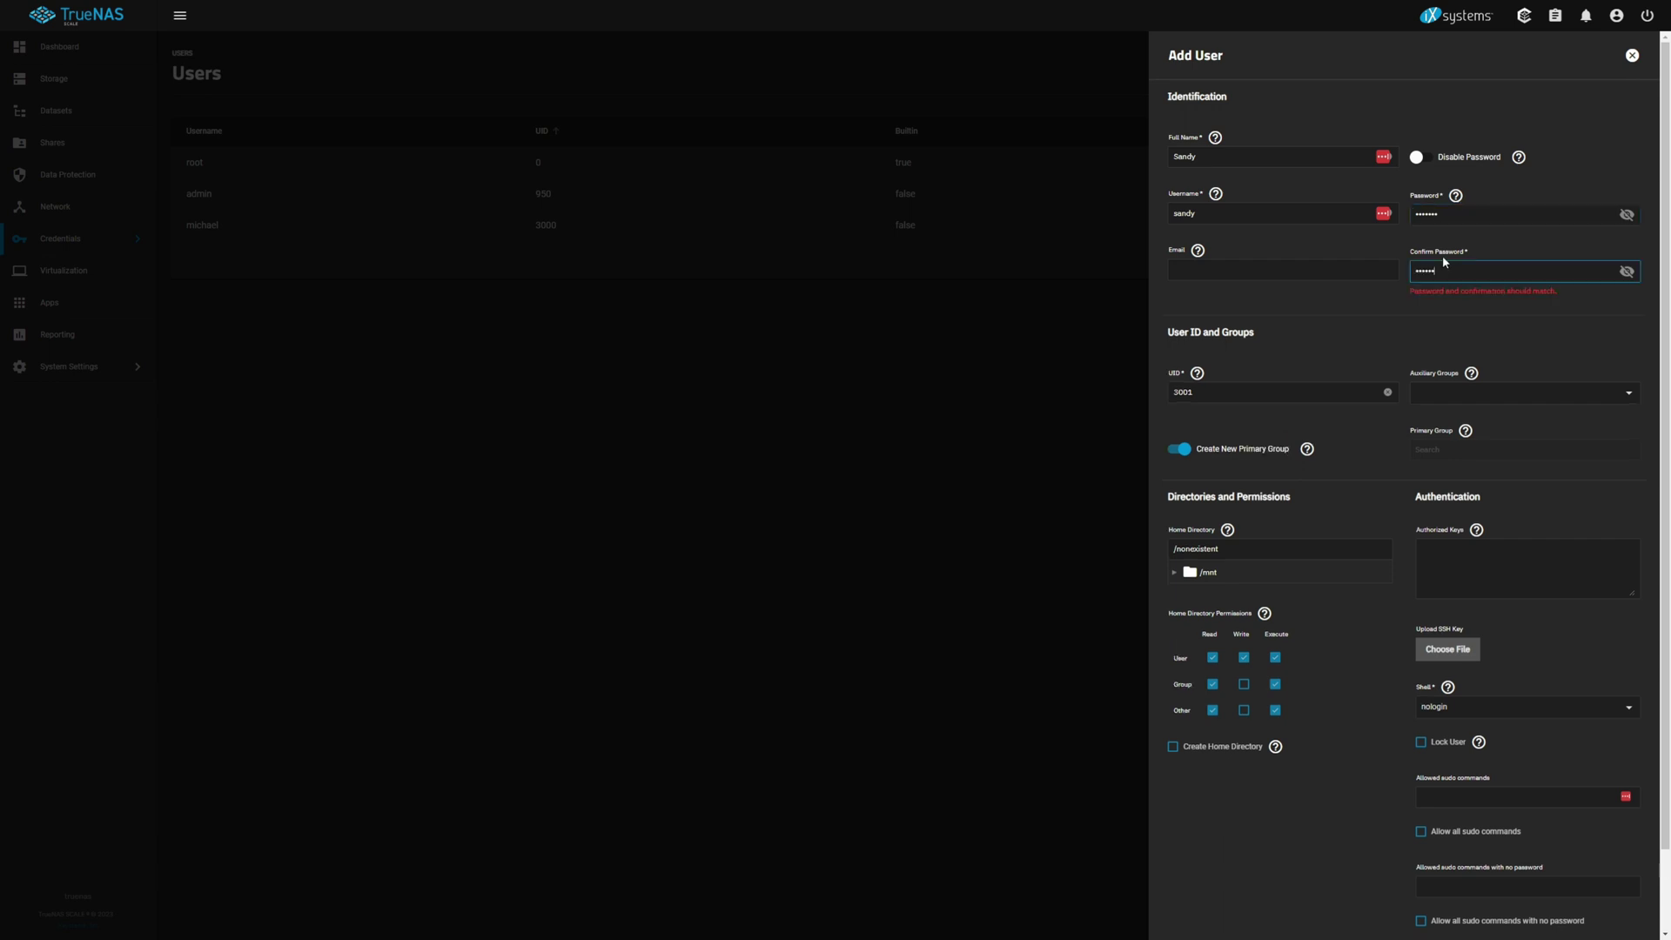
type("g")
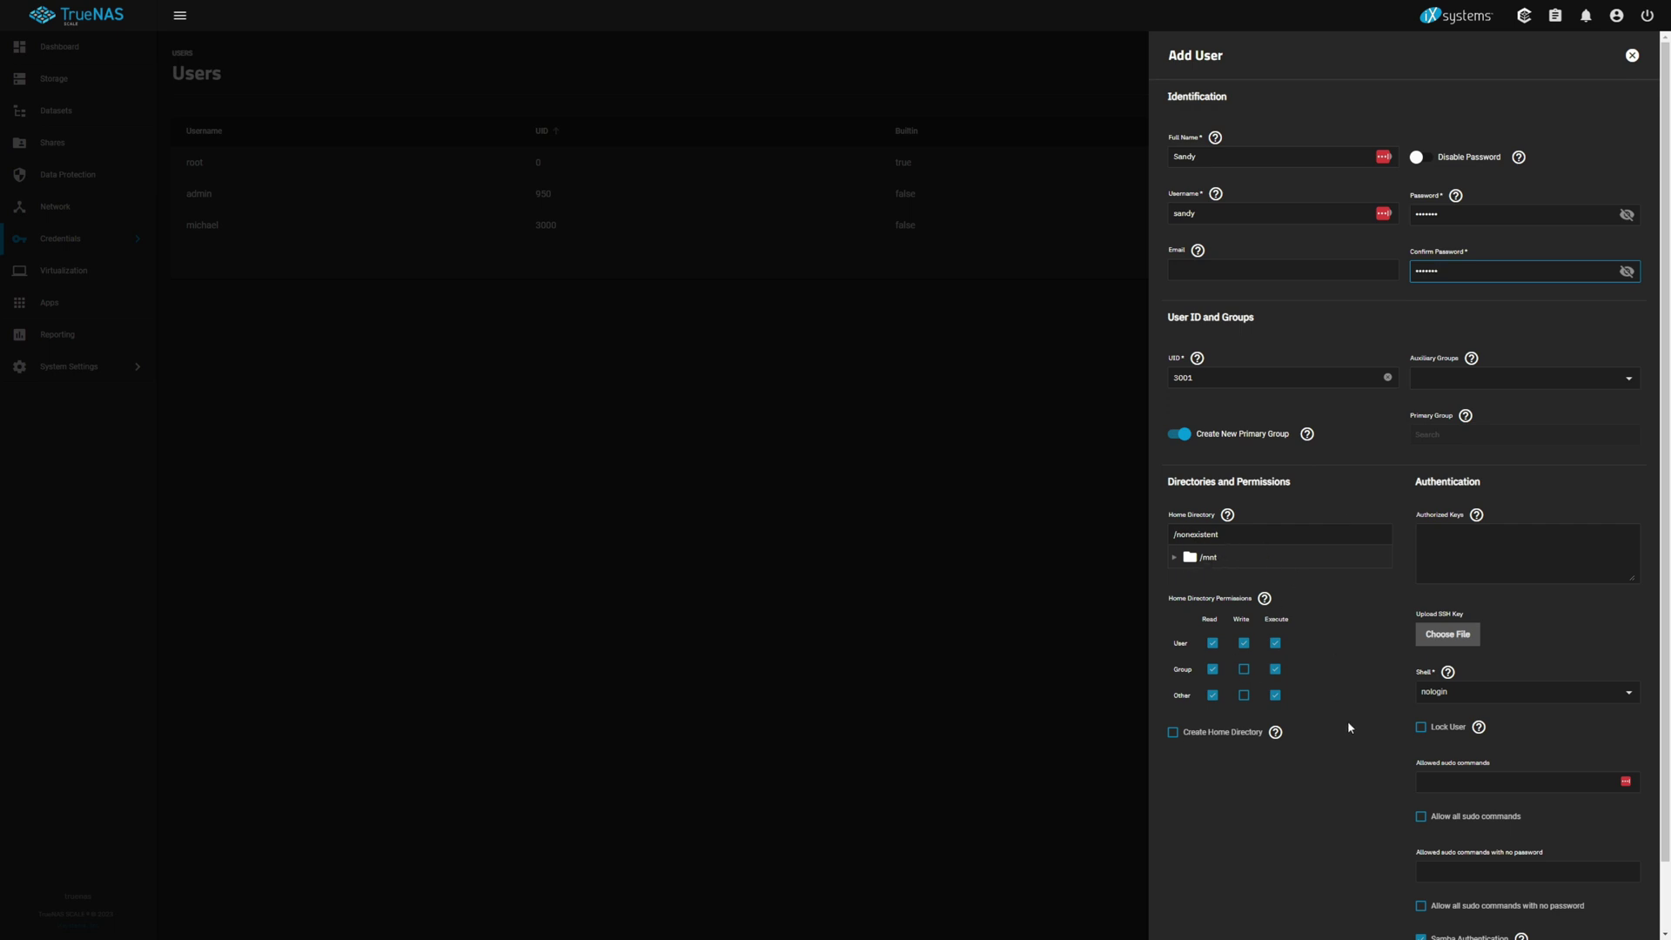
scroll(1345, 740, "down", 1)
left_click(1188, 914)
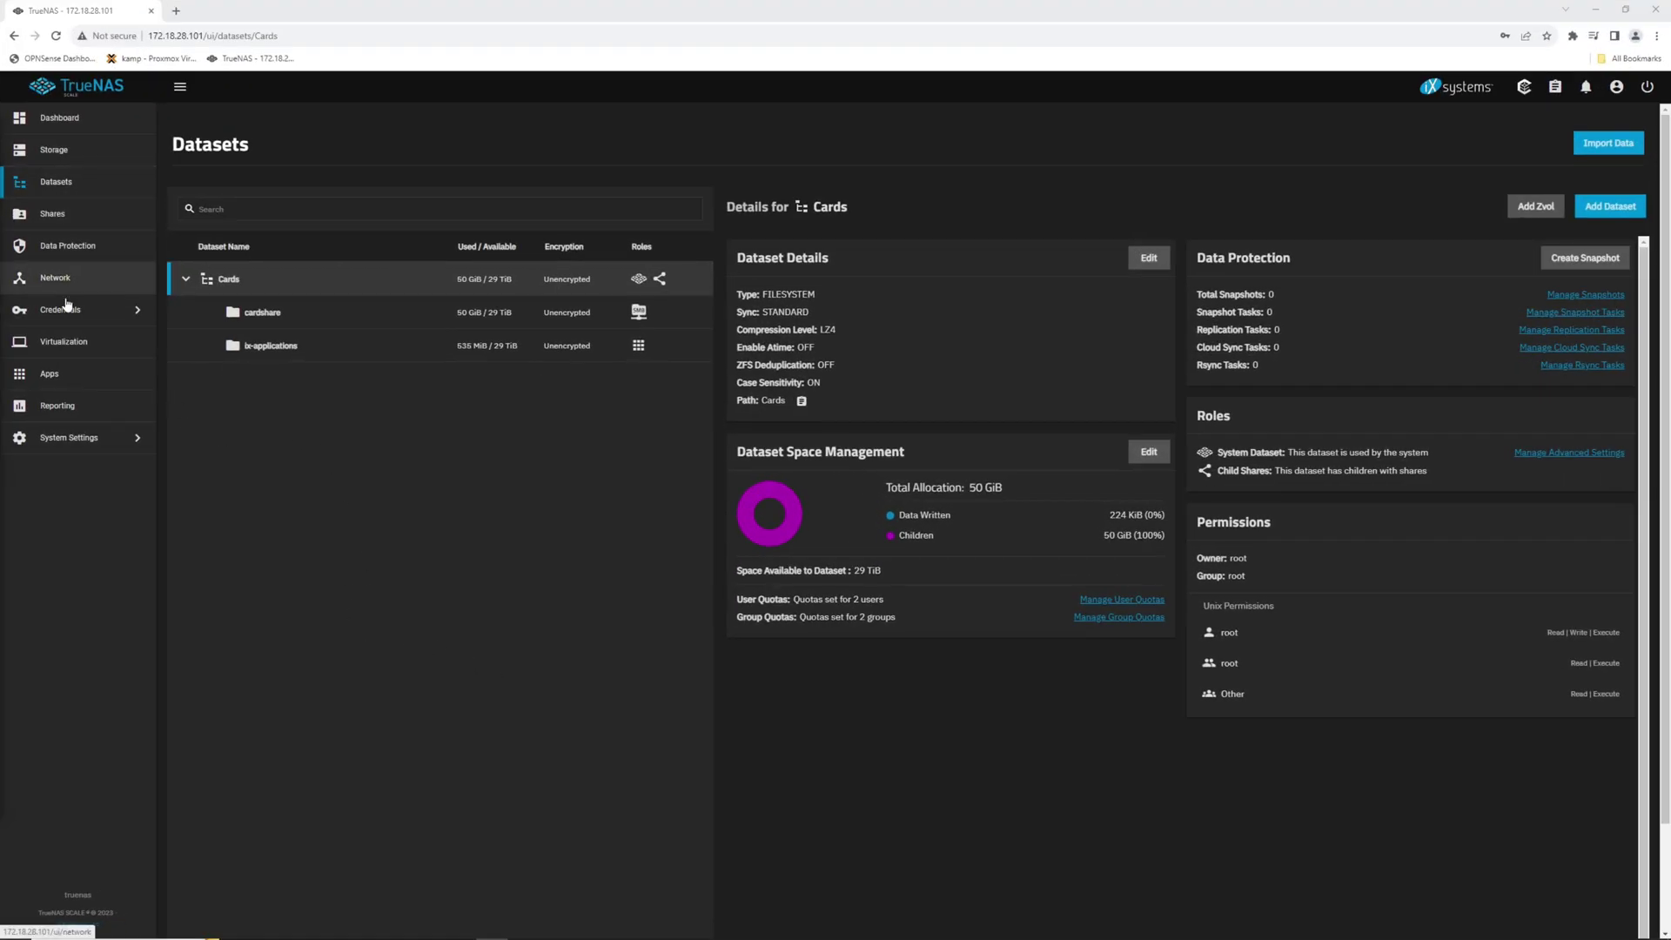
Step: Add a dataset named TimeMachine under the Cards pool and save it
left_click(1610, 207)
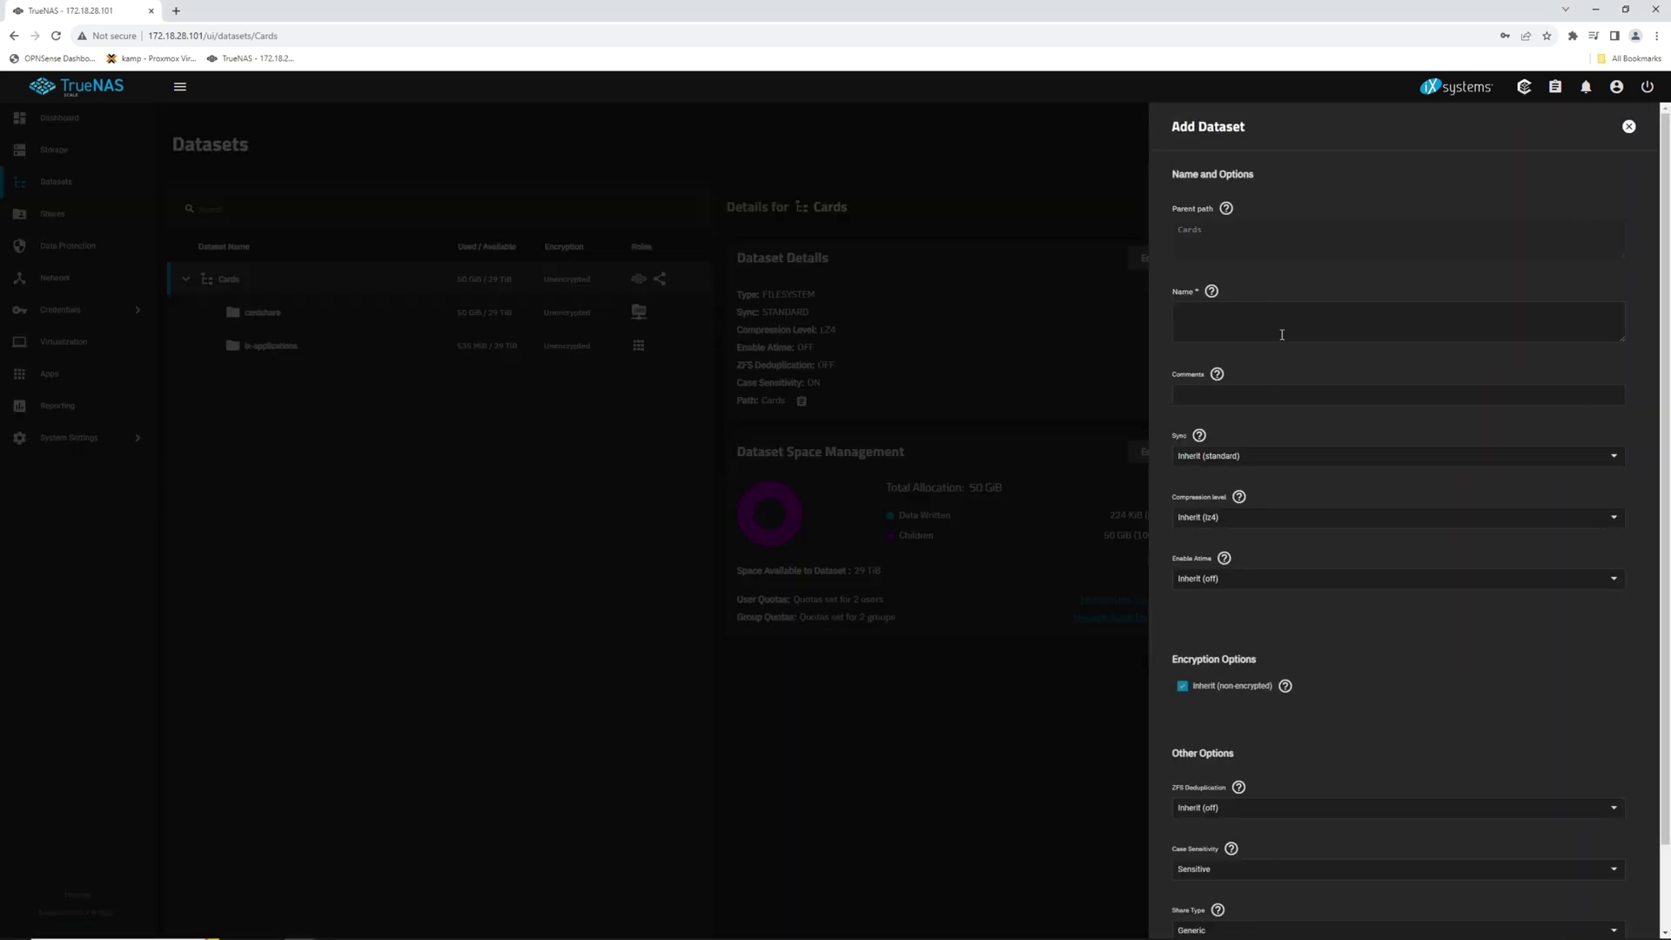
left_click(1212, 315)
type("Tion")
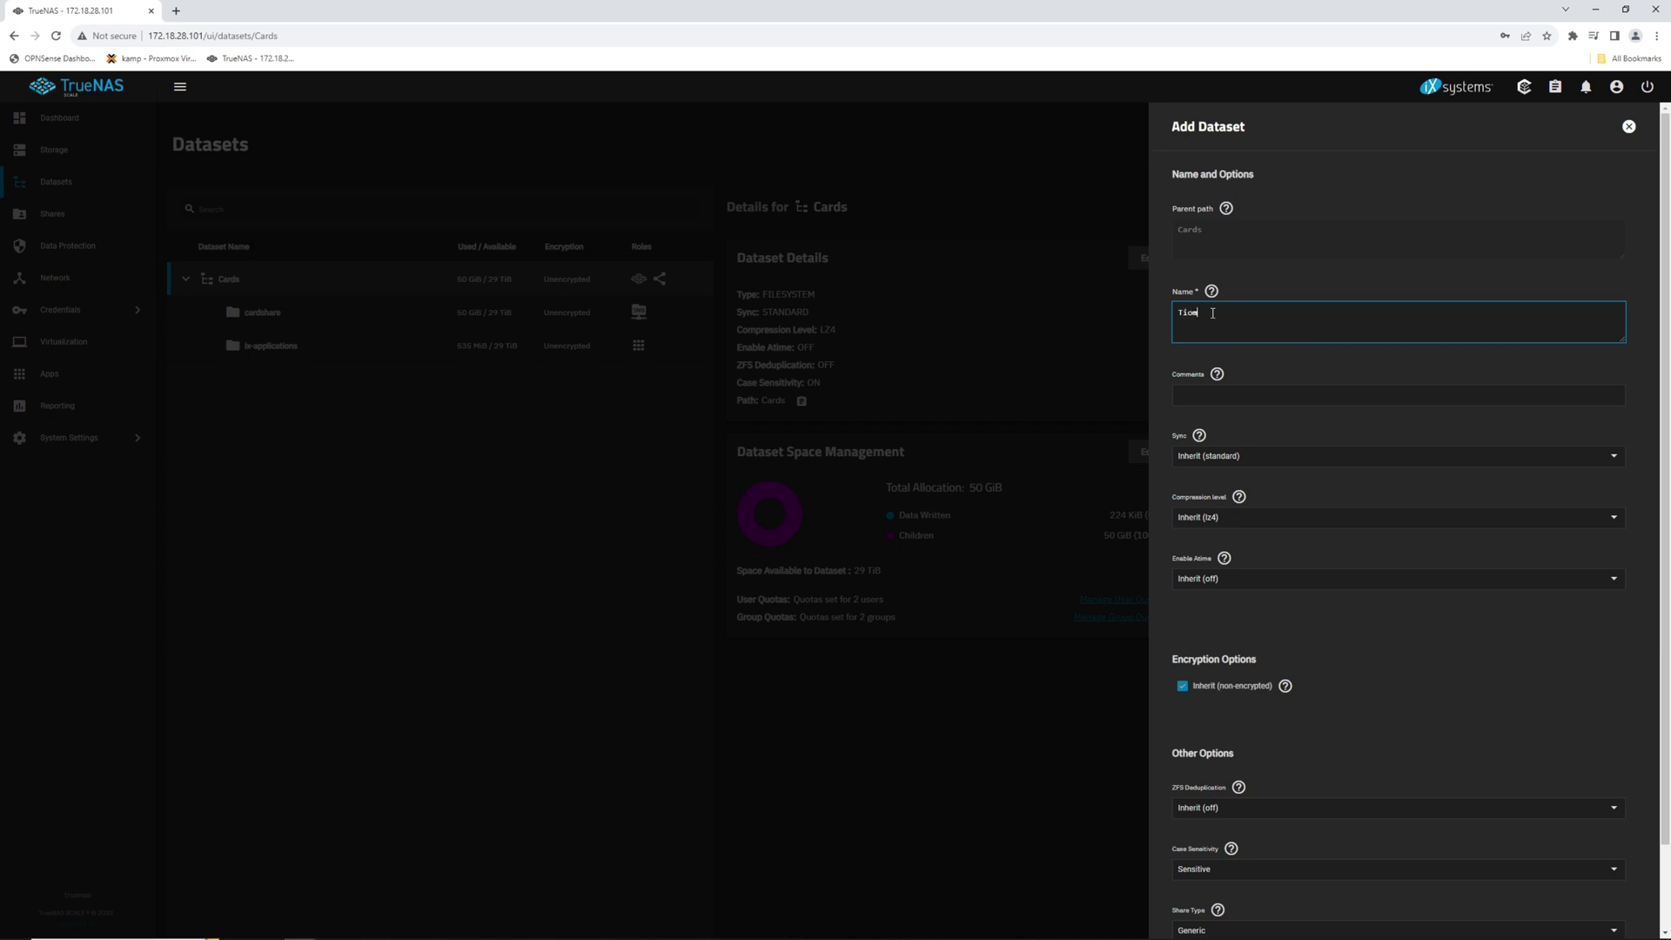
type("meMachine")
scroll(1299, 775, "down", 2)
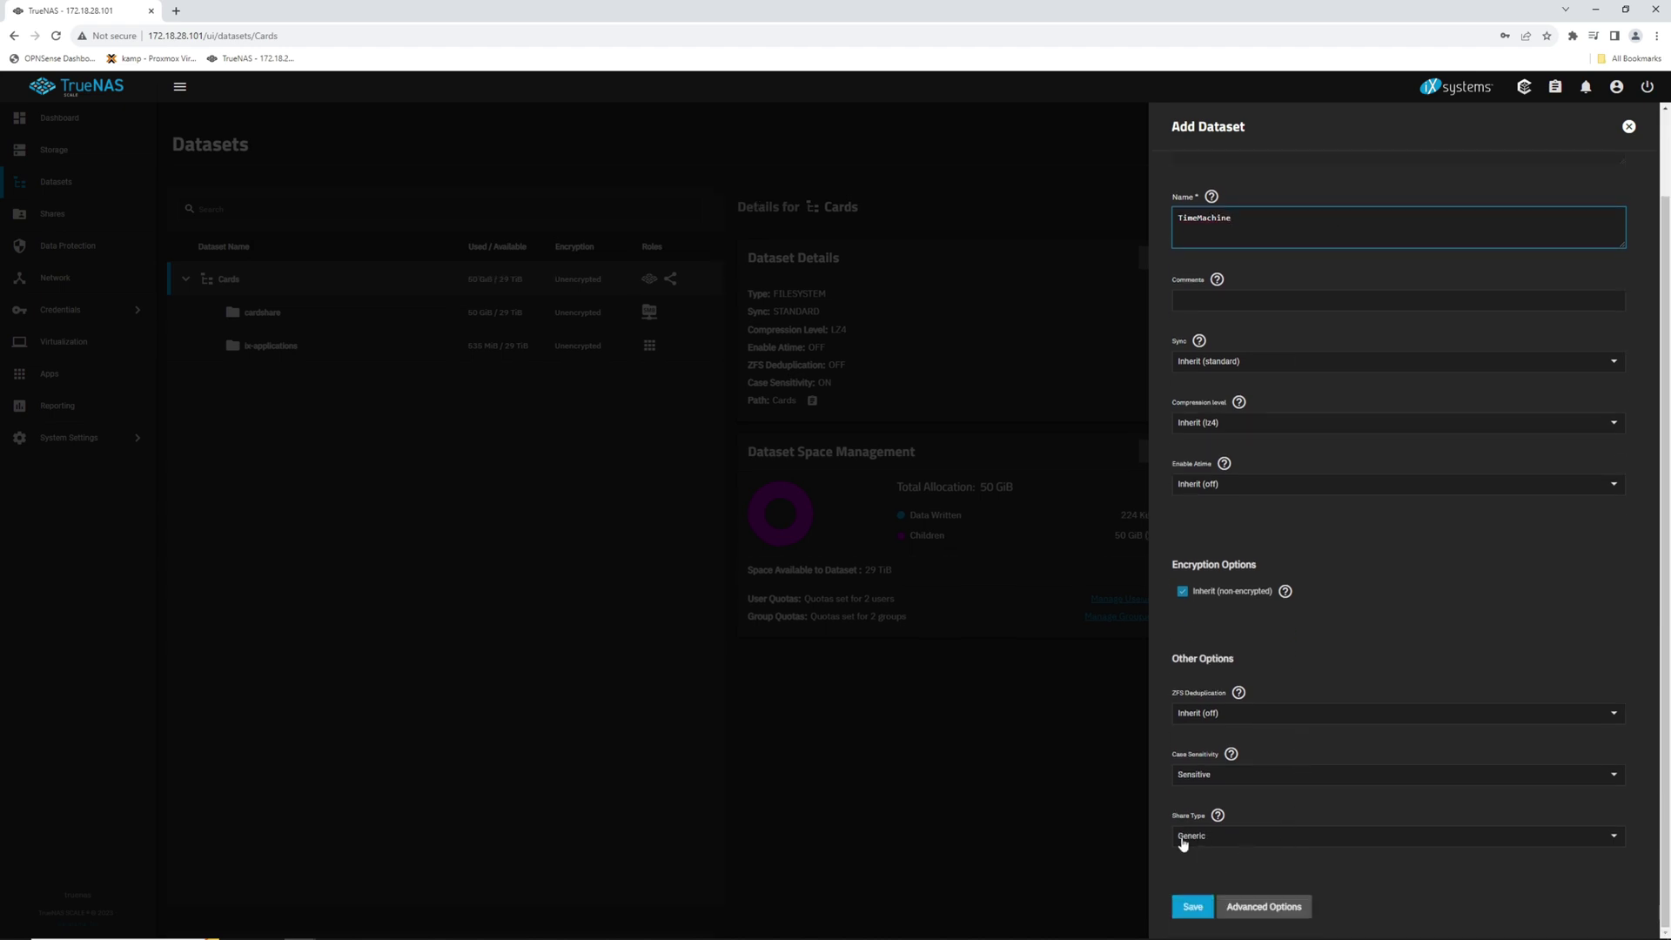
scroll(1326, 510, "up", 2)
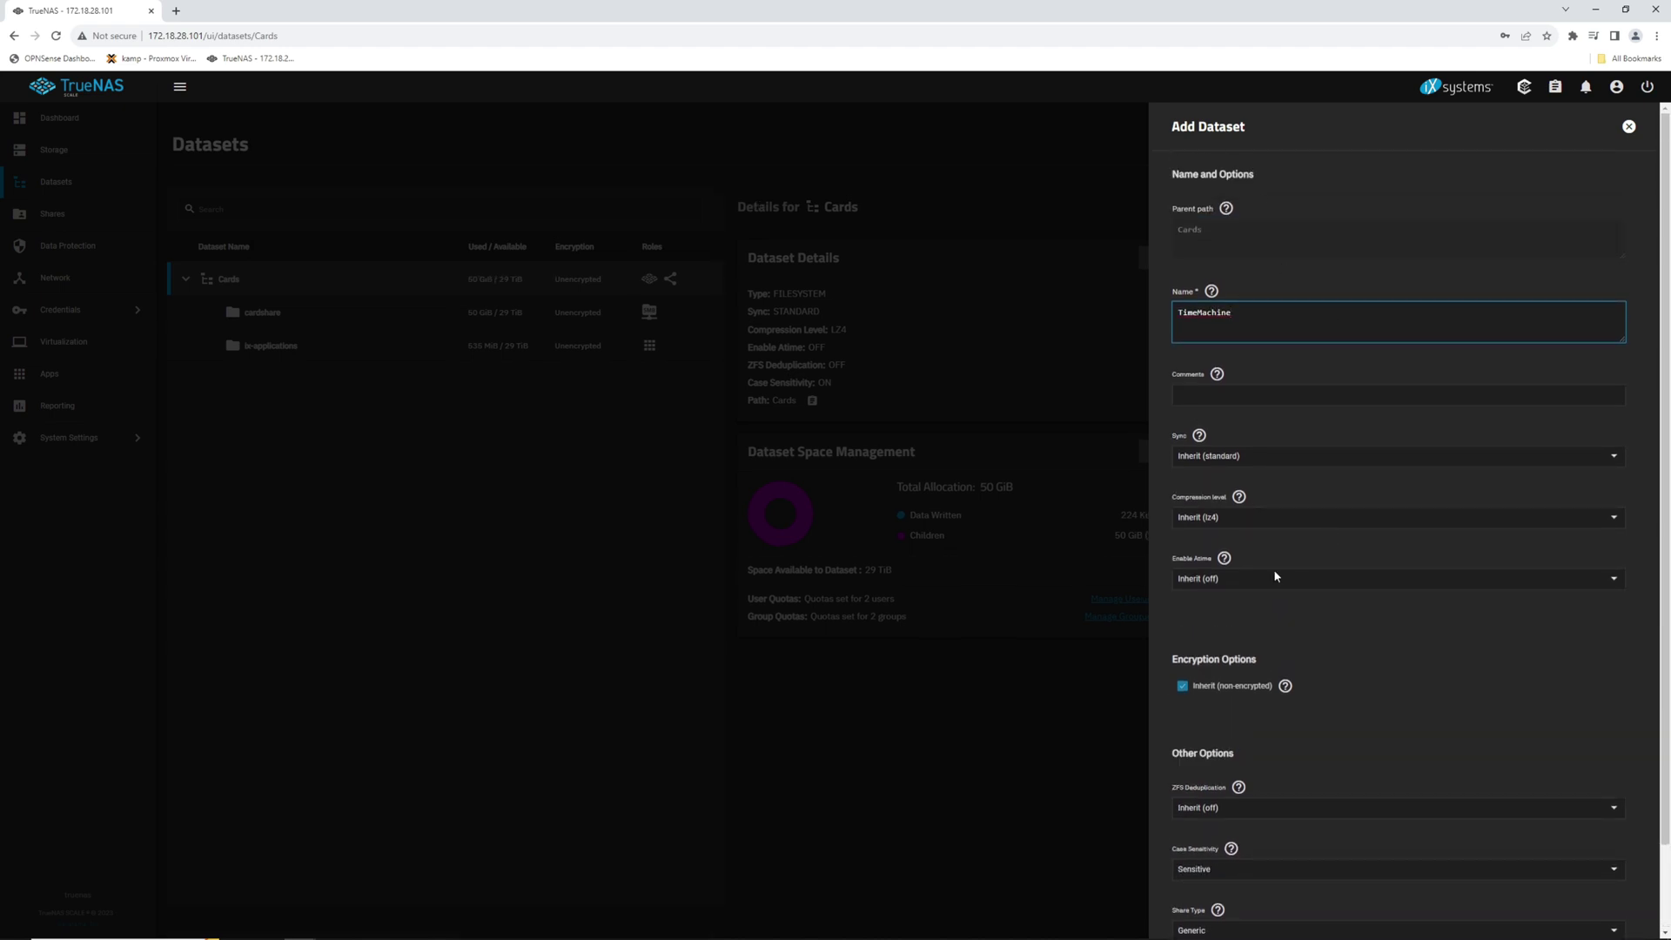
scroll(1276, 576, "down", 2)
left_click(1194, 907)
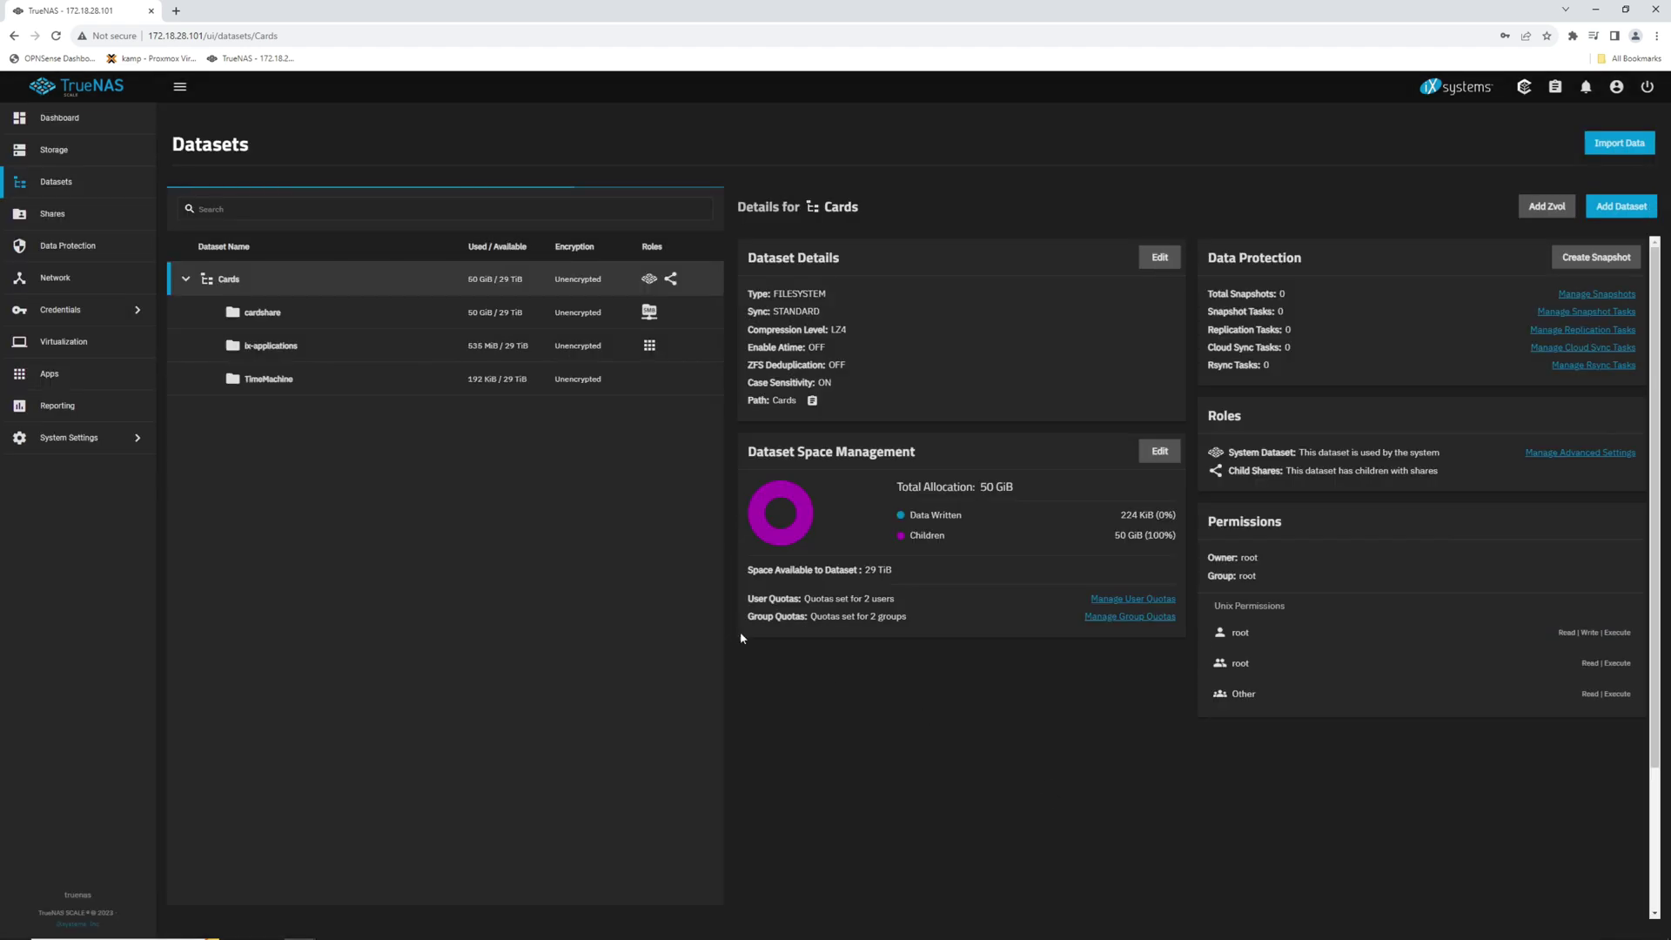
Step: Add child dataset sandy-timemachine under TimeMachine with share type SMB, showing advanced options
left_click(306, 389)
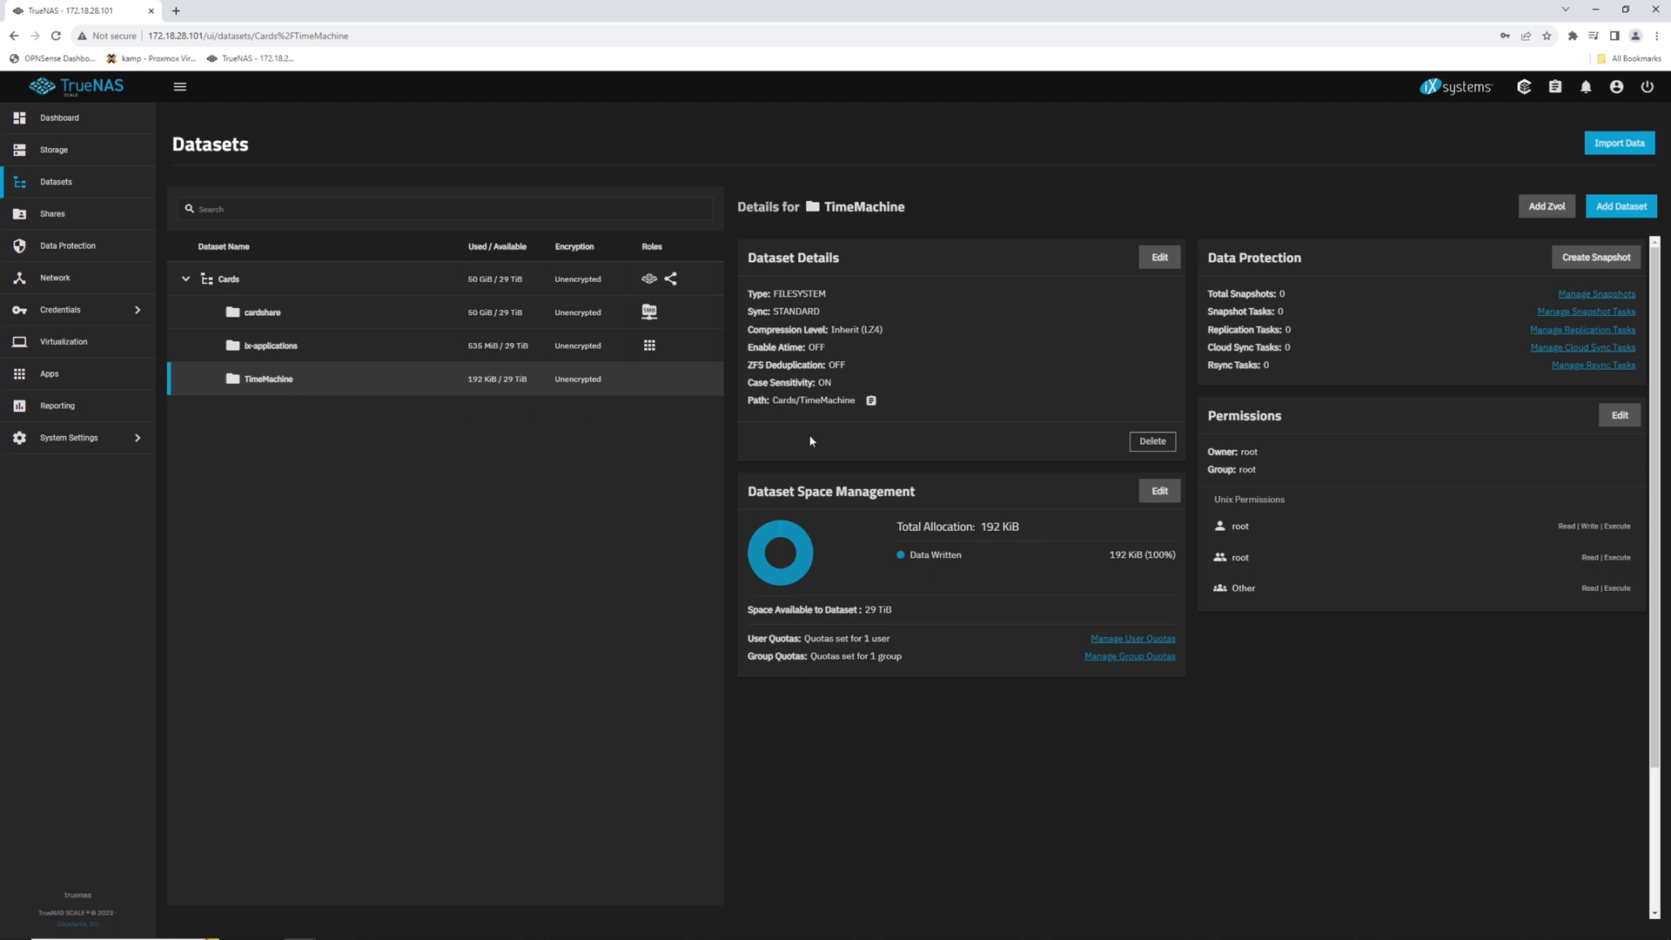
left_click(1616, 209)
left_click(1281, 313)
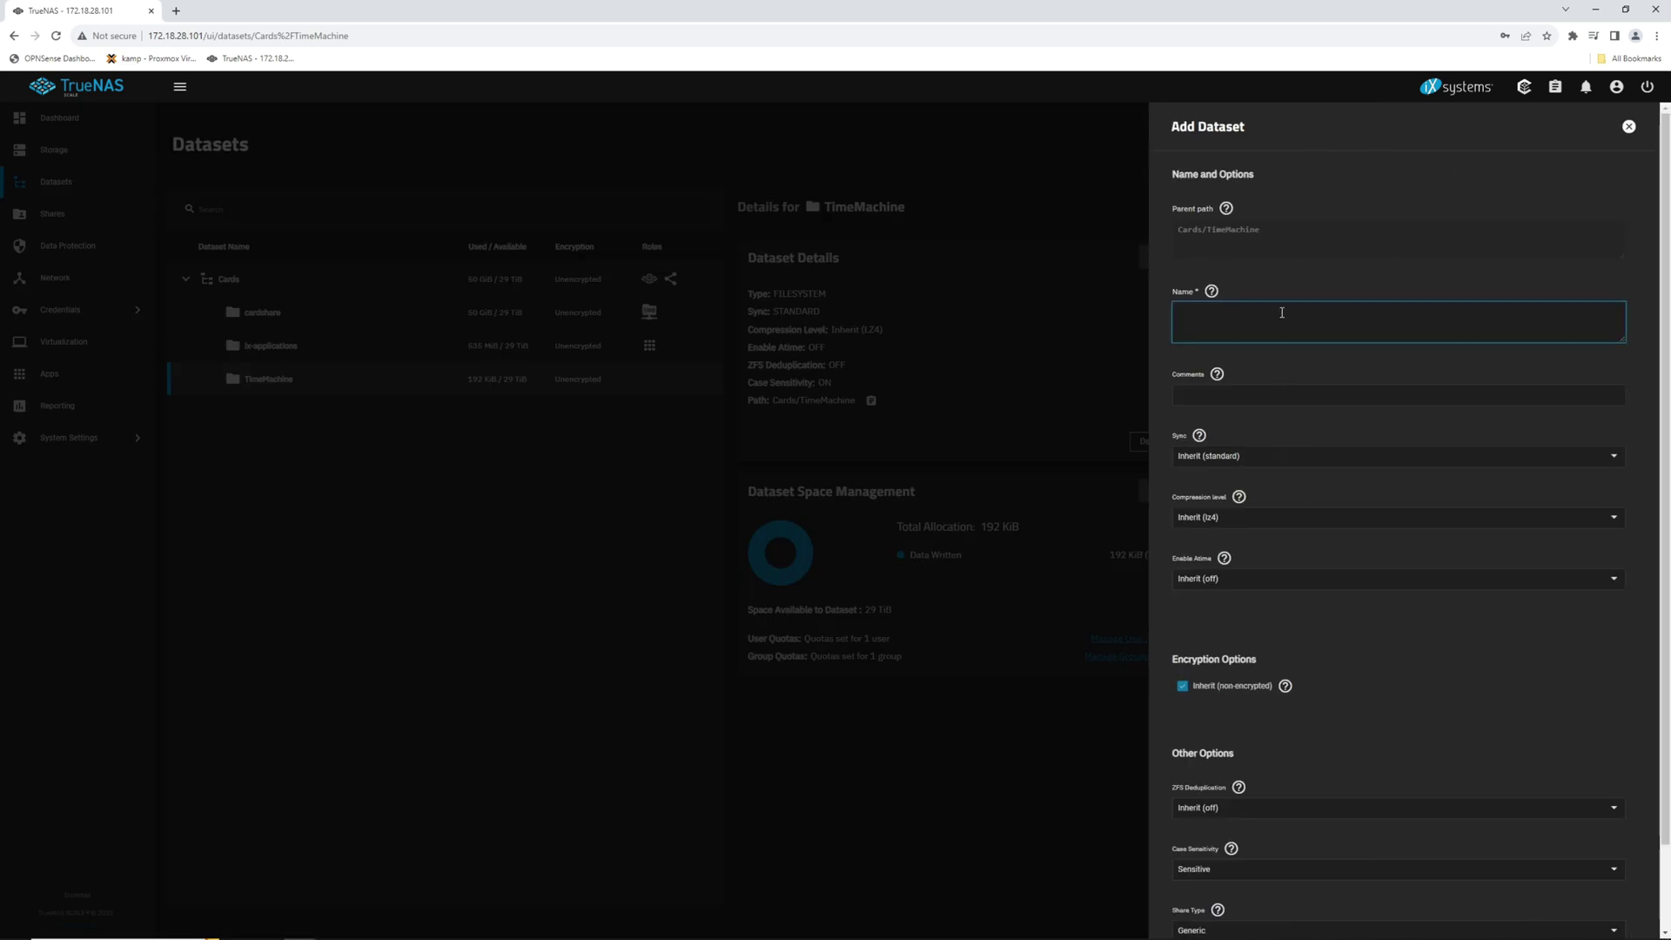
type("sandy-")
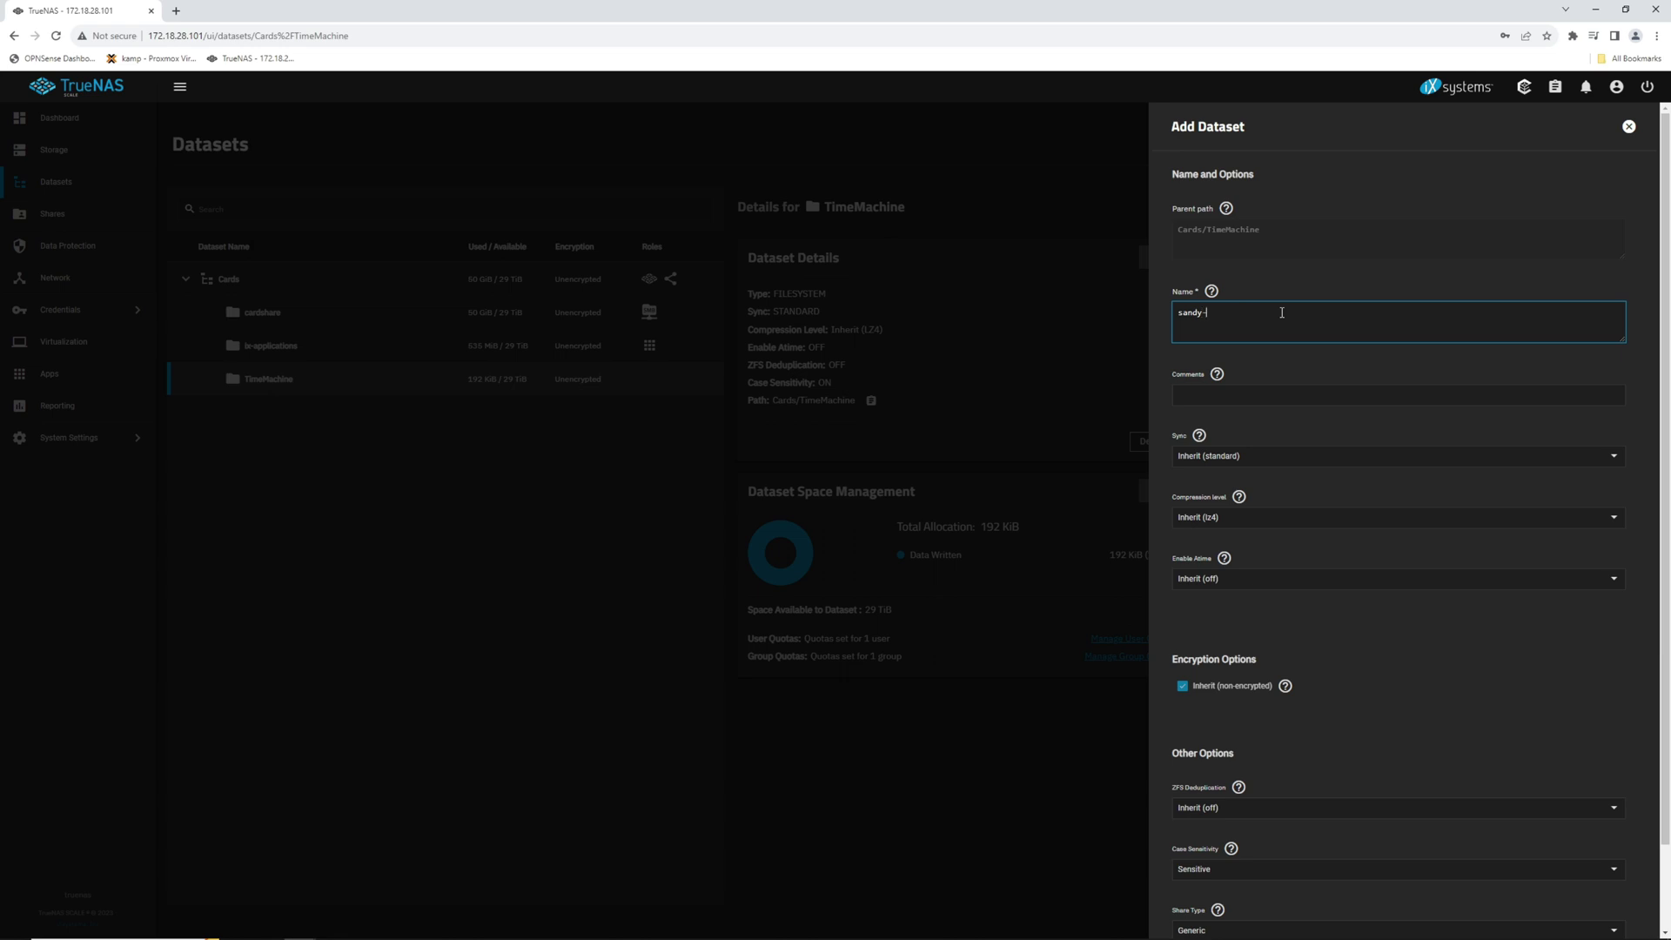
type("timemachine")
scroll(1285, 623, "down", 1)
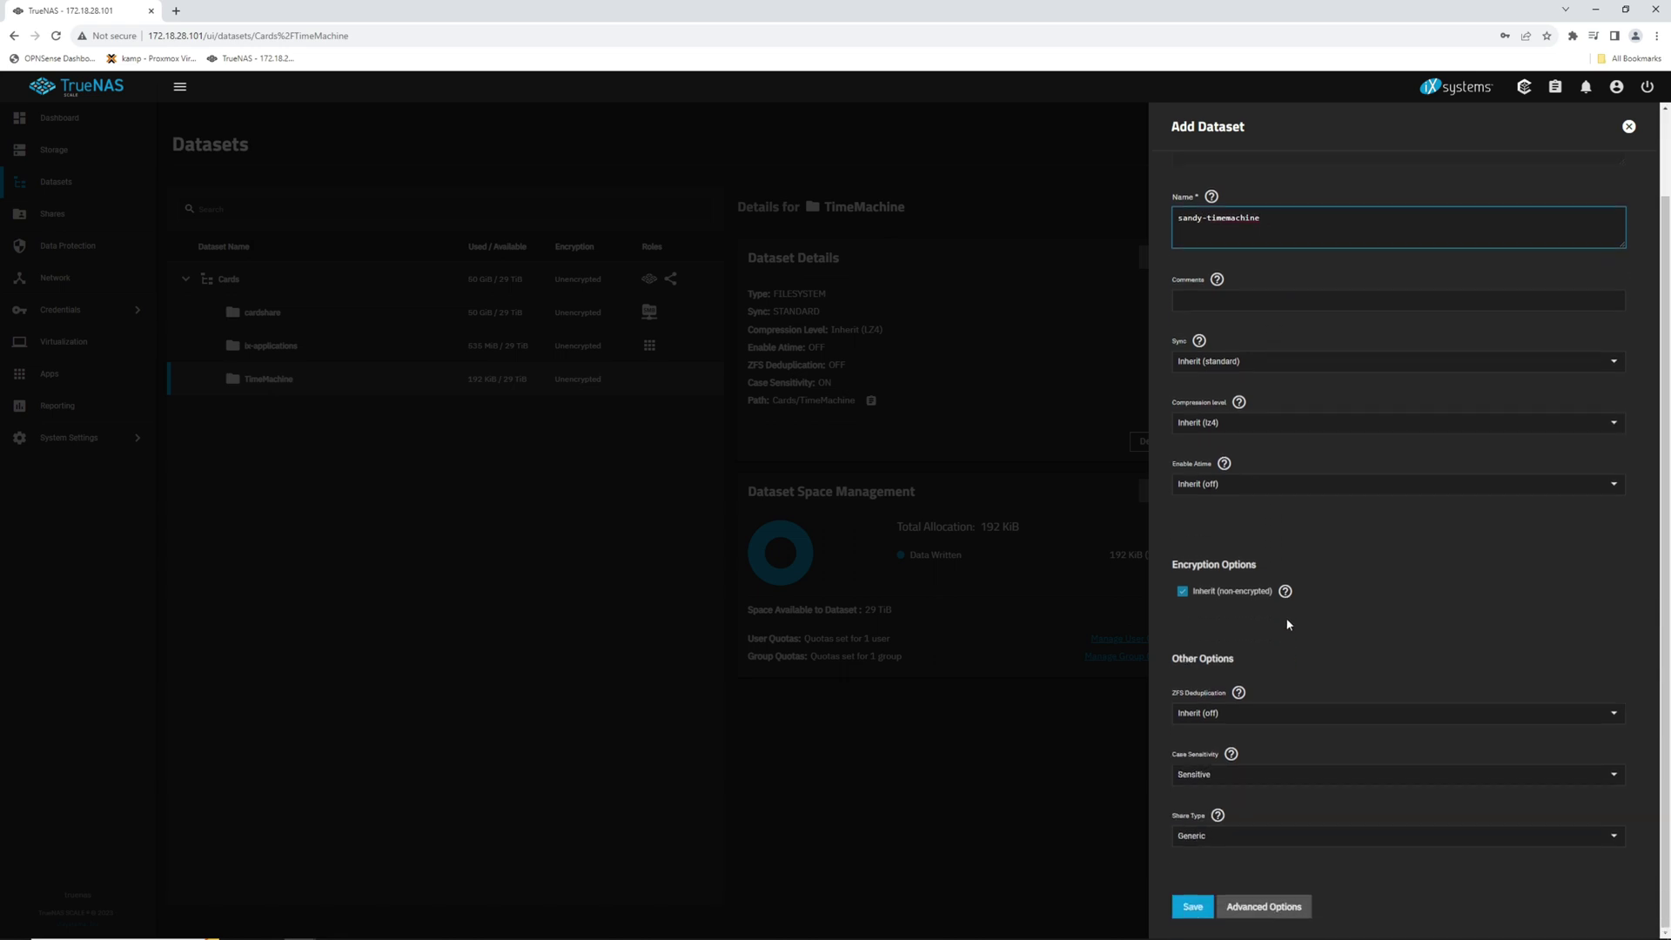
left_click(1222, 837)
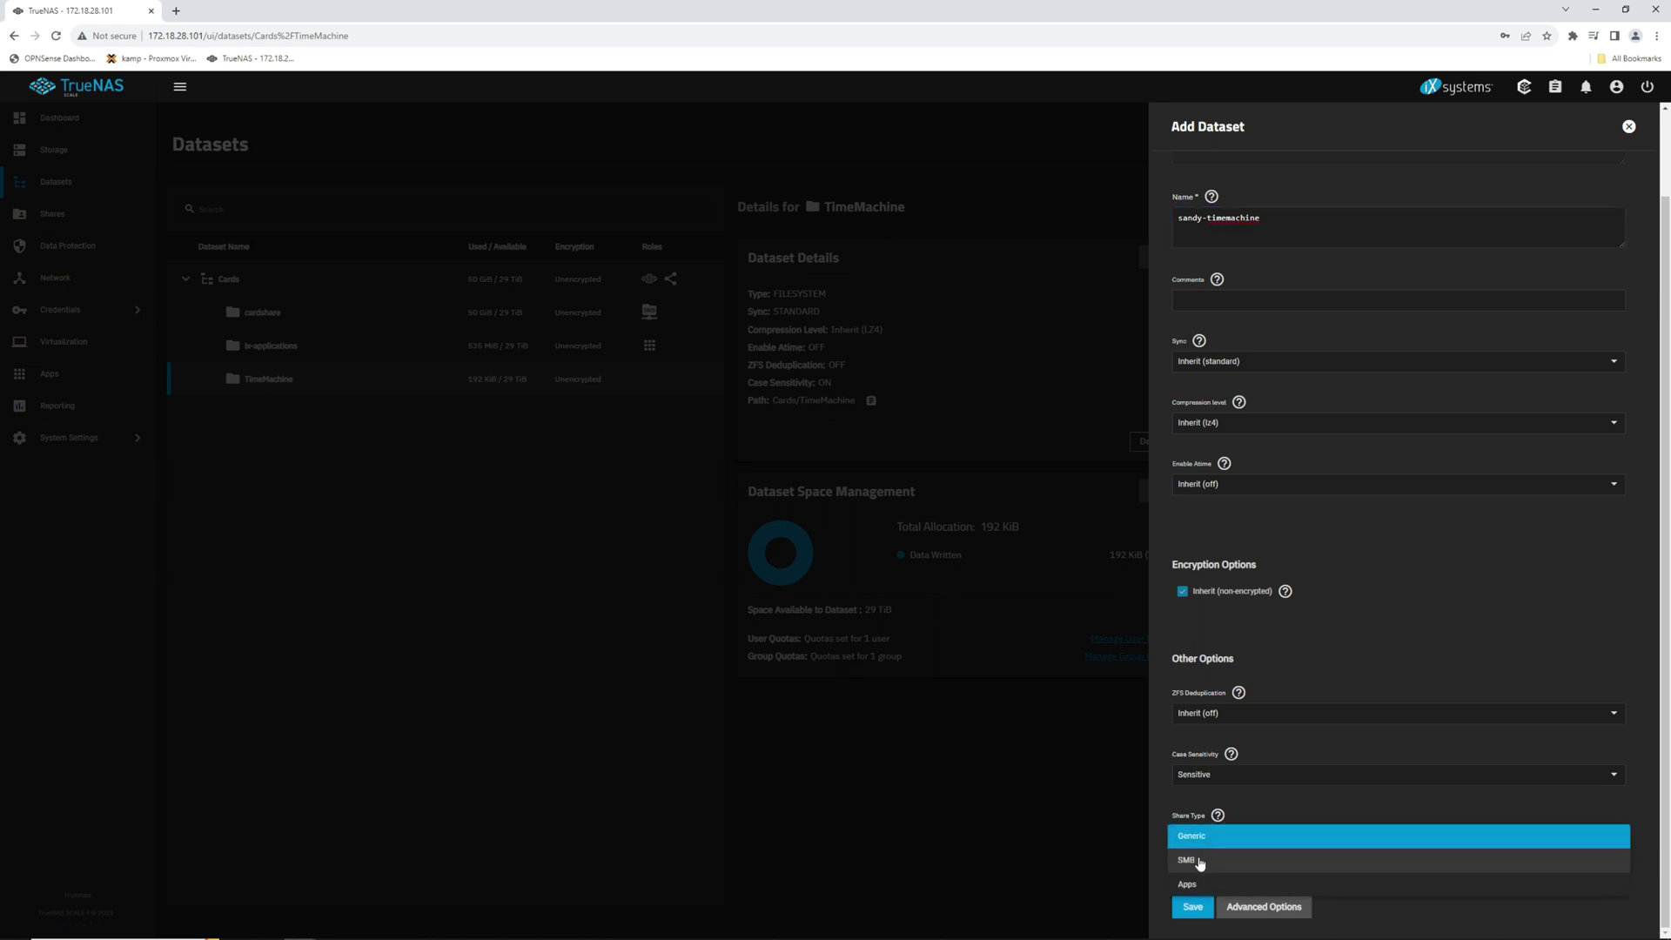
left_click(1236, 861)
left_click(1260, 909)
scroll(1304, 818, "down", 8)
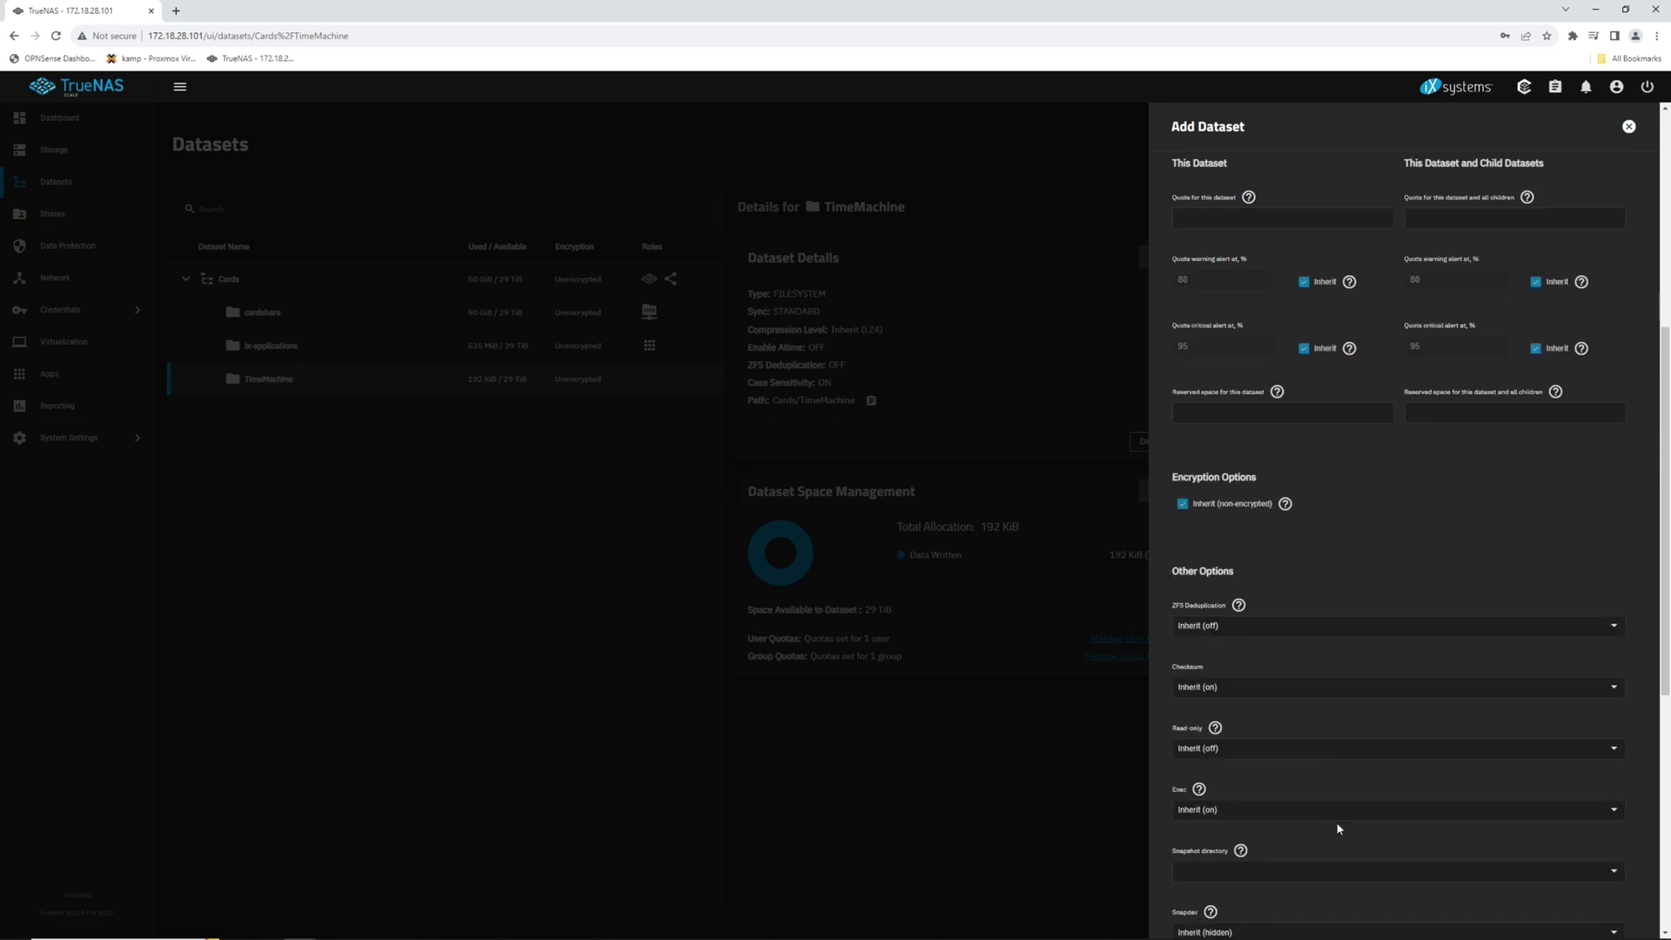
scroll(1339, 766, "down", 3)
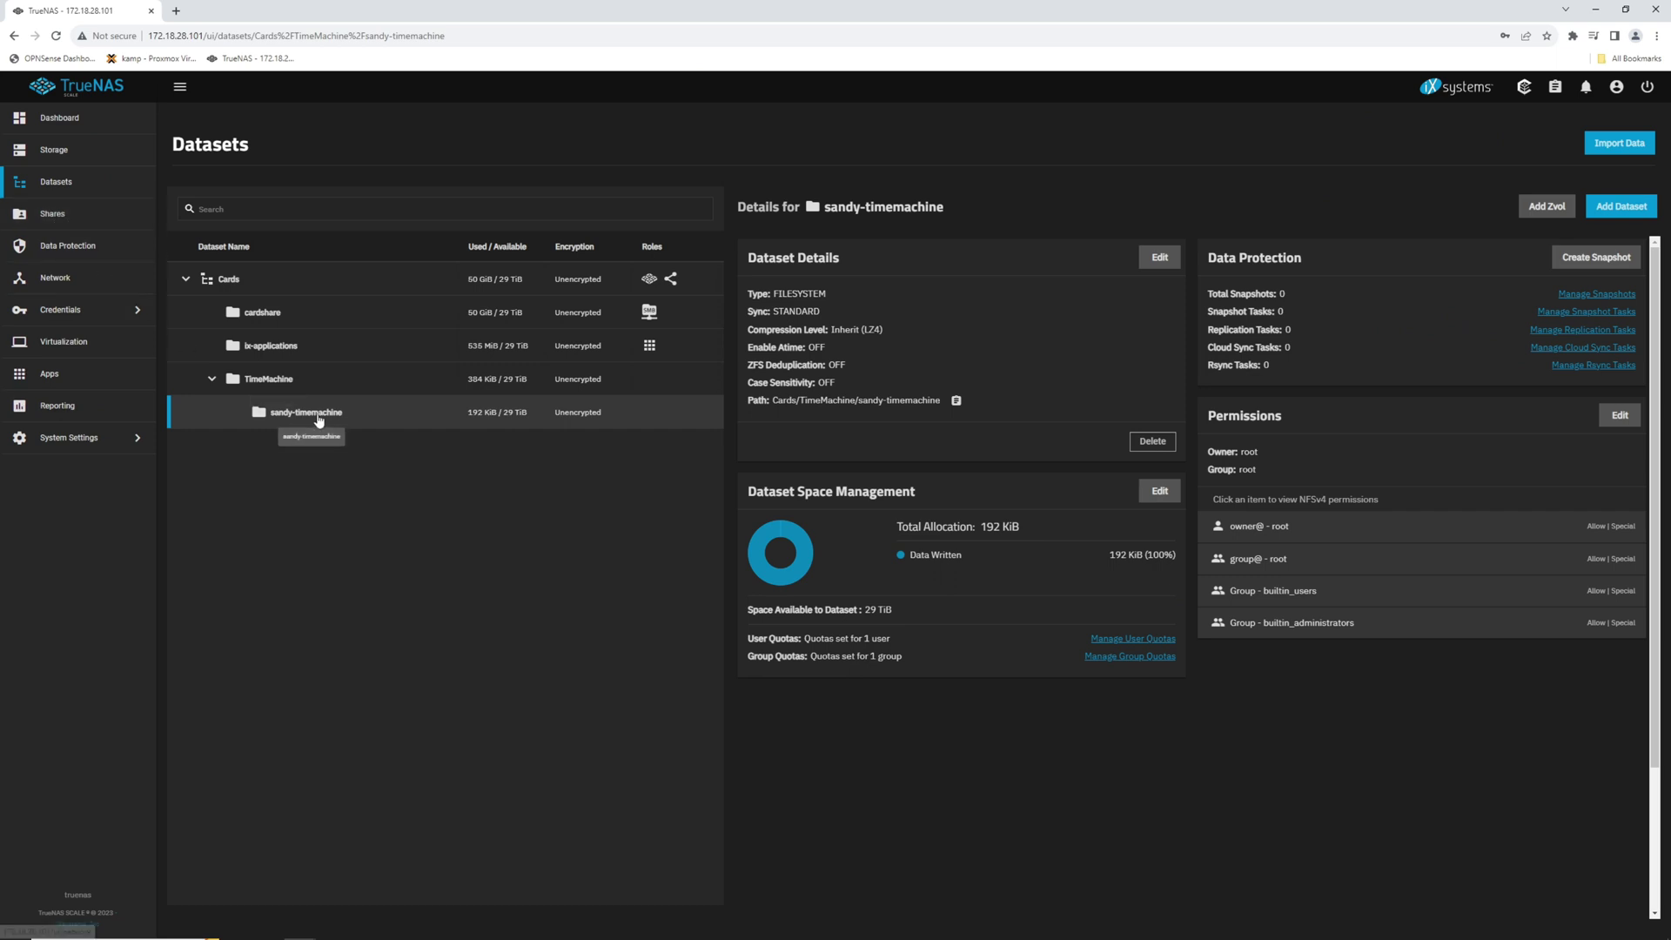
Step: Start a new SMB share with path /mnt/Cards/TimeMachine/sandy-timemachine
left_click(68, 218)
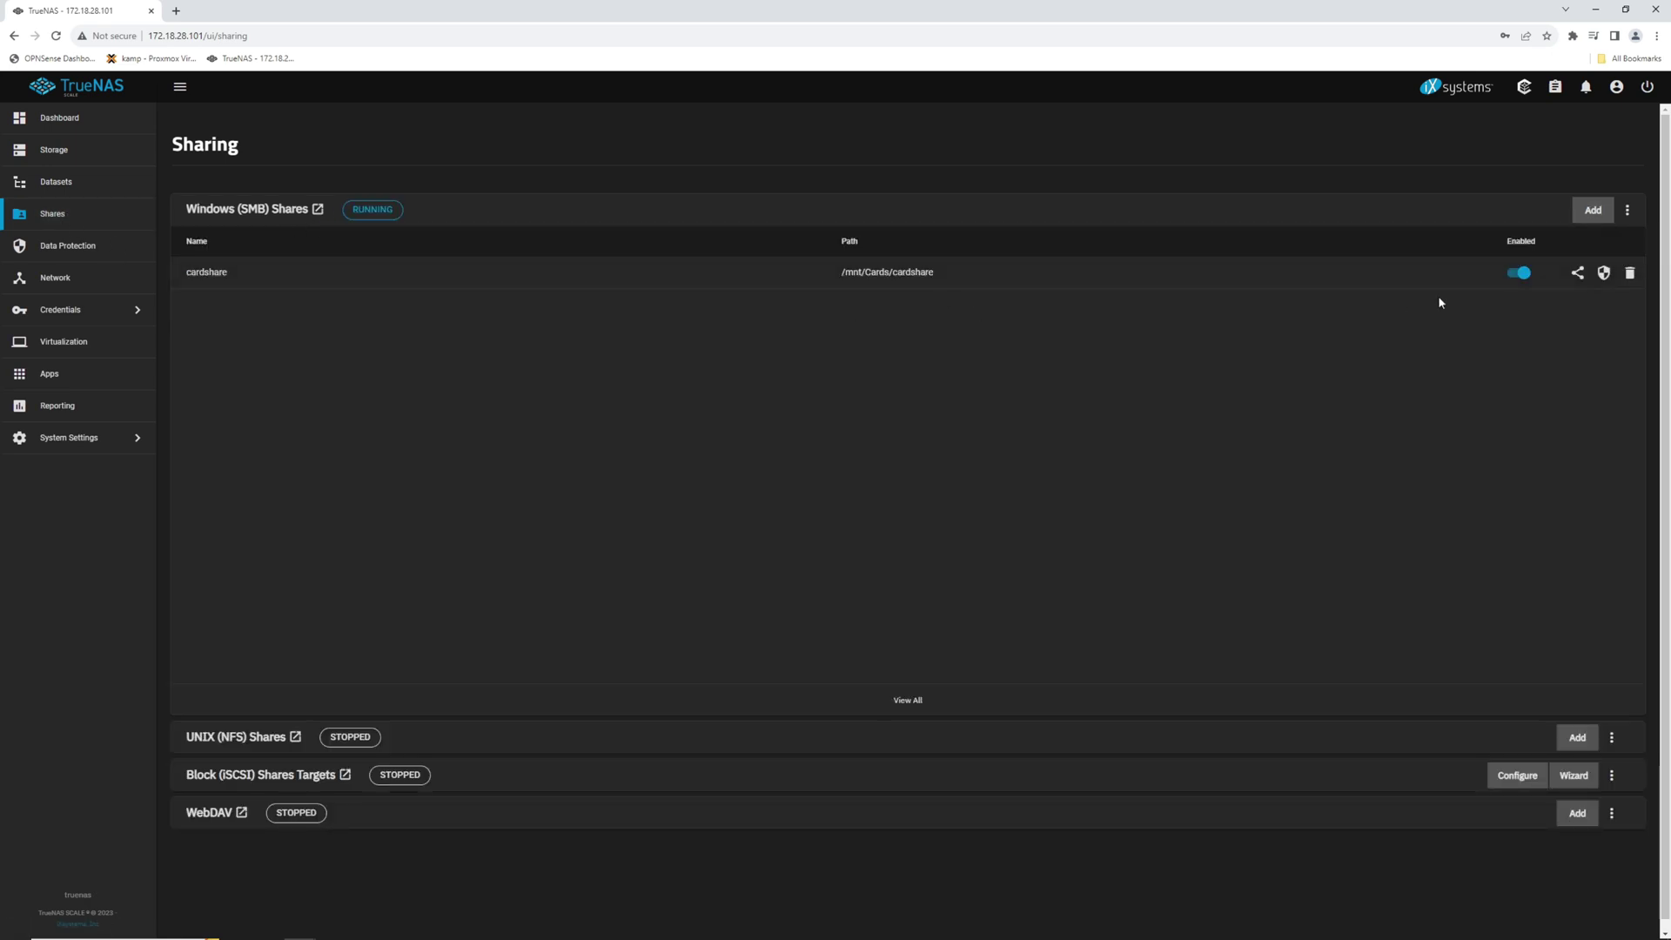
left_click(1589, 211)
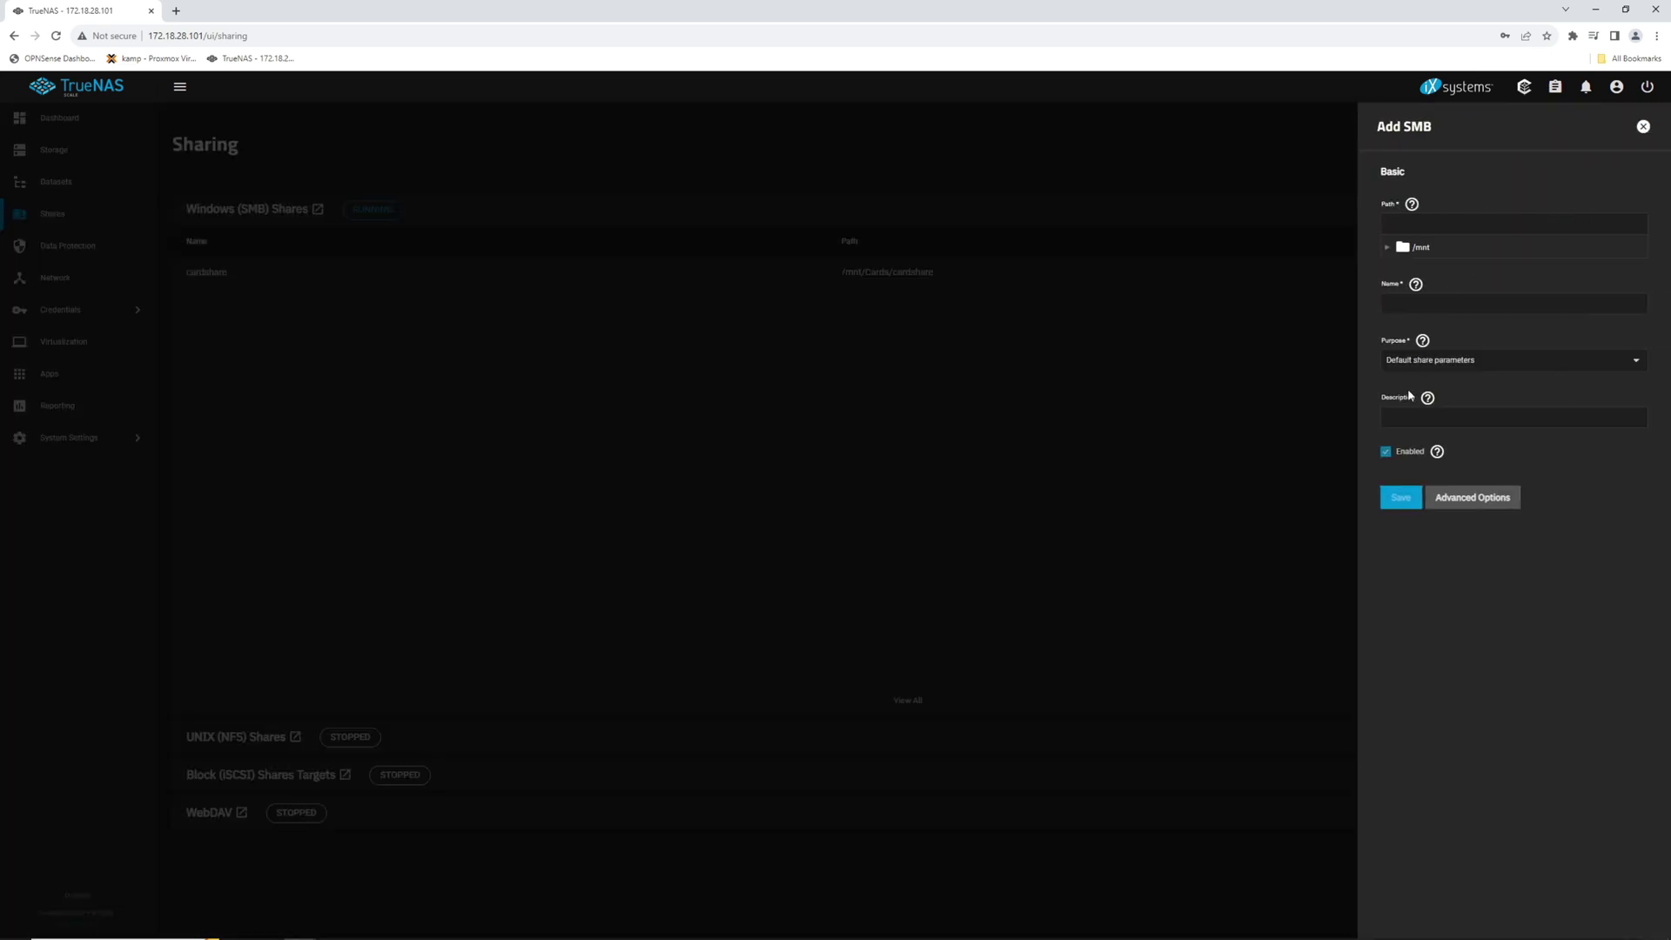
left_click(1389, 248)
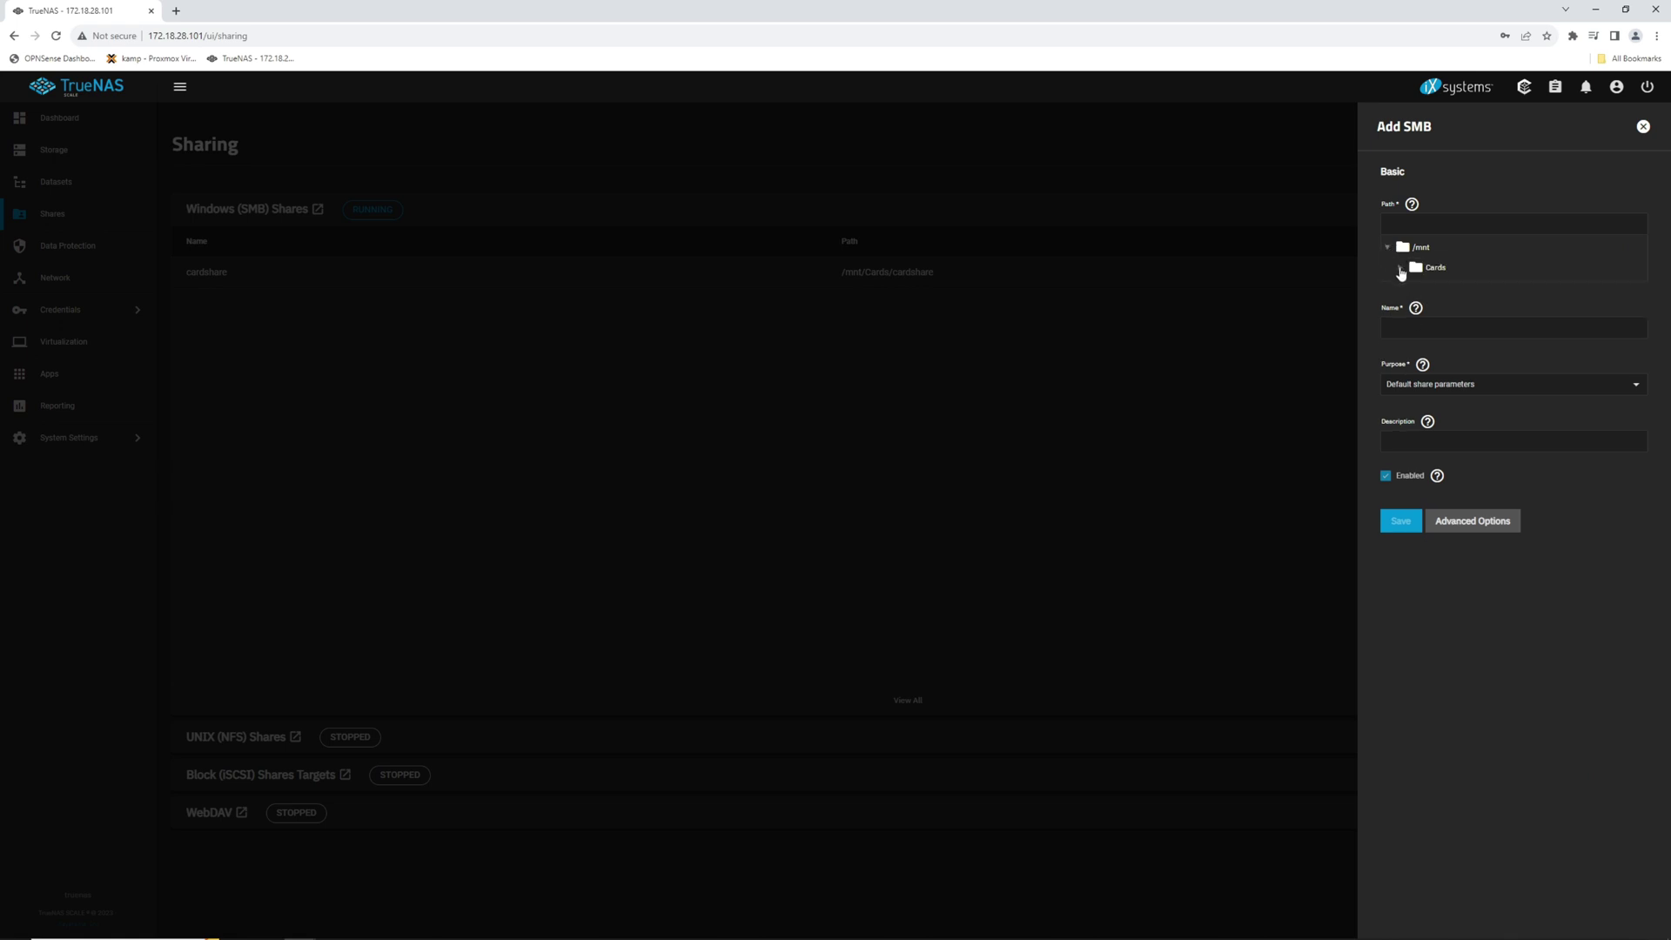
left_click(1401, 267)
left_click(1413, 309)
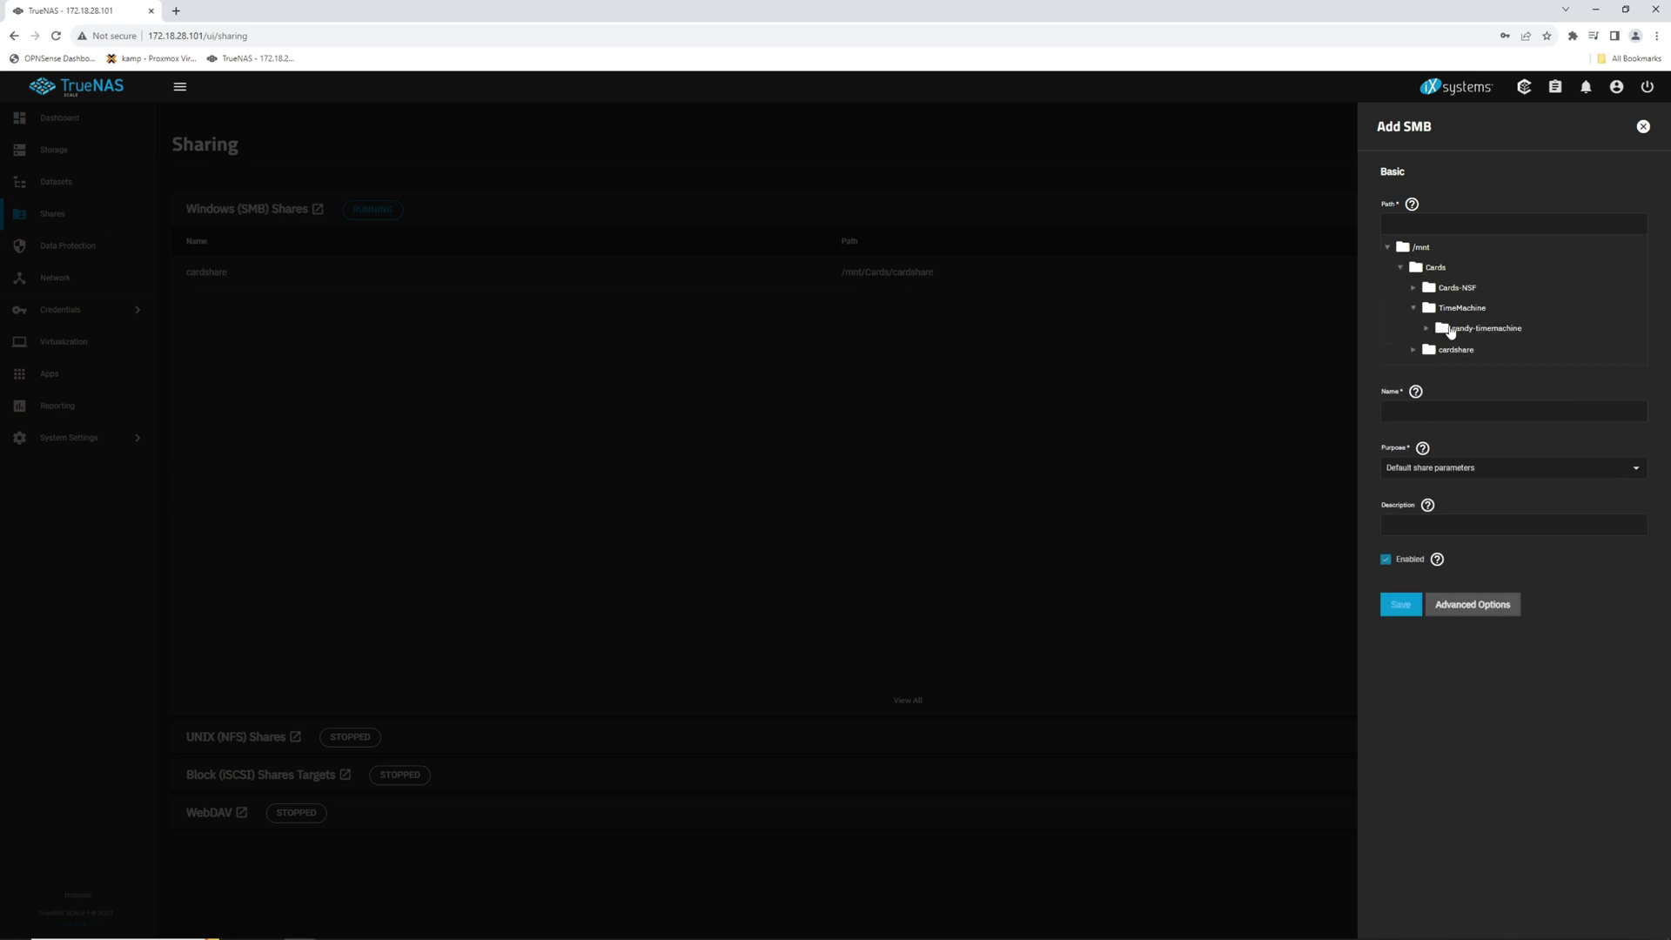
left_click(1450, 331)
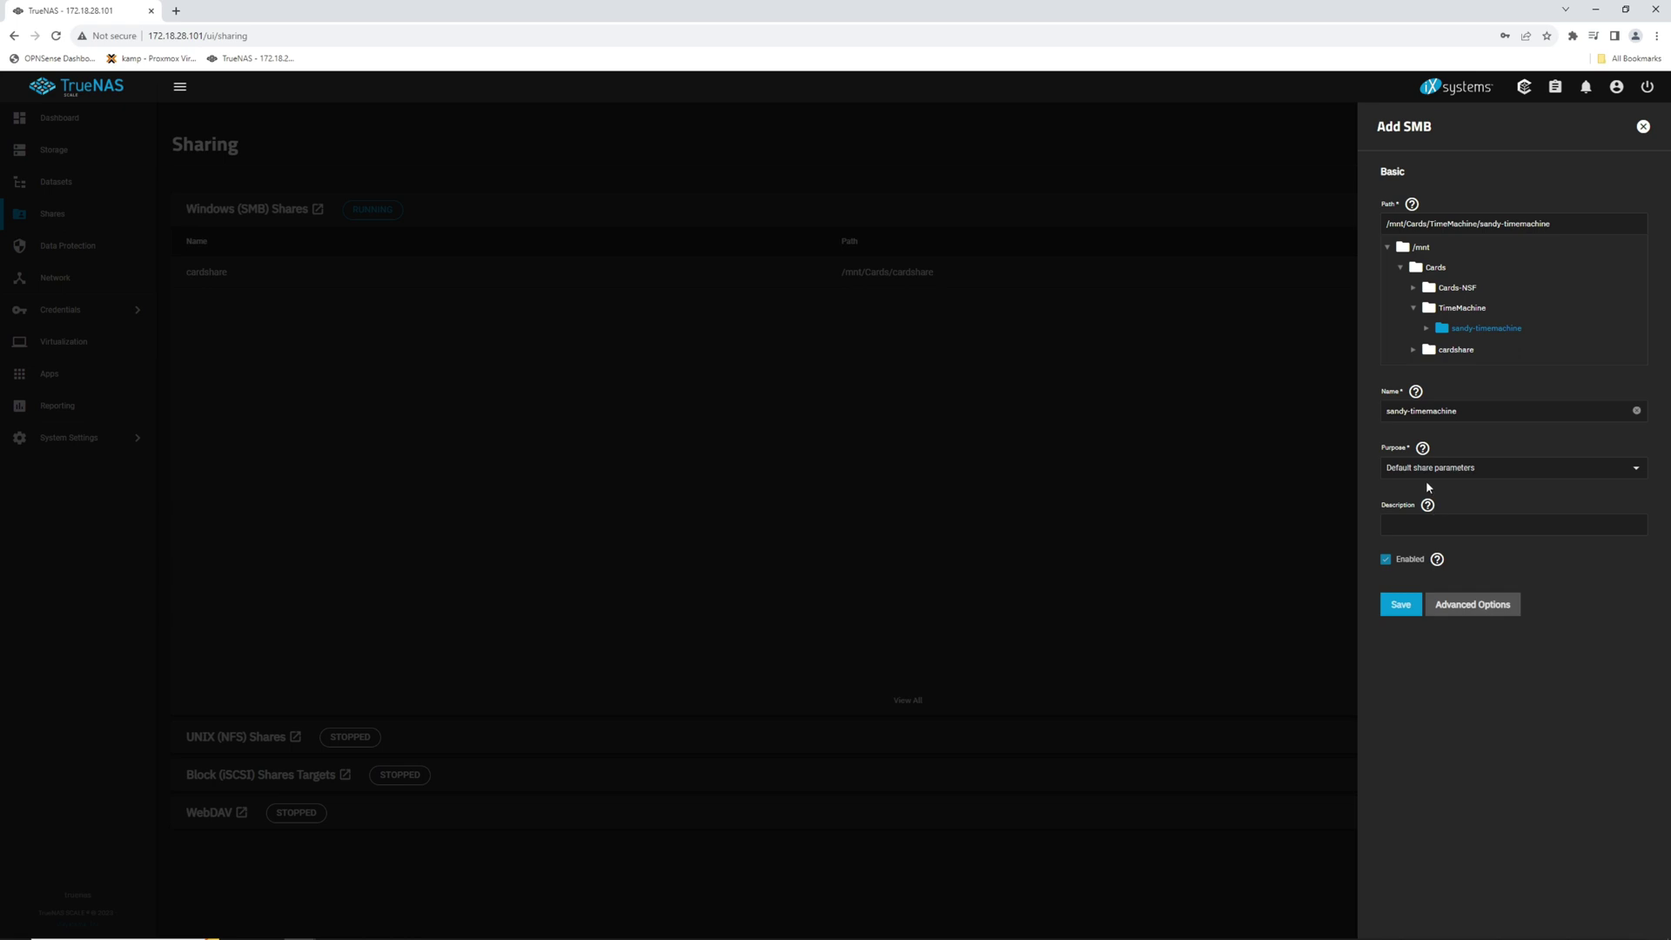
Step: Keep purpose No presets, enable Time Machine and Apple-style encoding, save, and restart SMB
left_click(1444, 467)
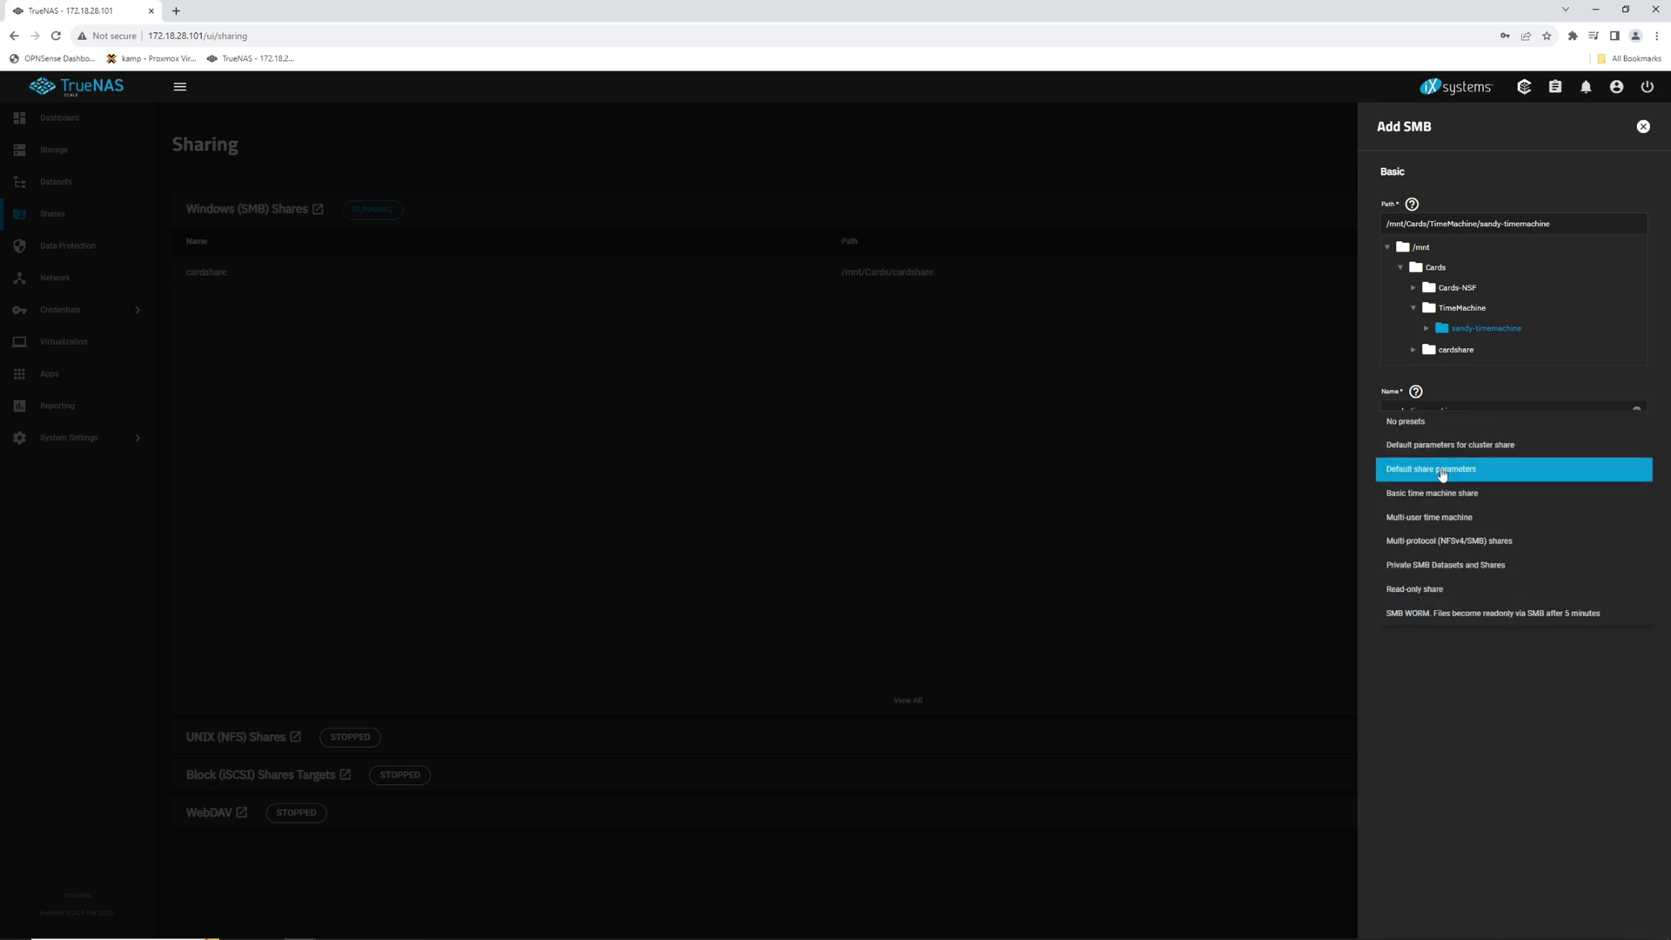
left_click(1414, 427)
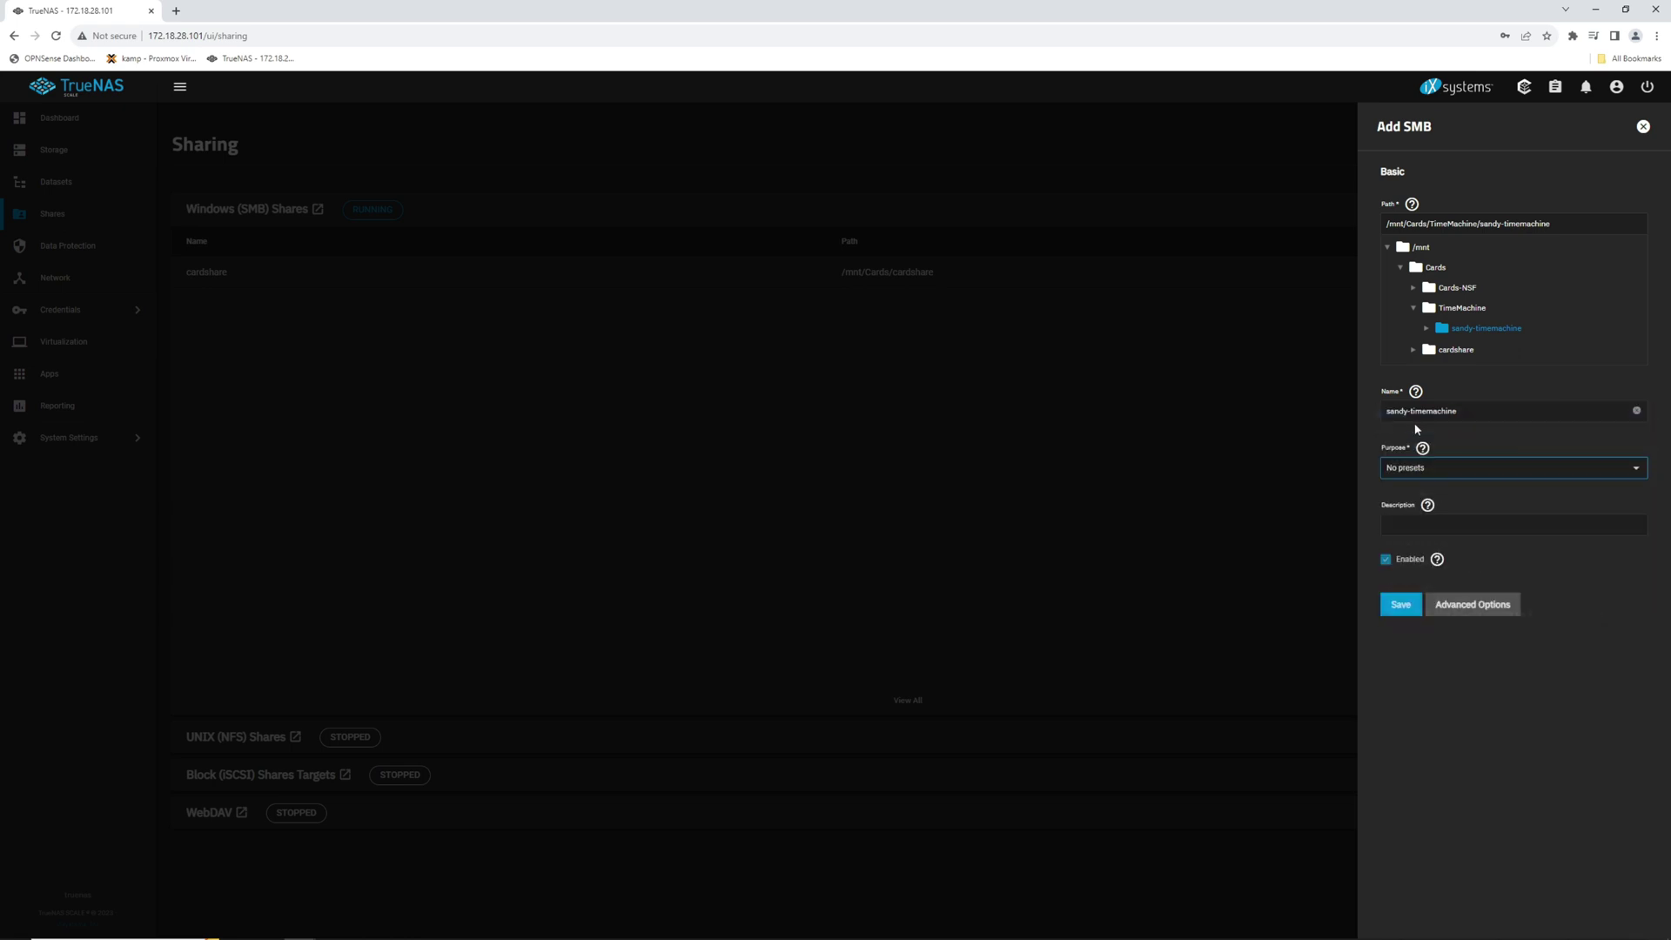
left_click(1460, 603)
scroll(1497, 610, "down", 5)
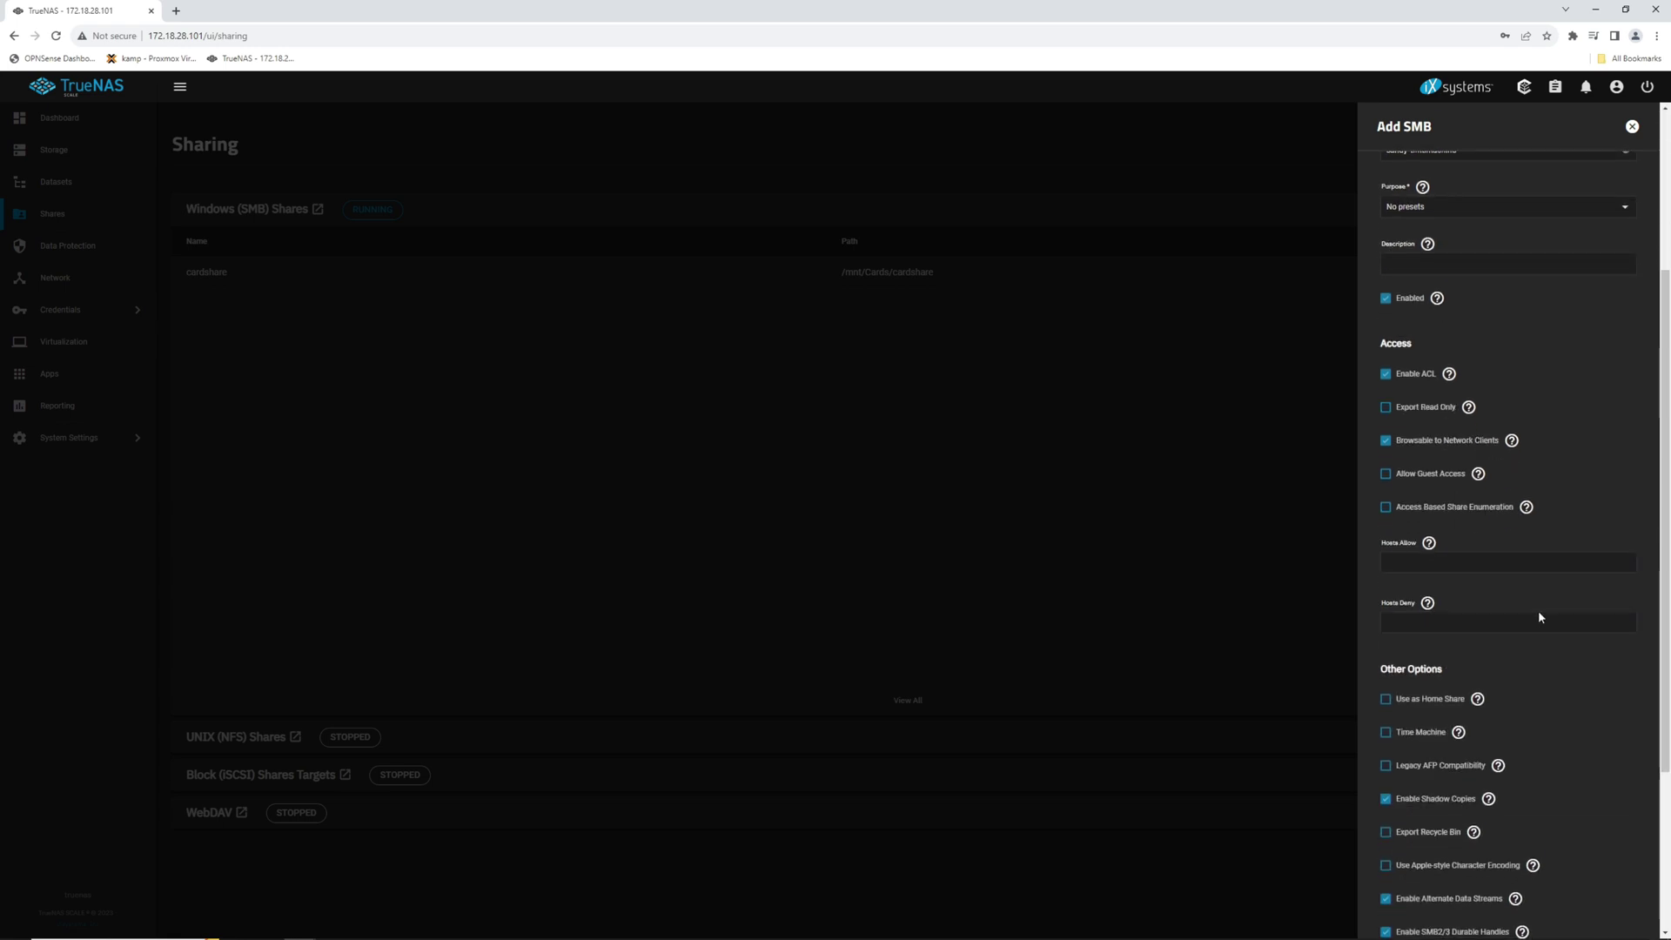
left_click(1385, 536)
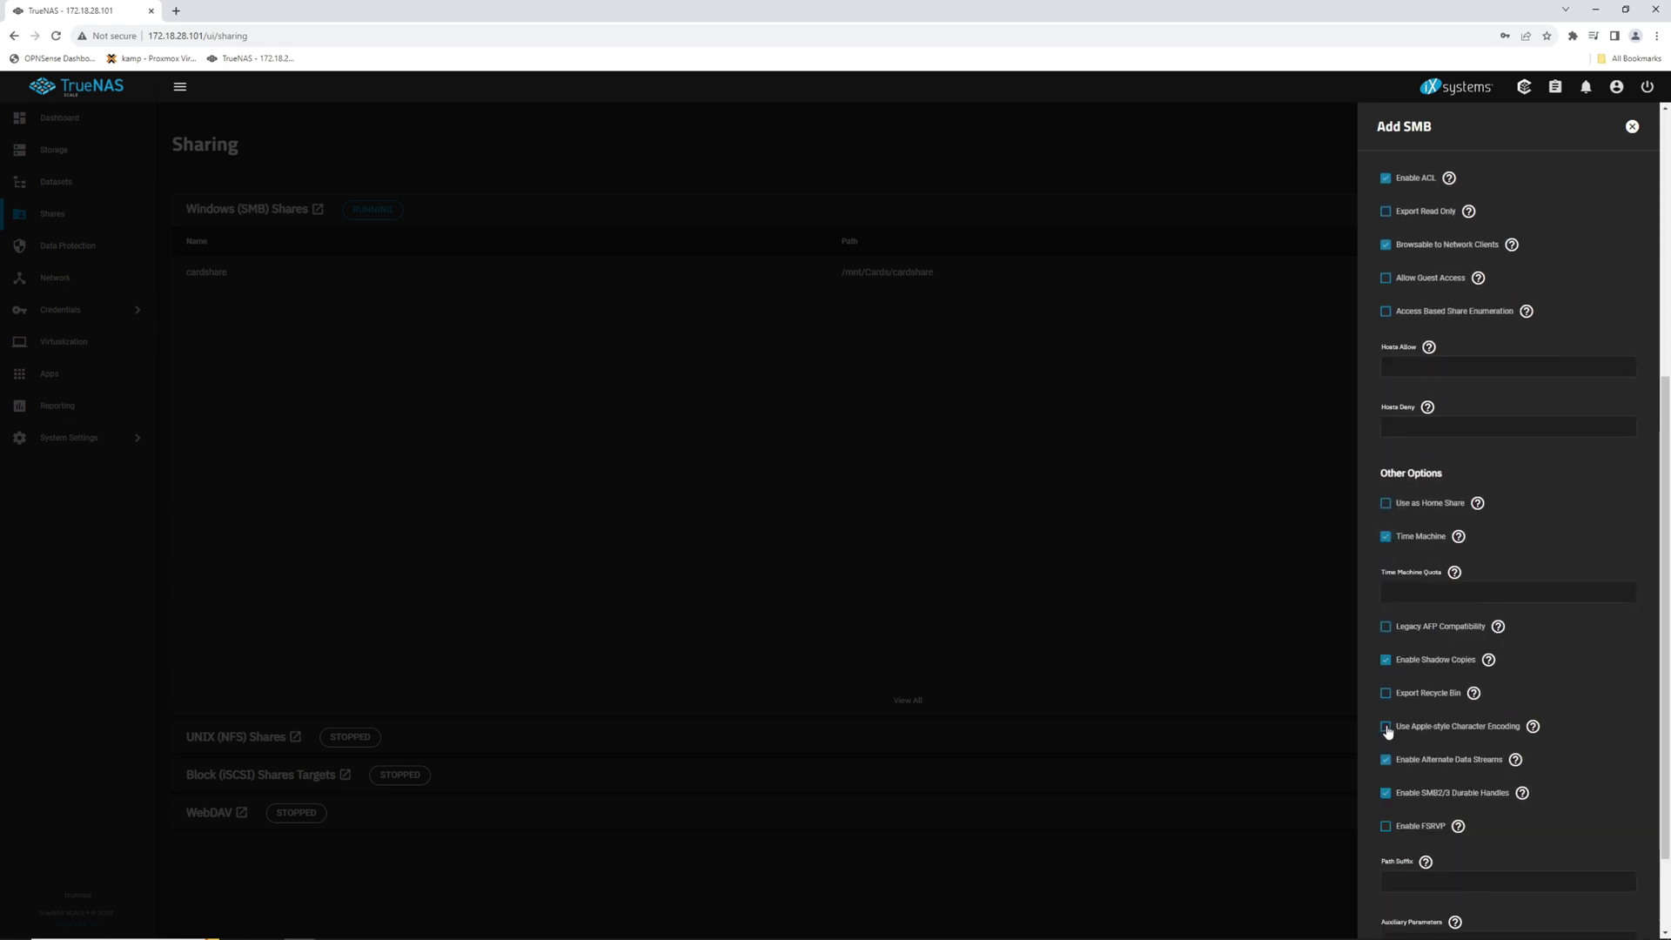
left_click(1387, 728)
scroll(1544, 698, "down", 2)
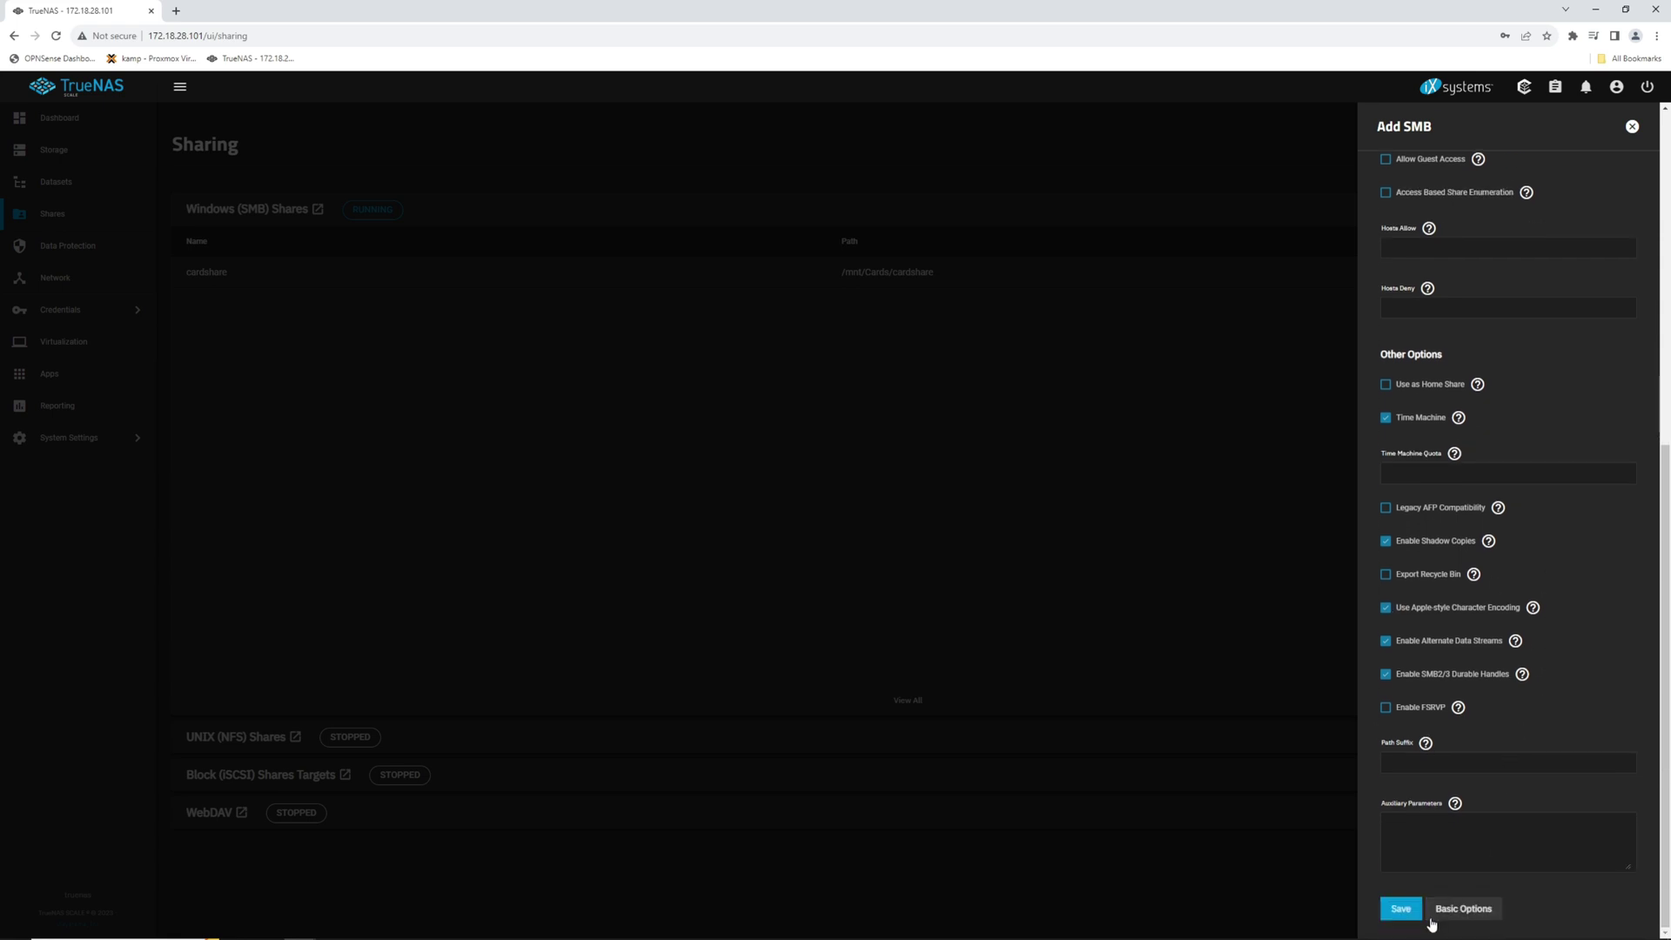
left_click(1401, 909)
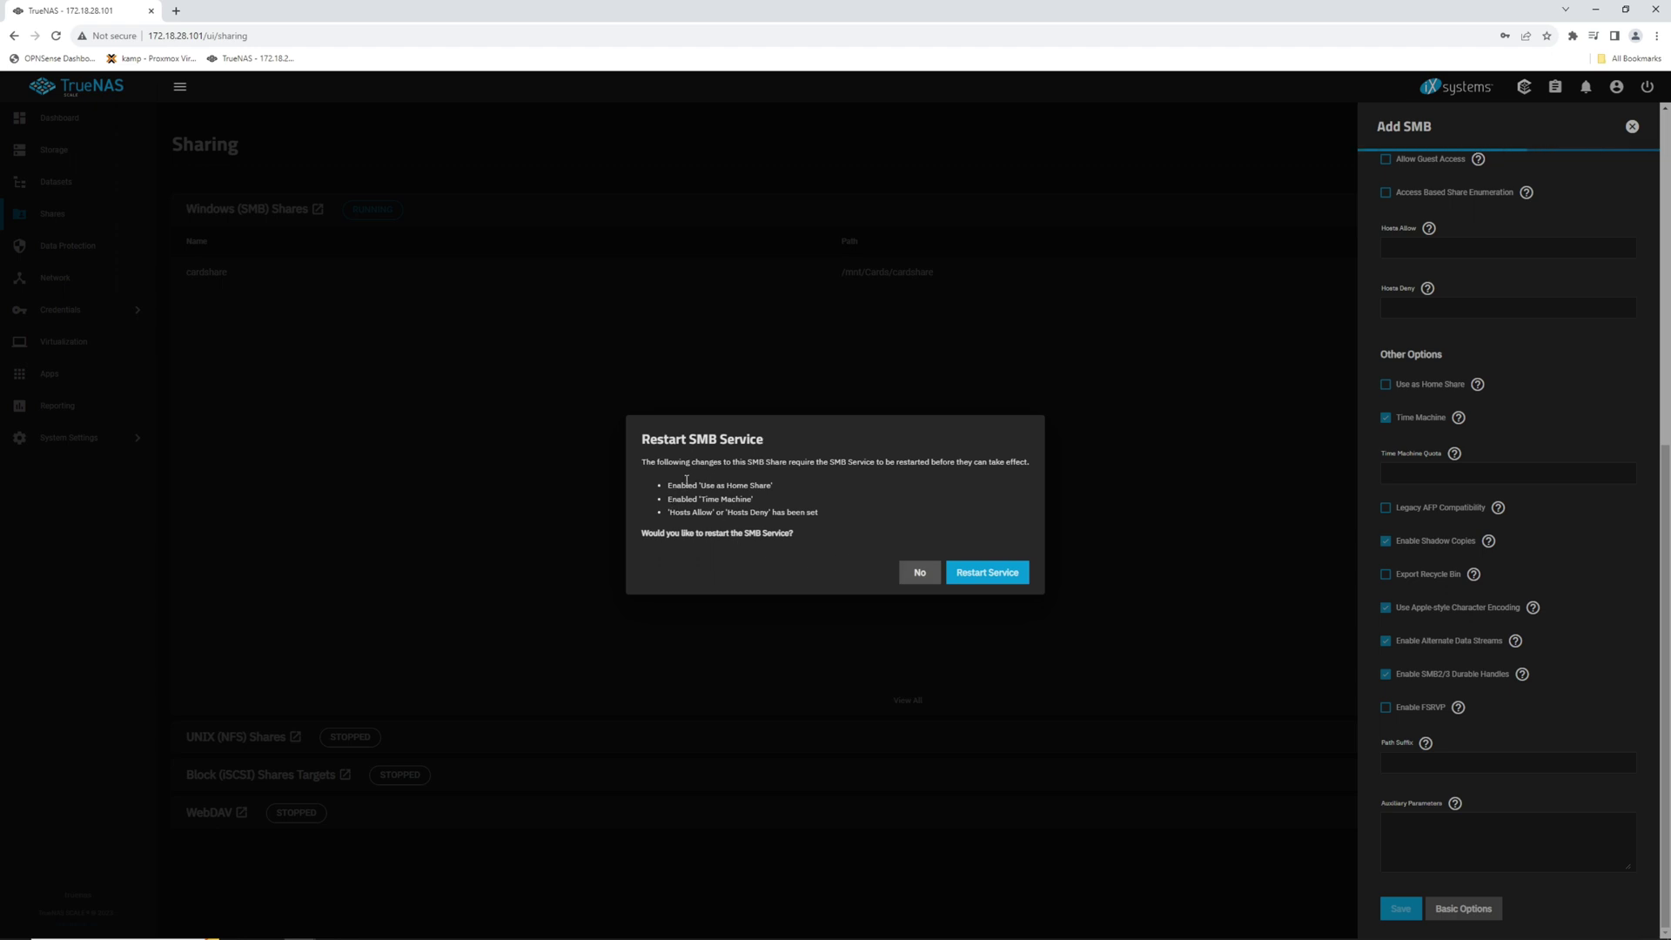
left_click(998, 575)
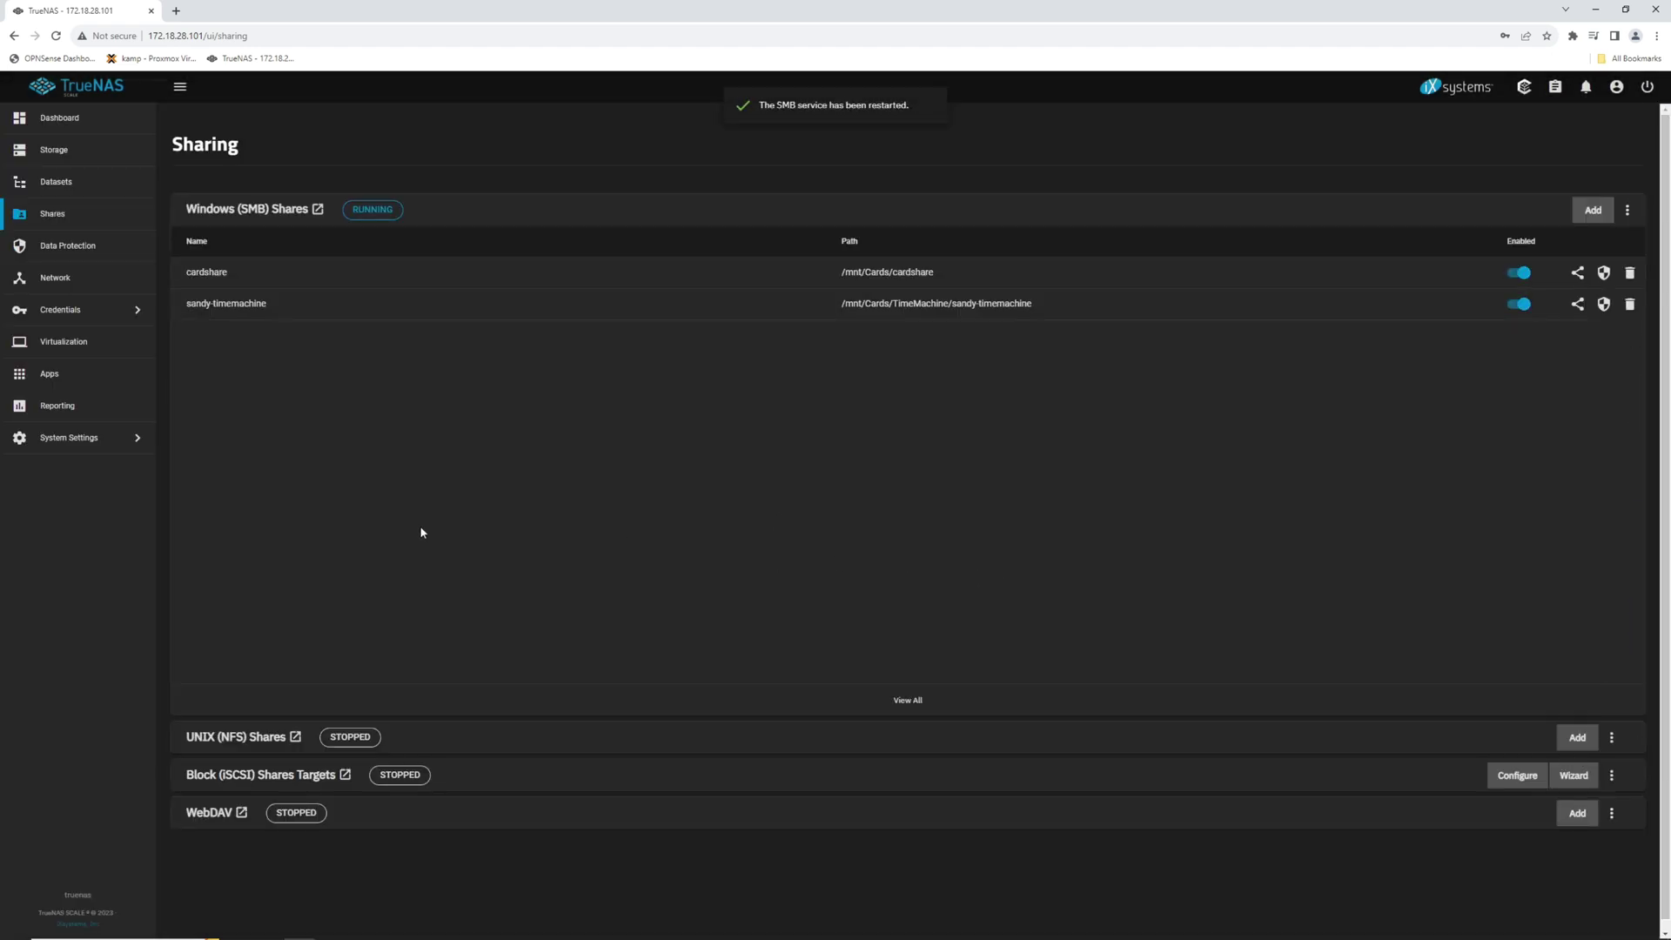
left_click(65, 183)
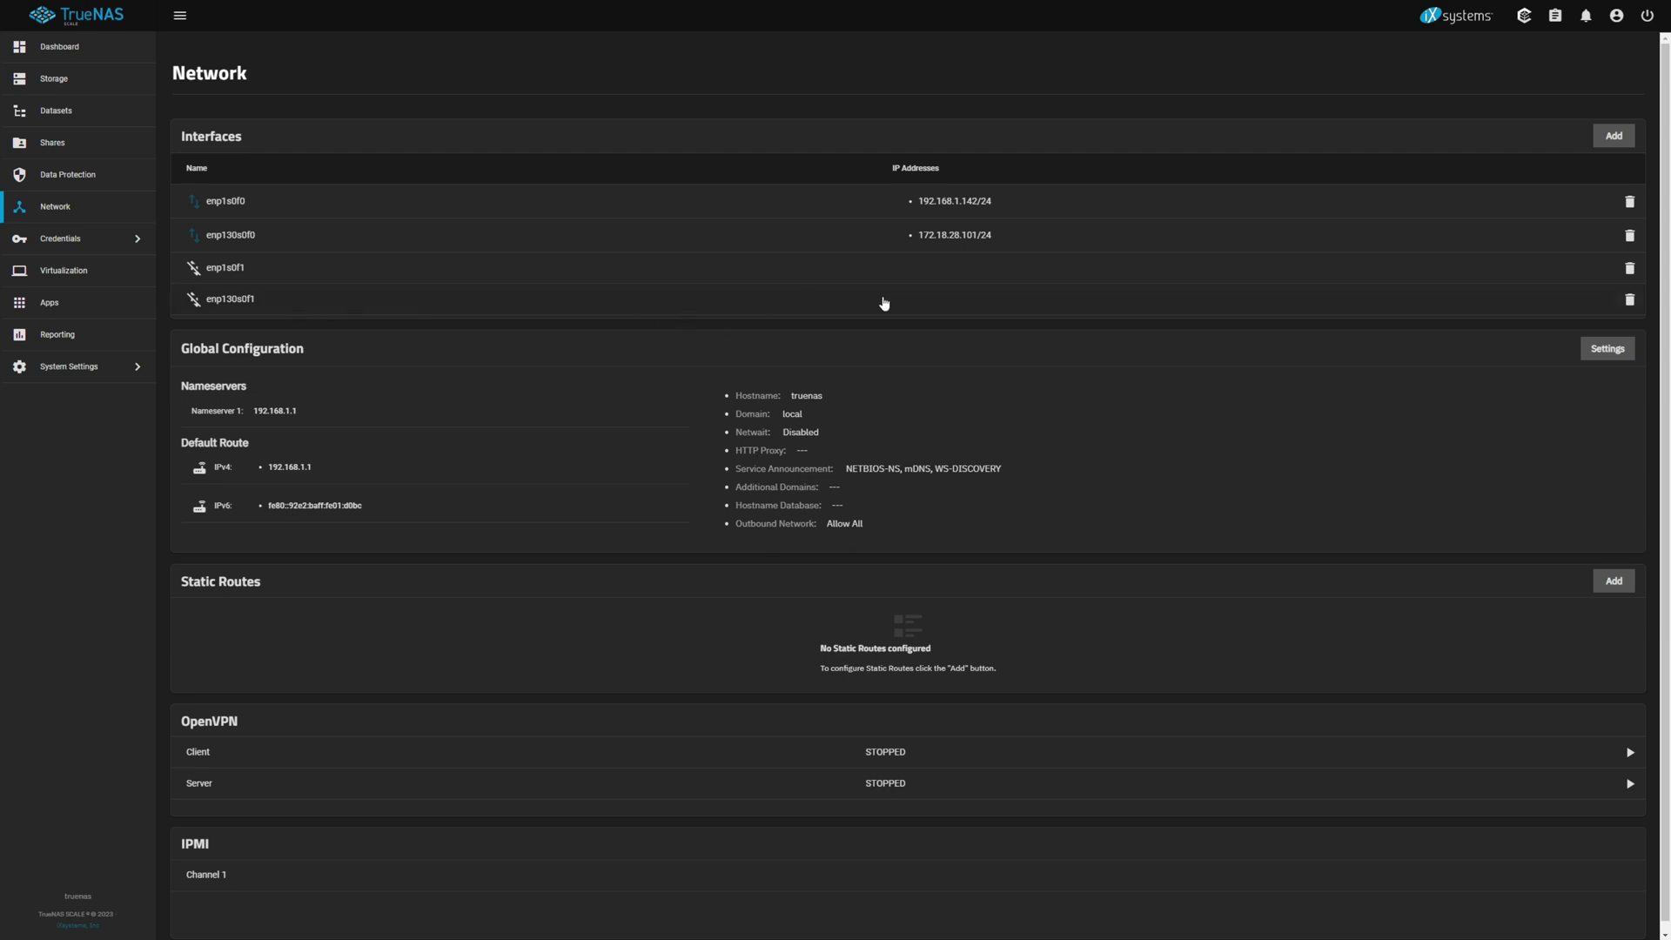
Step: Add the alias 10.110.28.103 with netmask /24 to interface enp130s0f1 and save
left_click(910, 302)
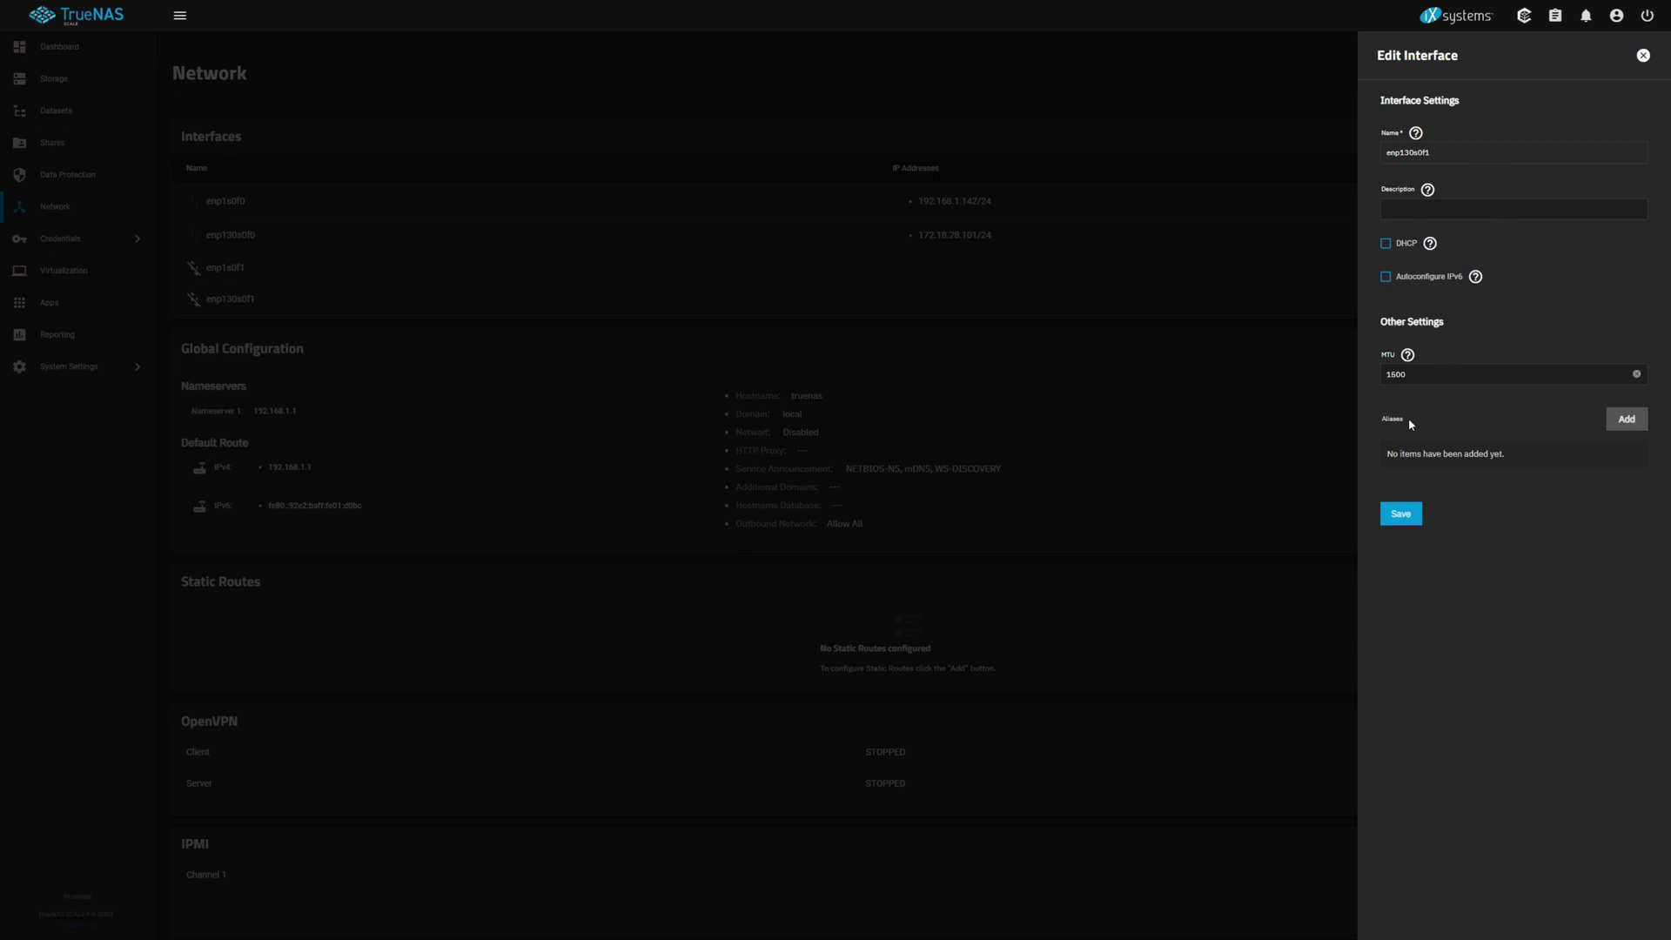
left_click(1626, 421)
left_click(1495, 473)
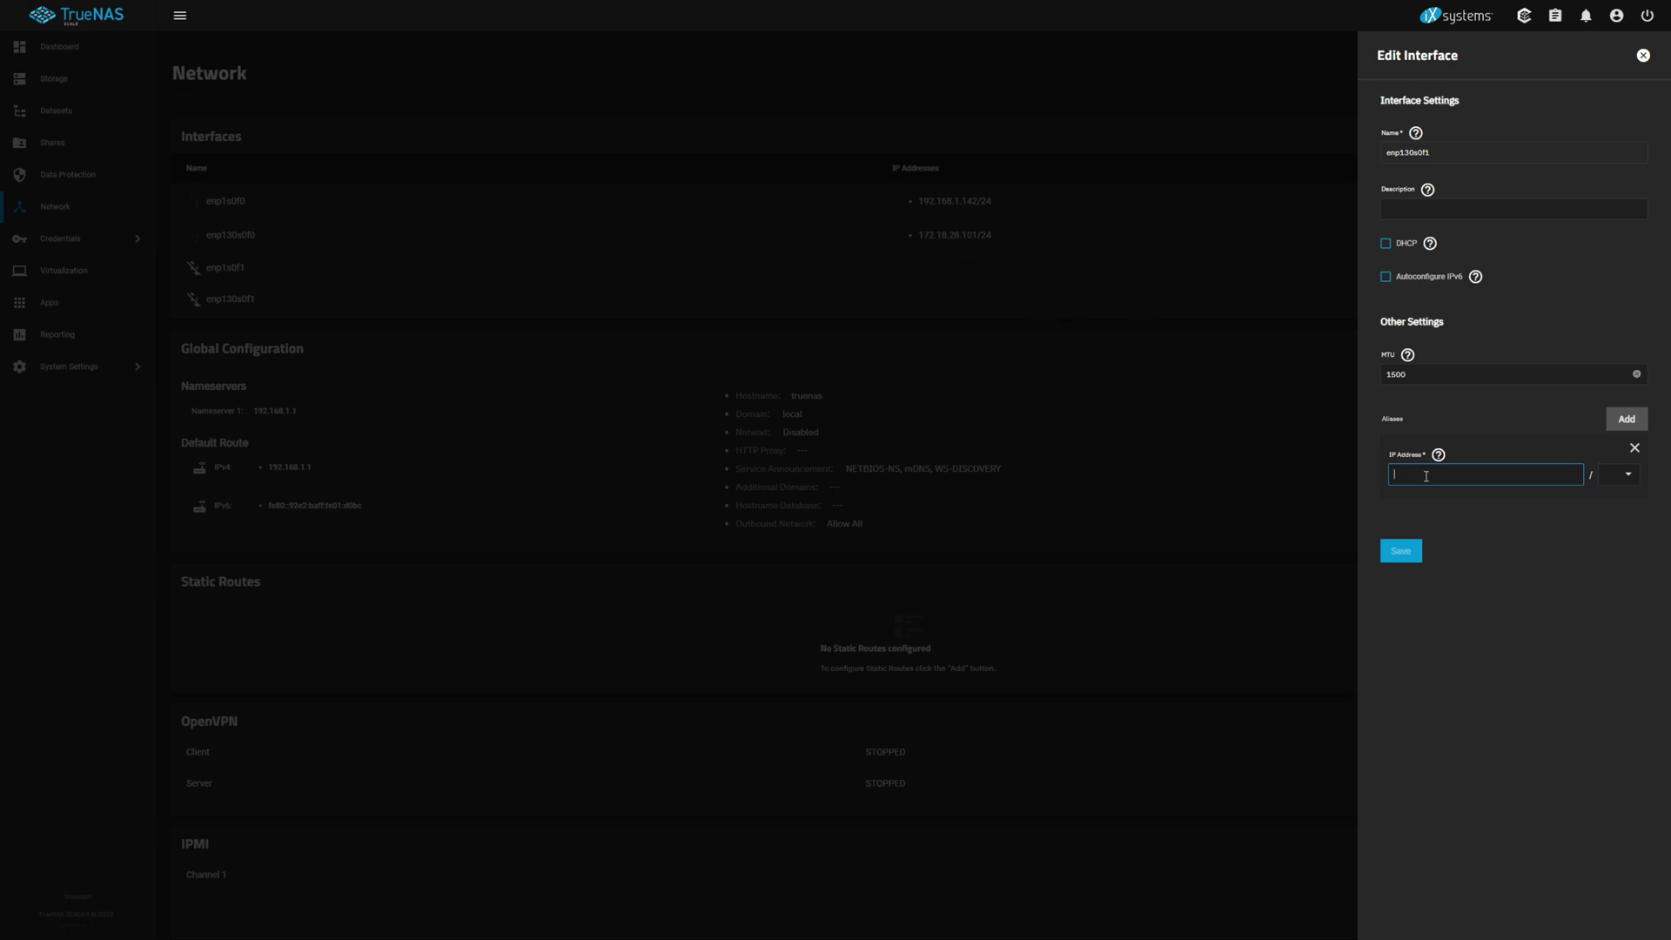
type("10.110.28.103")
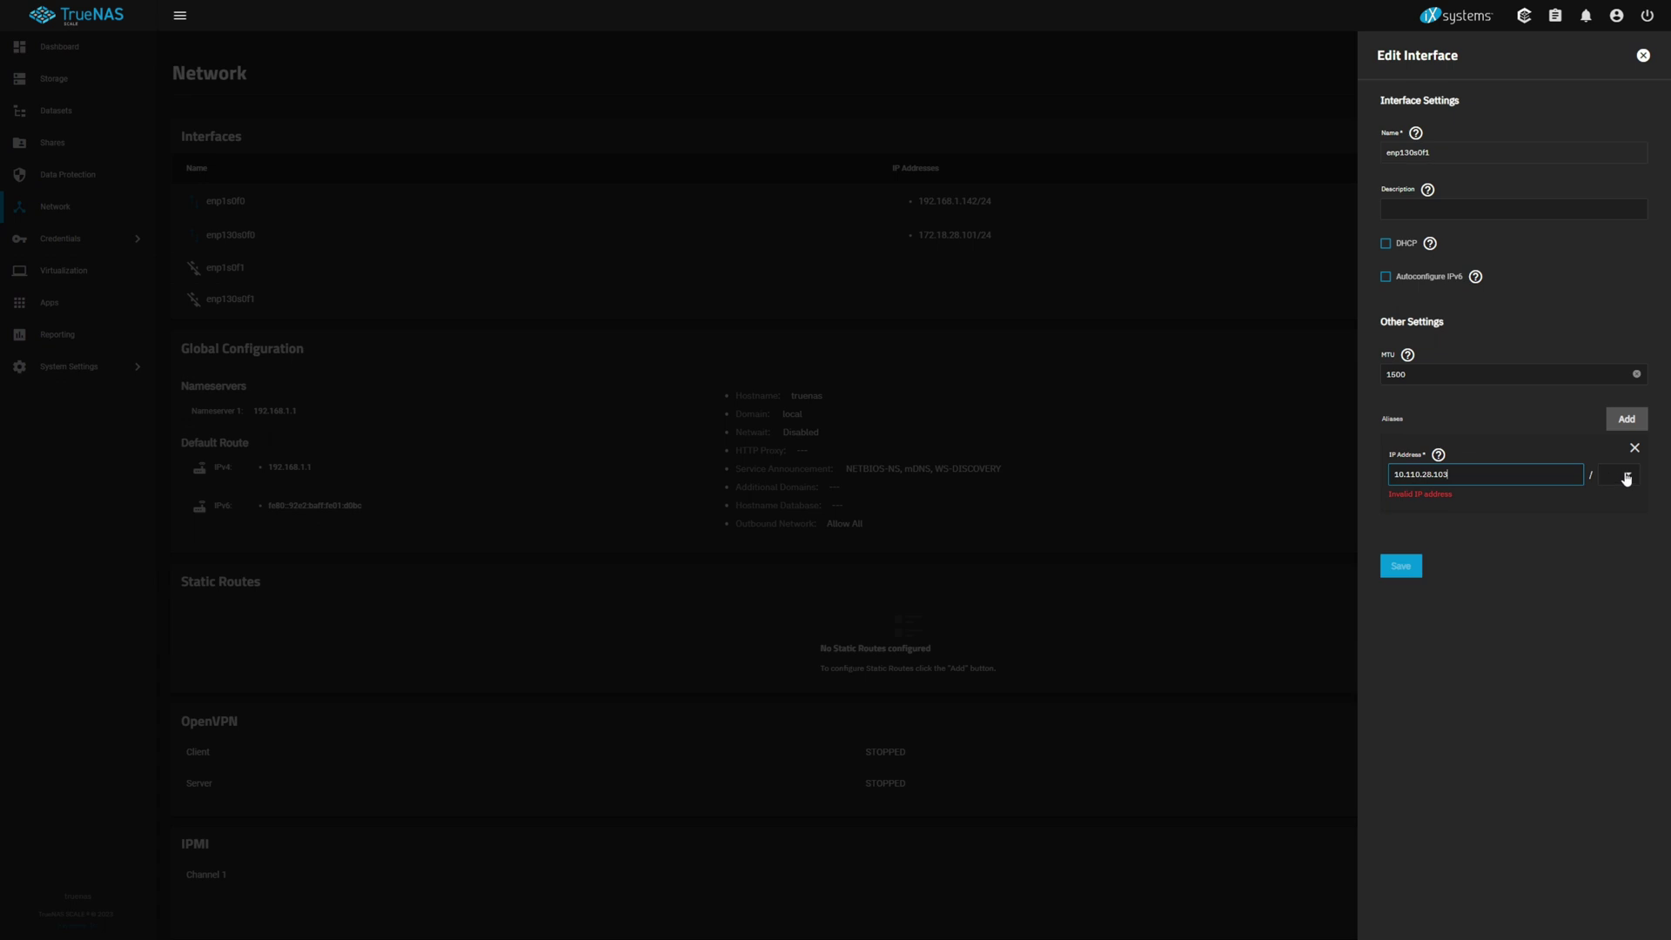
left_click(1618, 475)
left_click(1610, 694)
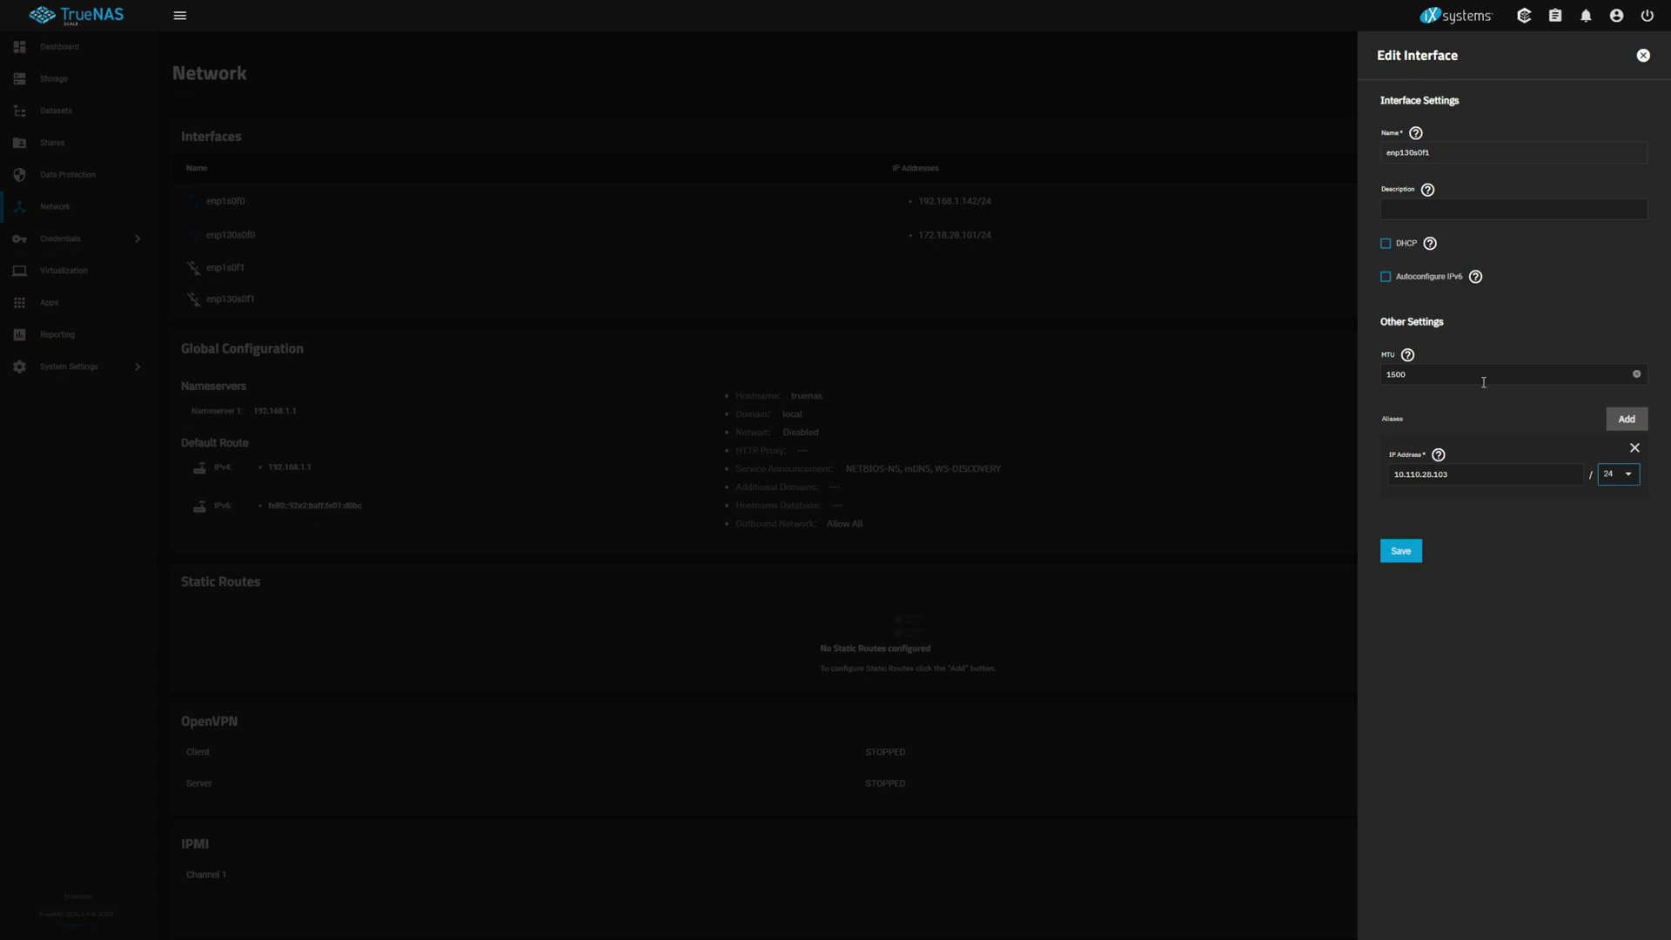
left_click(1403, 555)
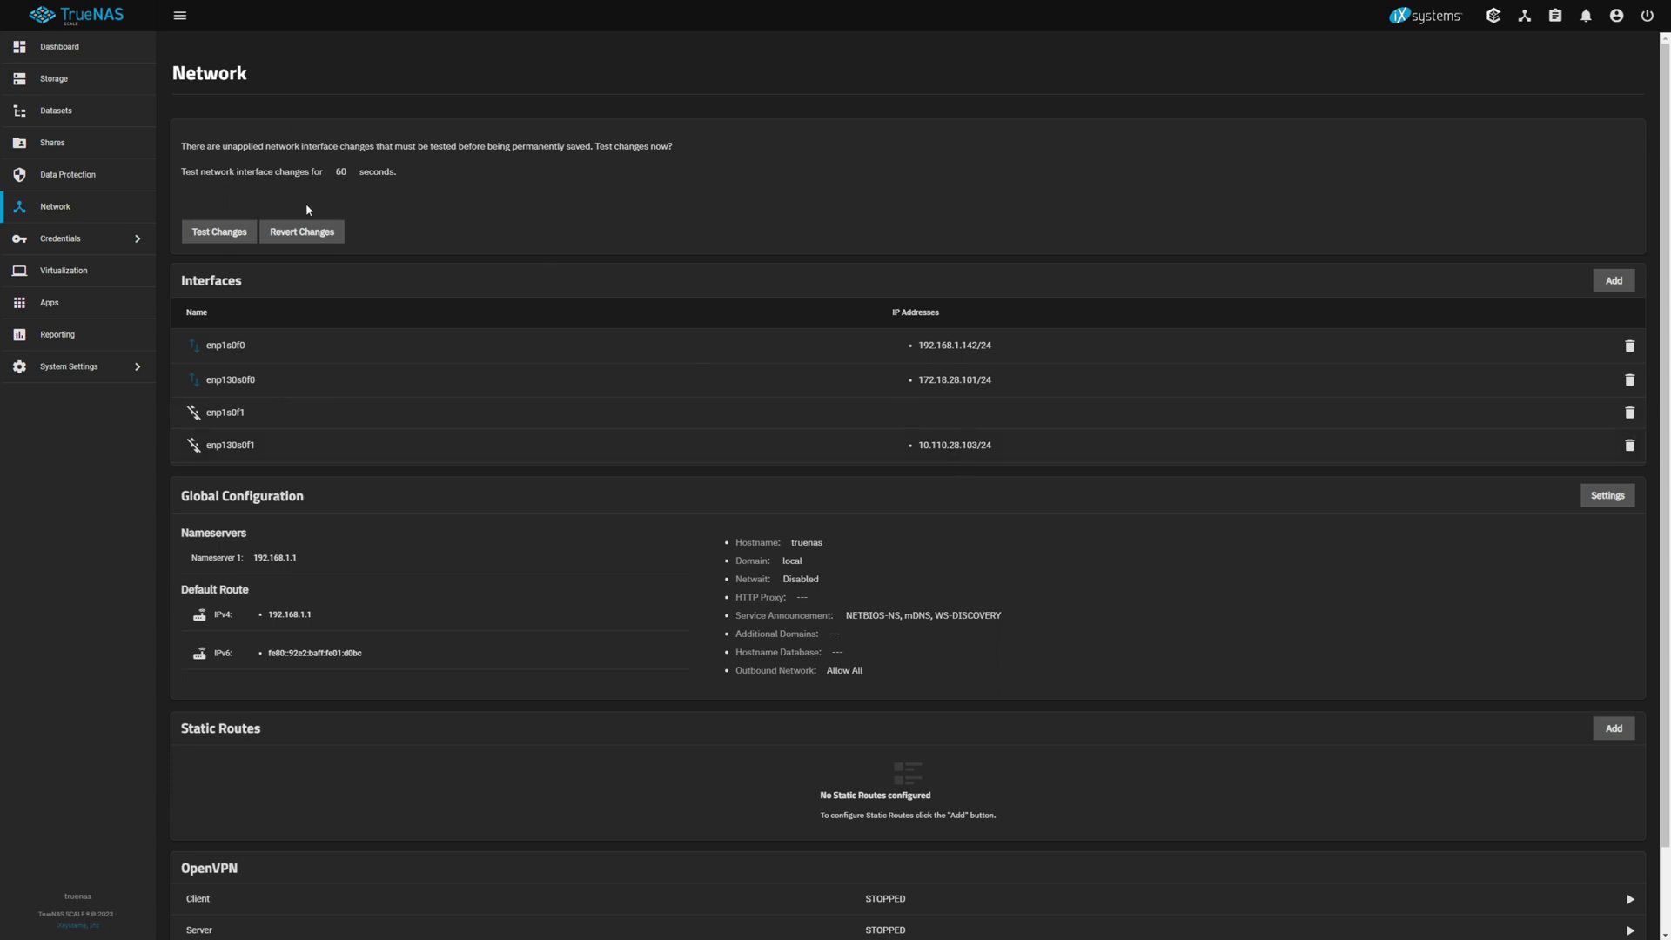
Step: Test the pending network changes with confirmation, then save them permanently
left_click(225, 233)
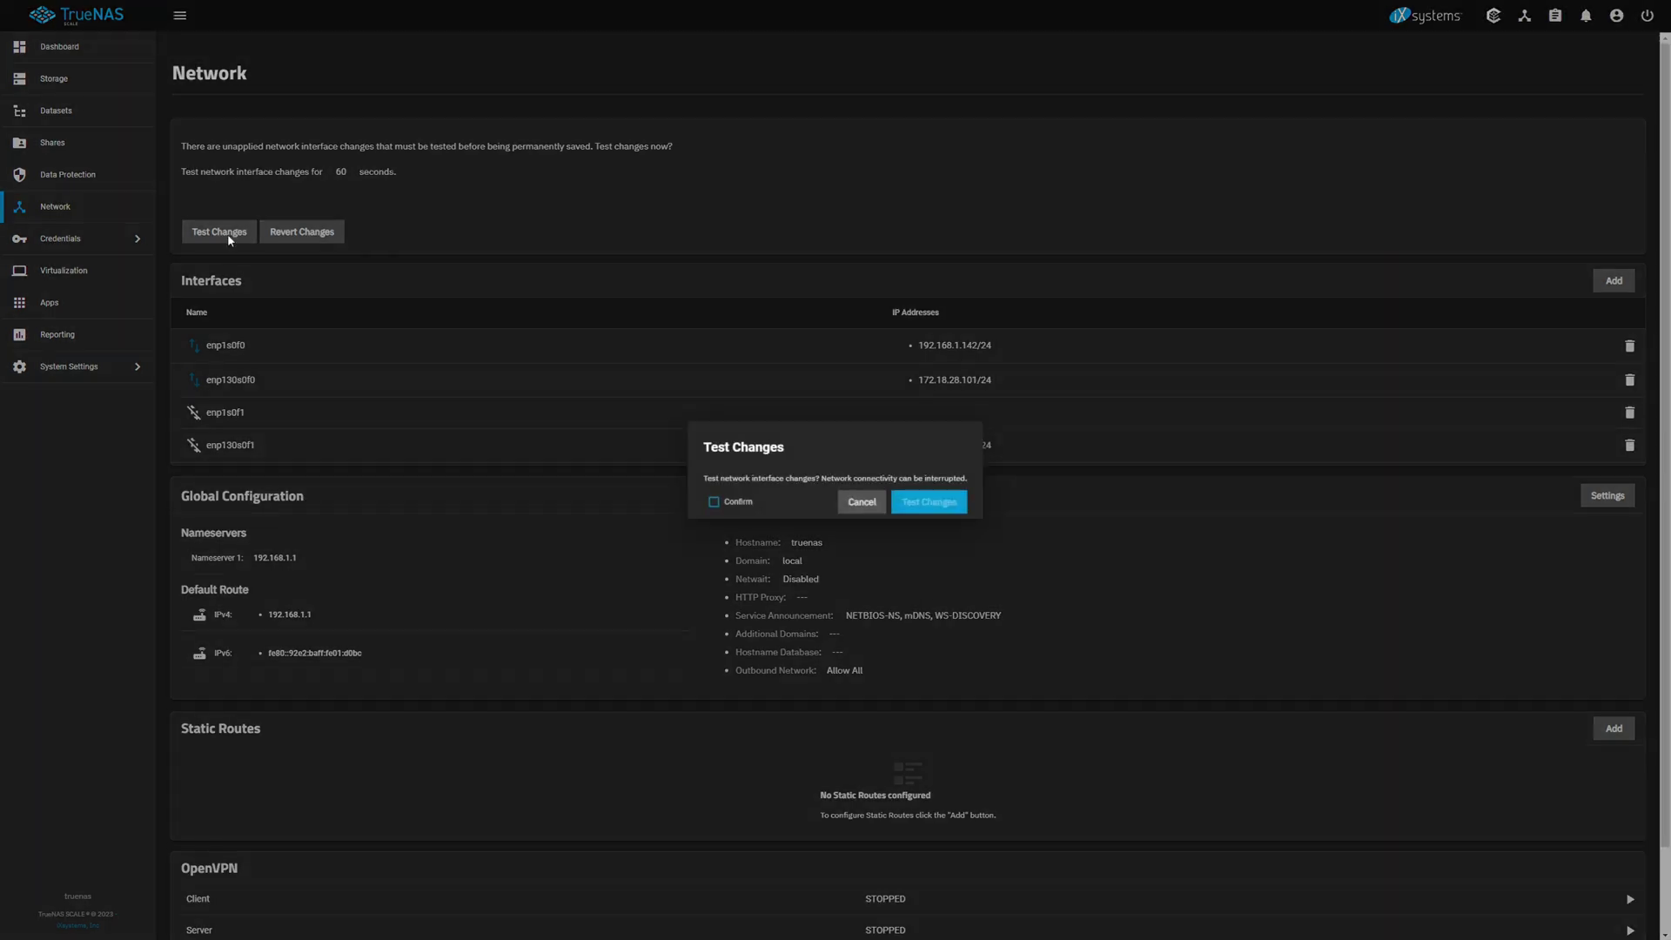
left_click(714, 504)
left_click(936, 508)
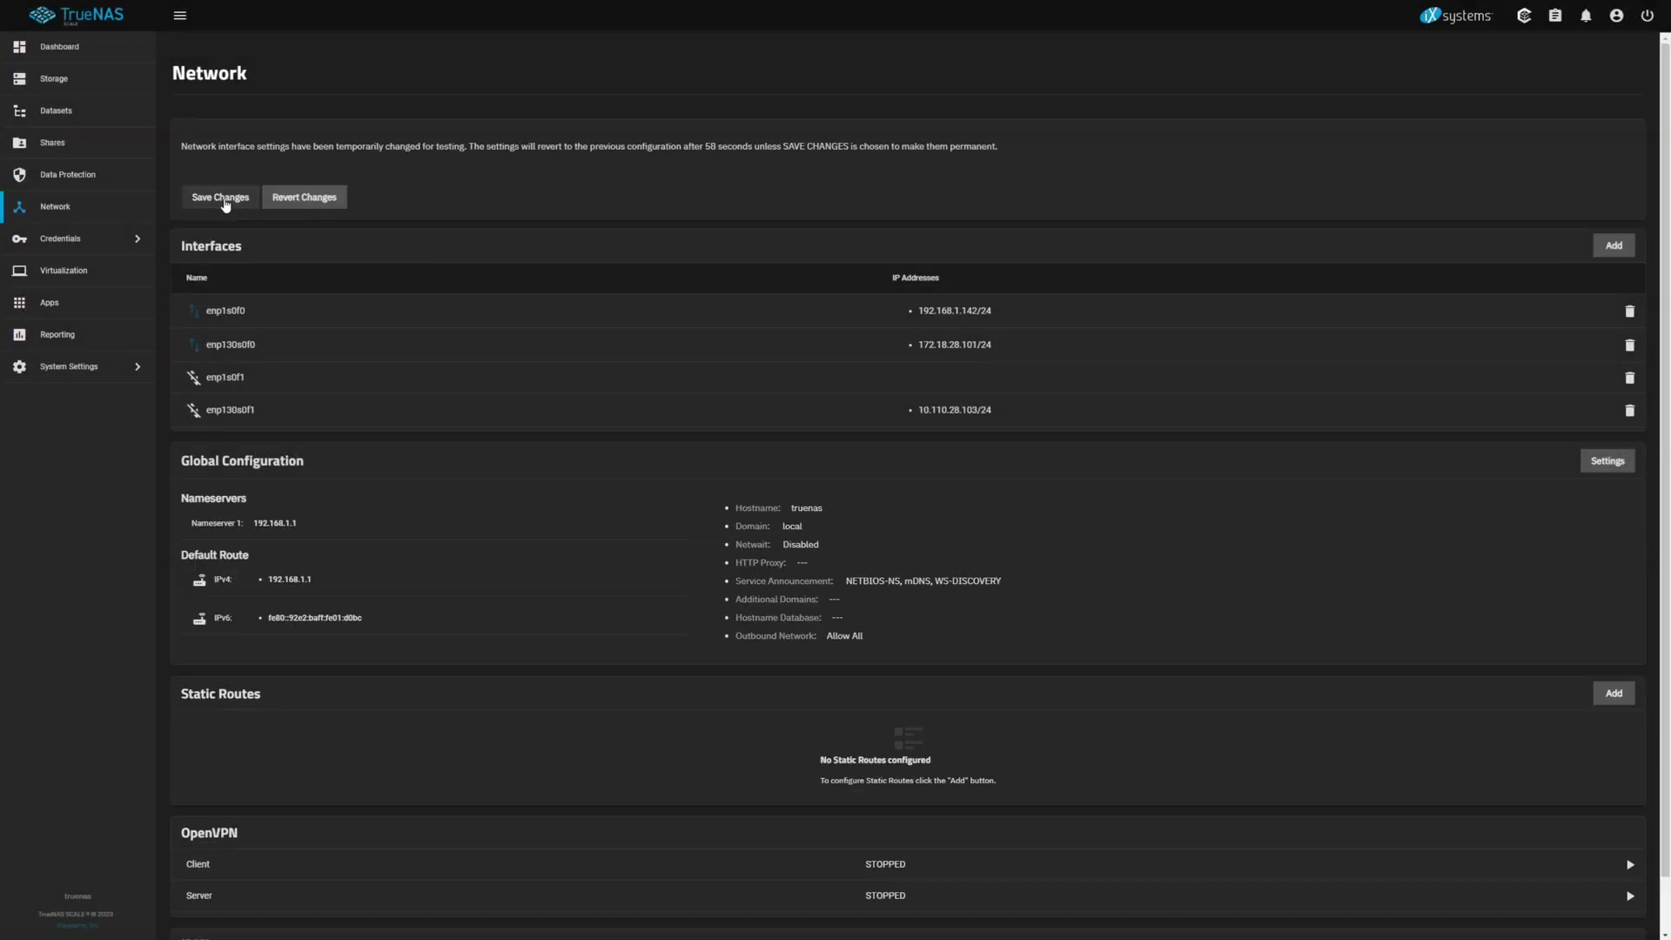
left_click(222, 198)
left_click(223, 199)
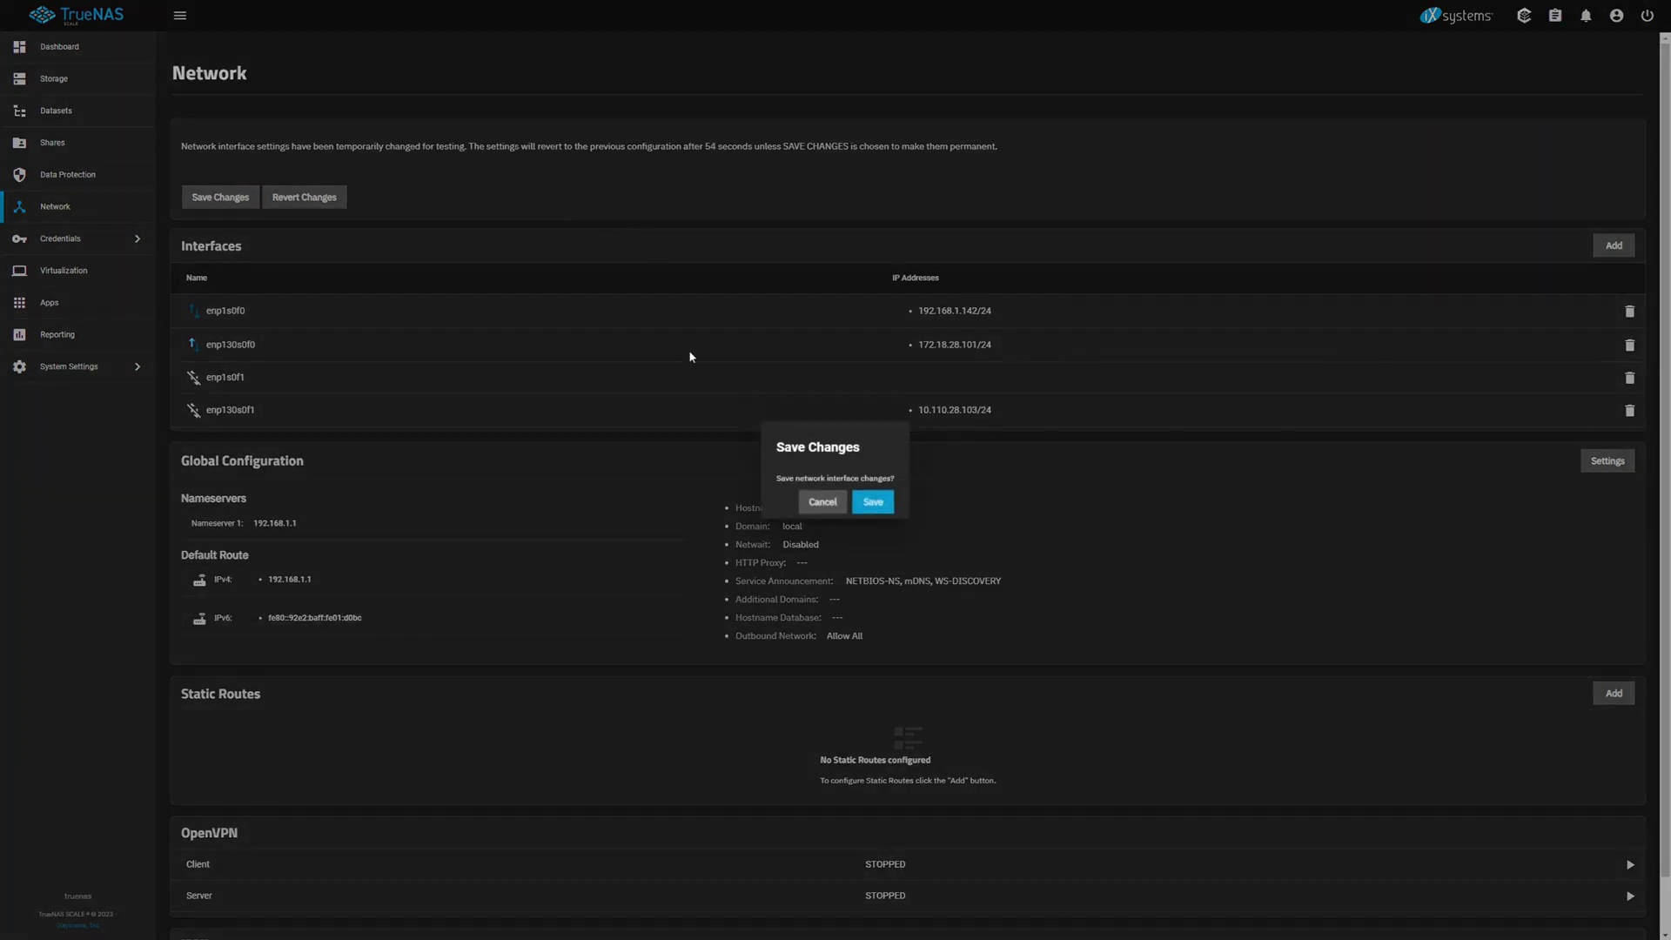
left_click(873, 502)
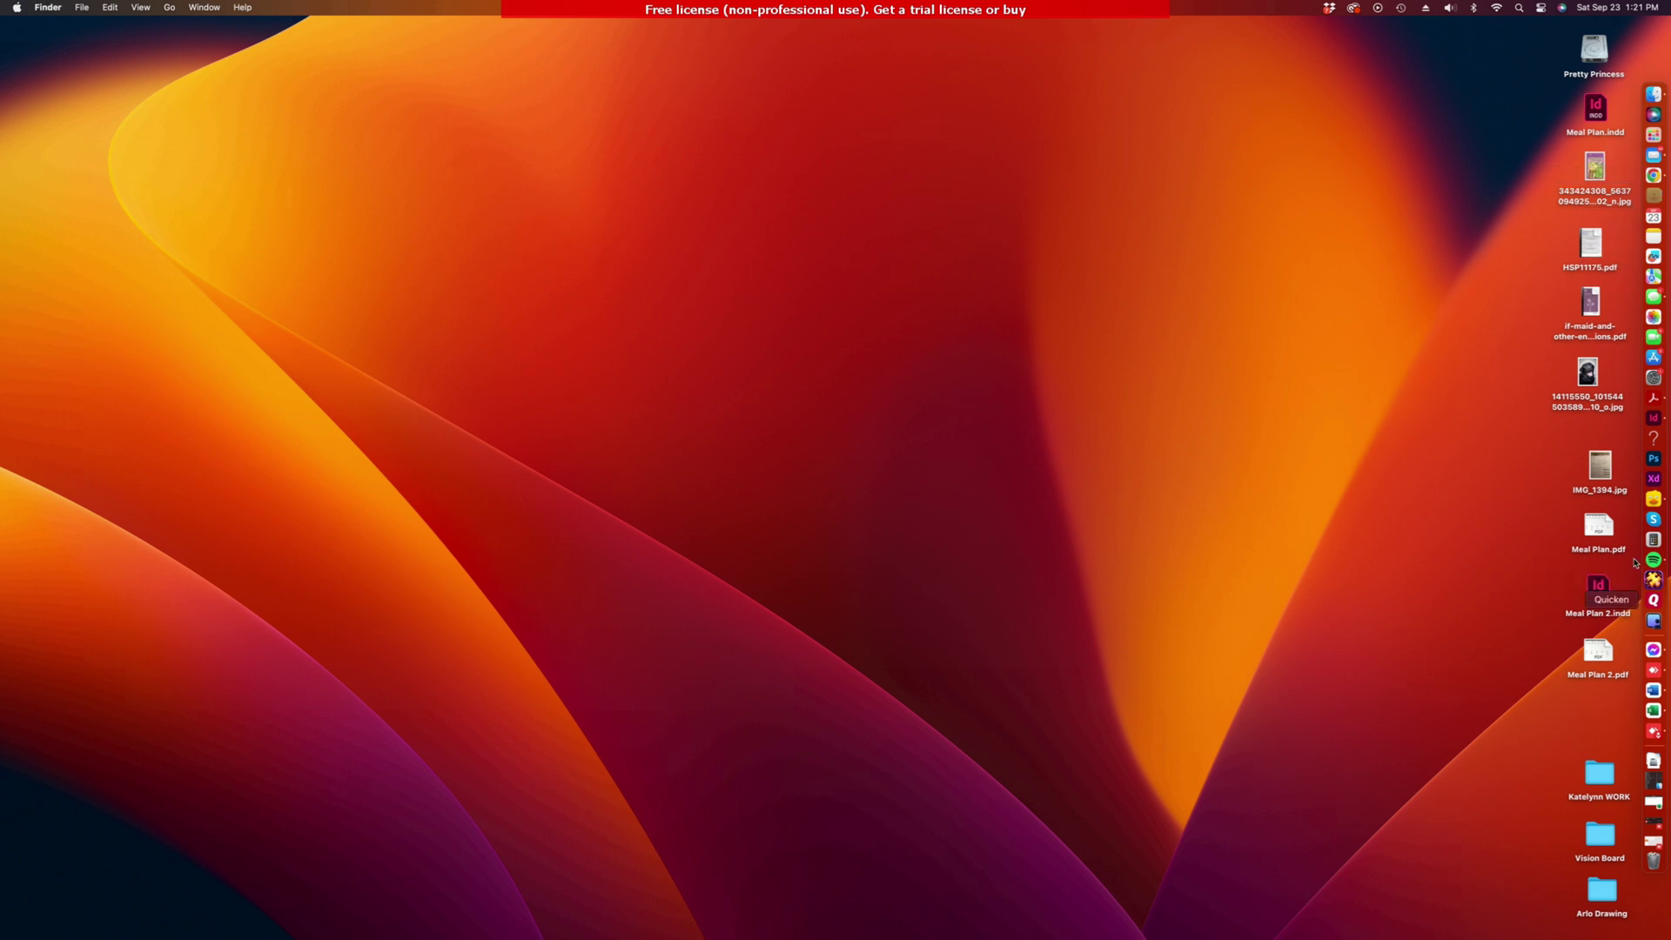
Step: Open the Network settings for the USB 10/100/1G/2.5G LAN adapter and its details
left_click(1654, 377)
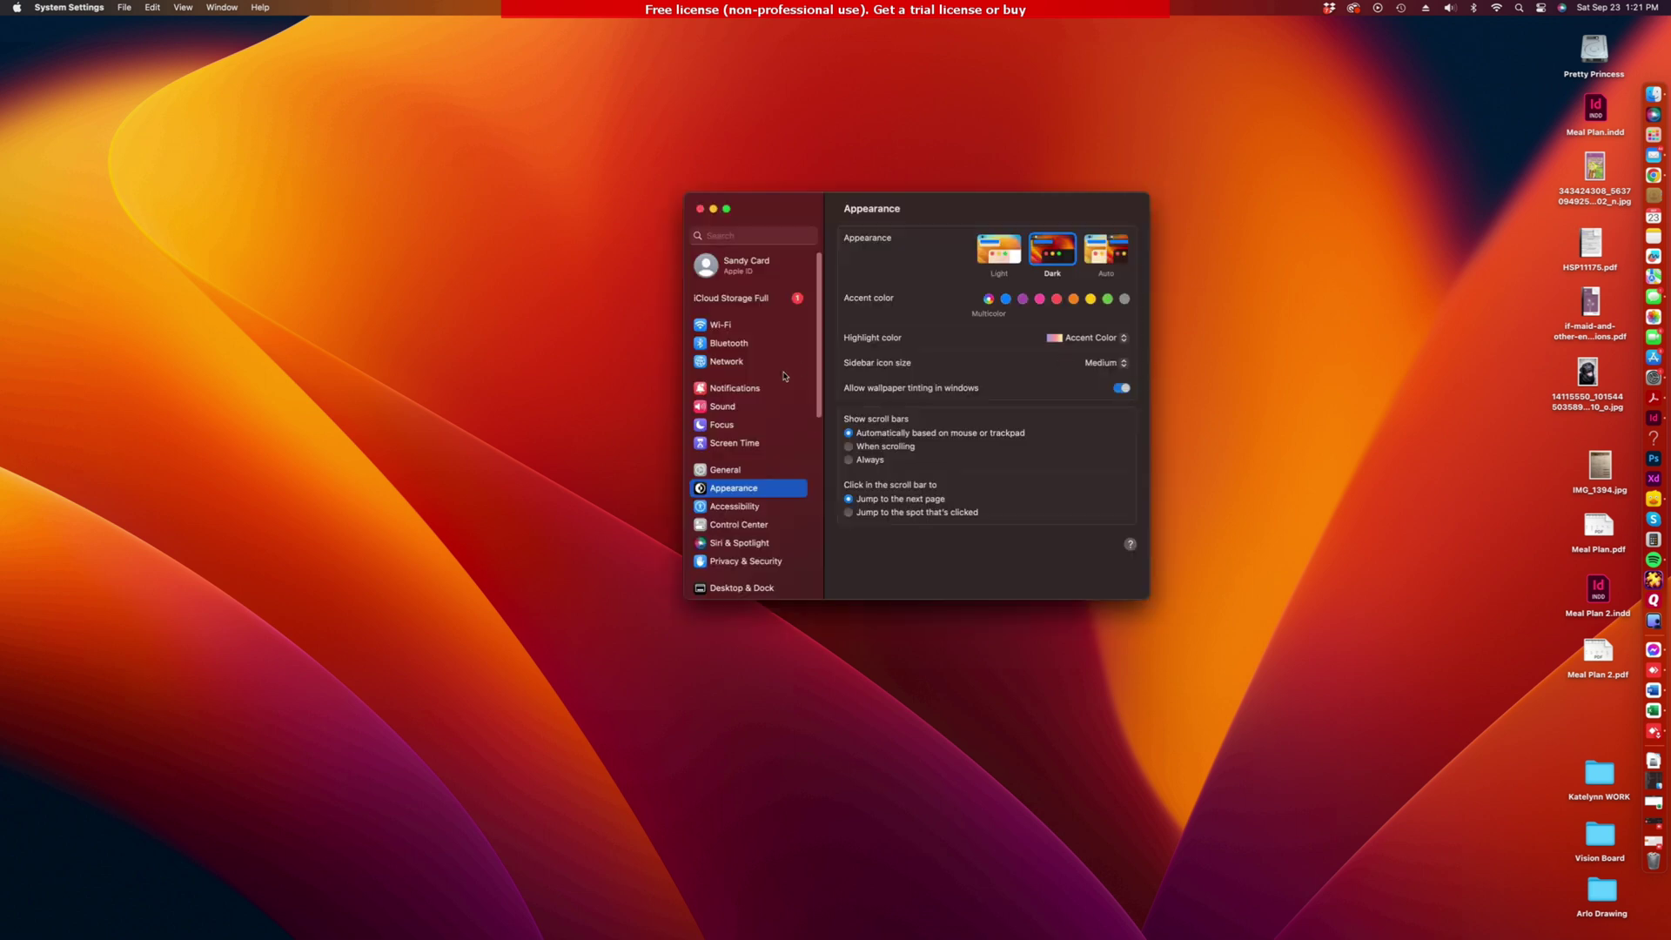
left_click(736, 363)
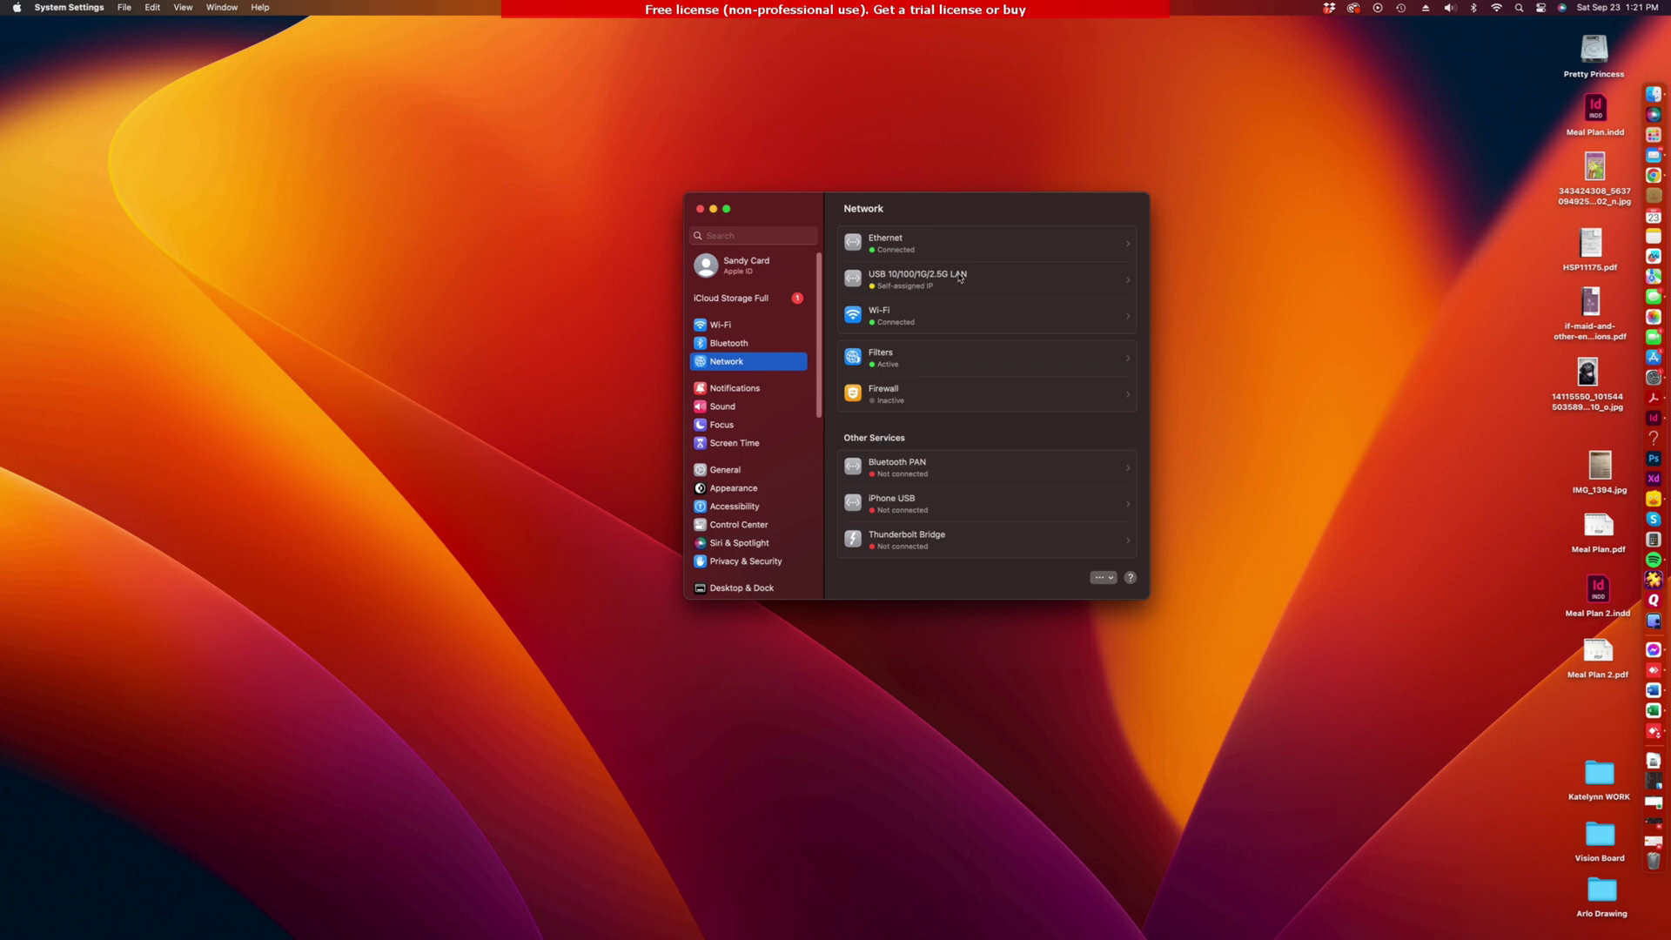
left_click(1005, 284)
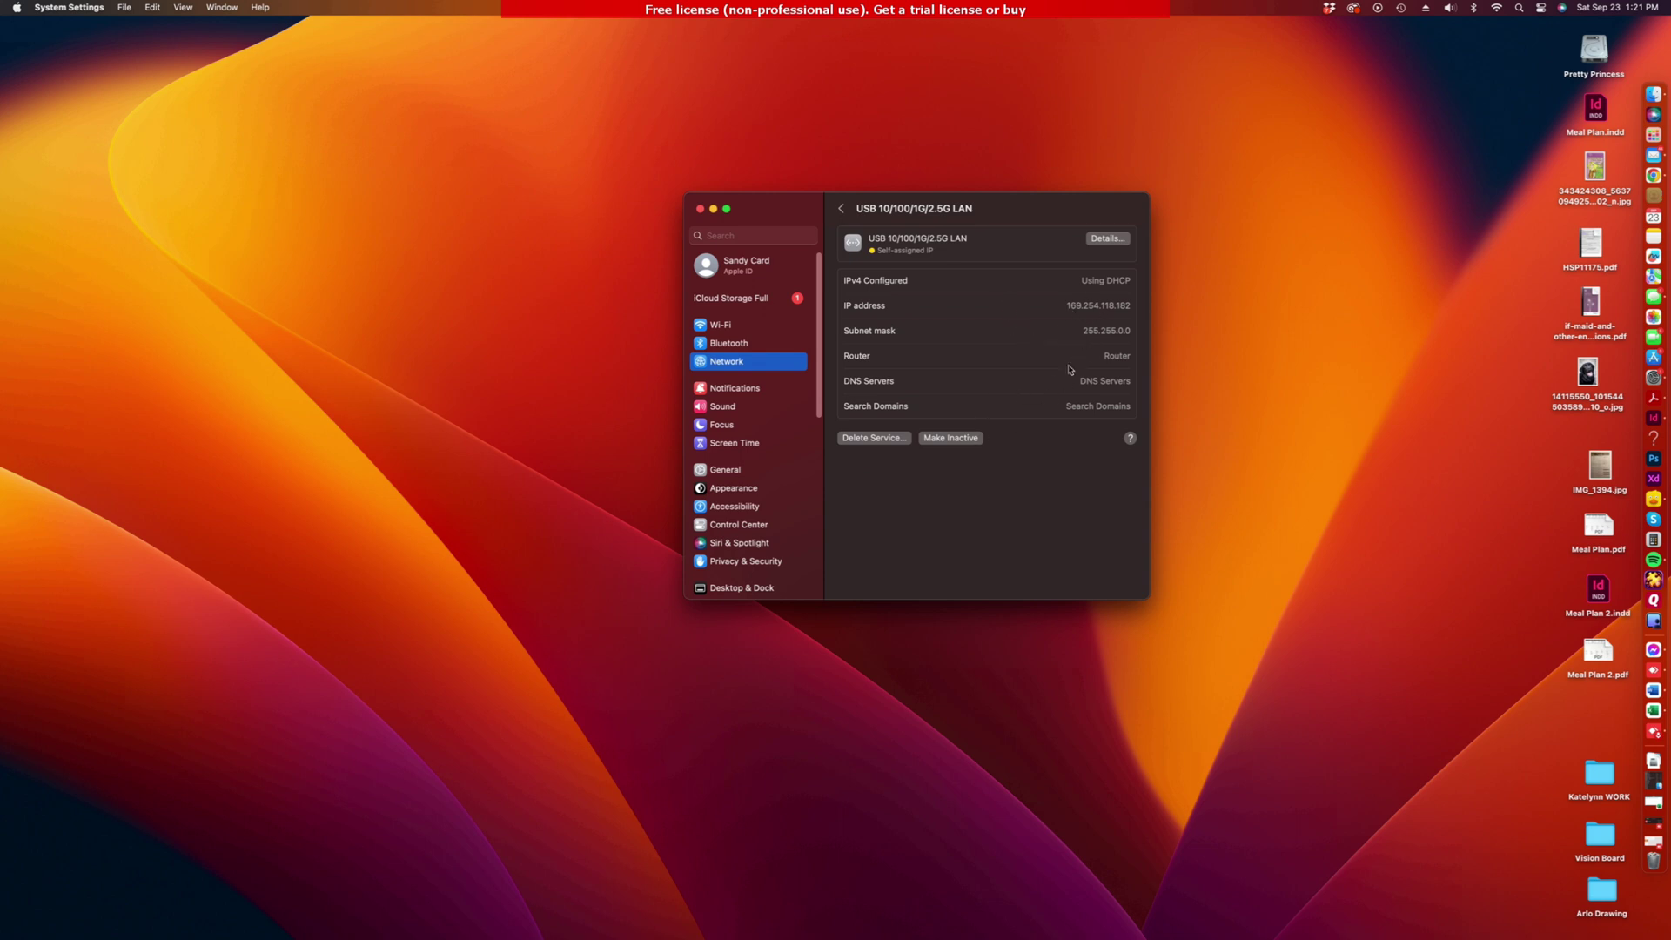
left_click(1107, 240)
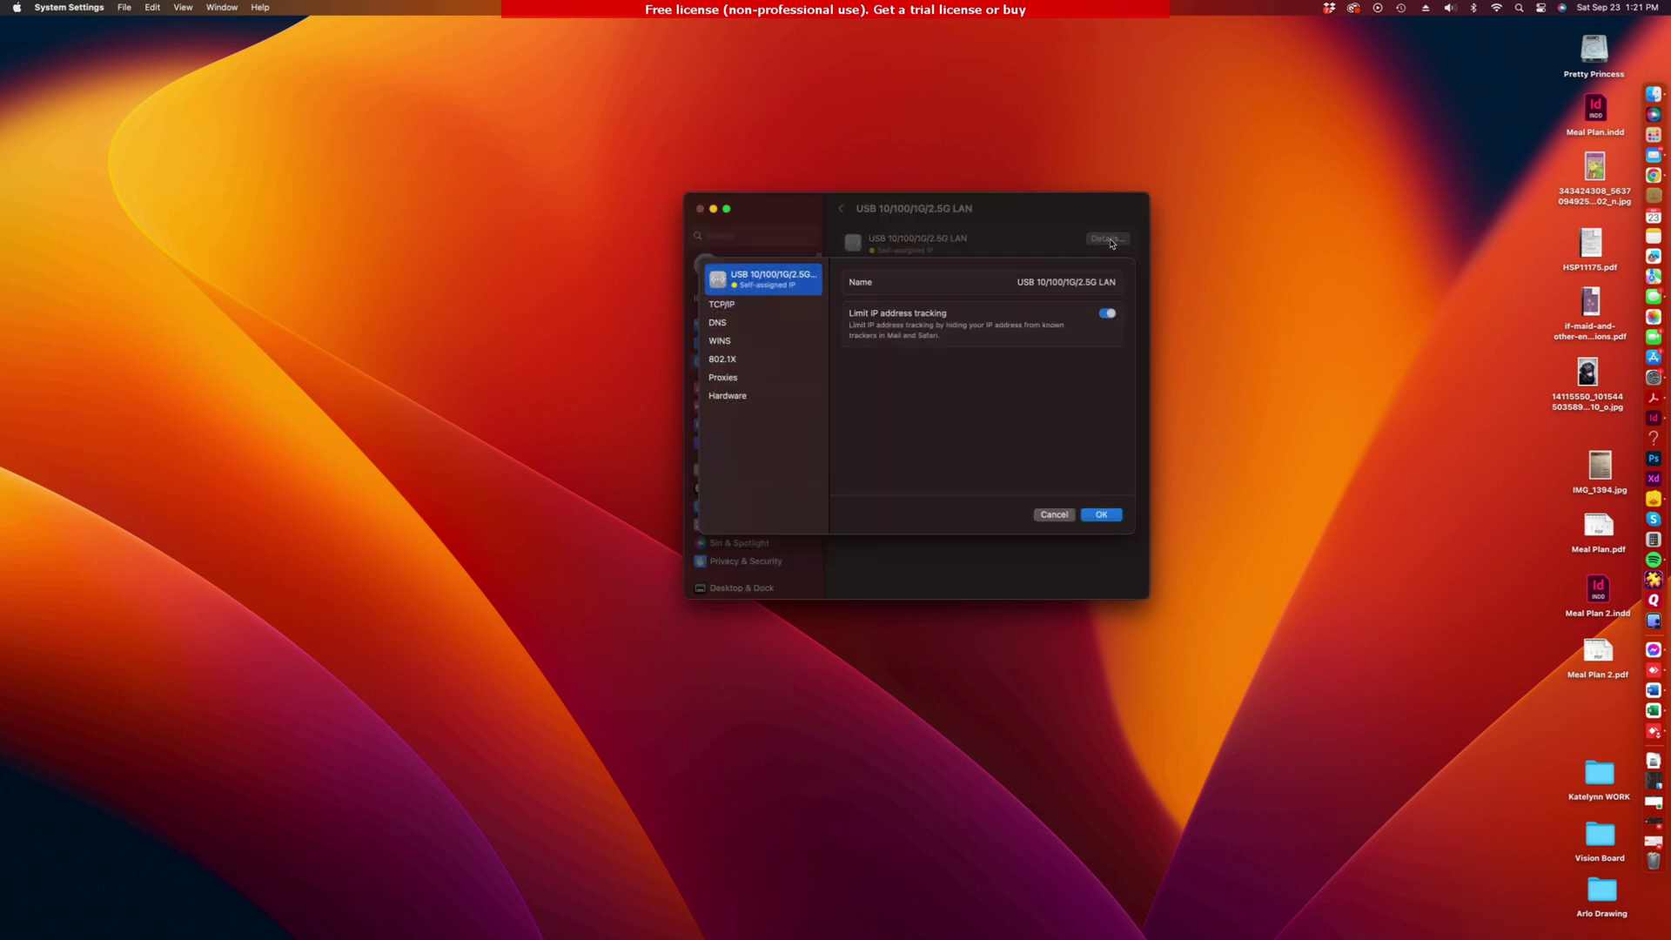
Step: Set the adapter's TCP/IP to Configure IPv4 Manually with IP address 10.110.28.104
left_click(721, 304)
left_click(1105, 291)
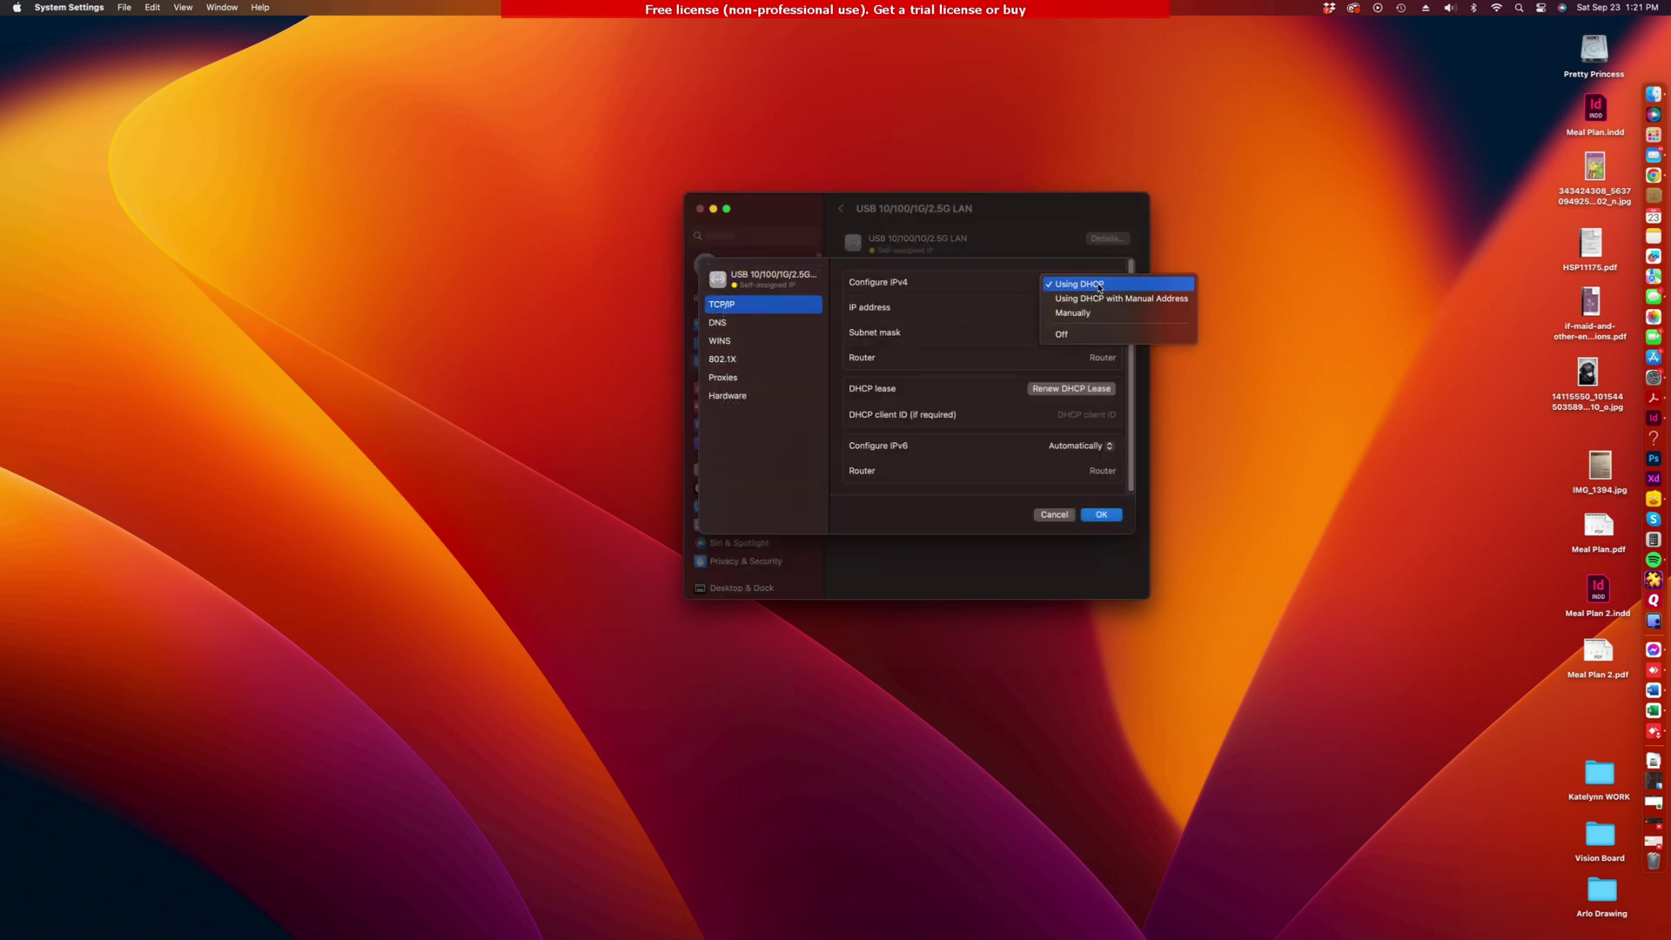
left_click(1074, 320)
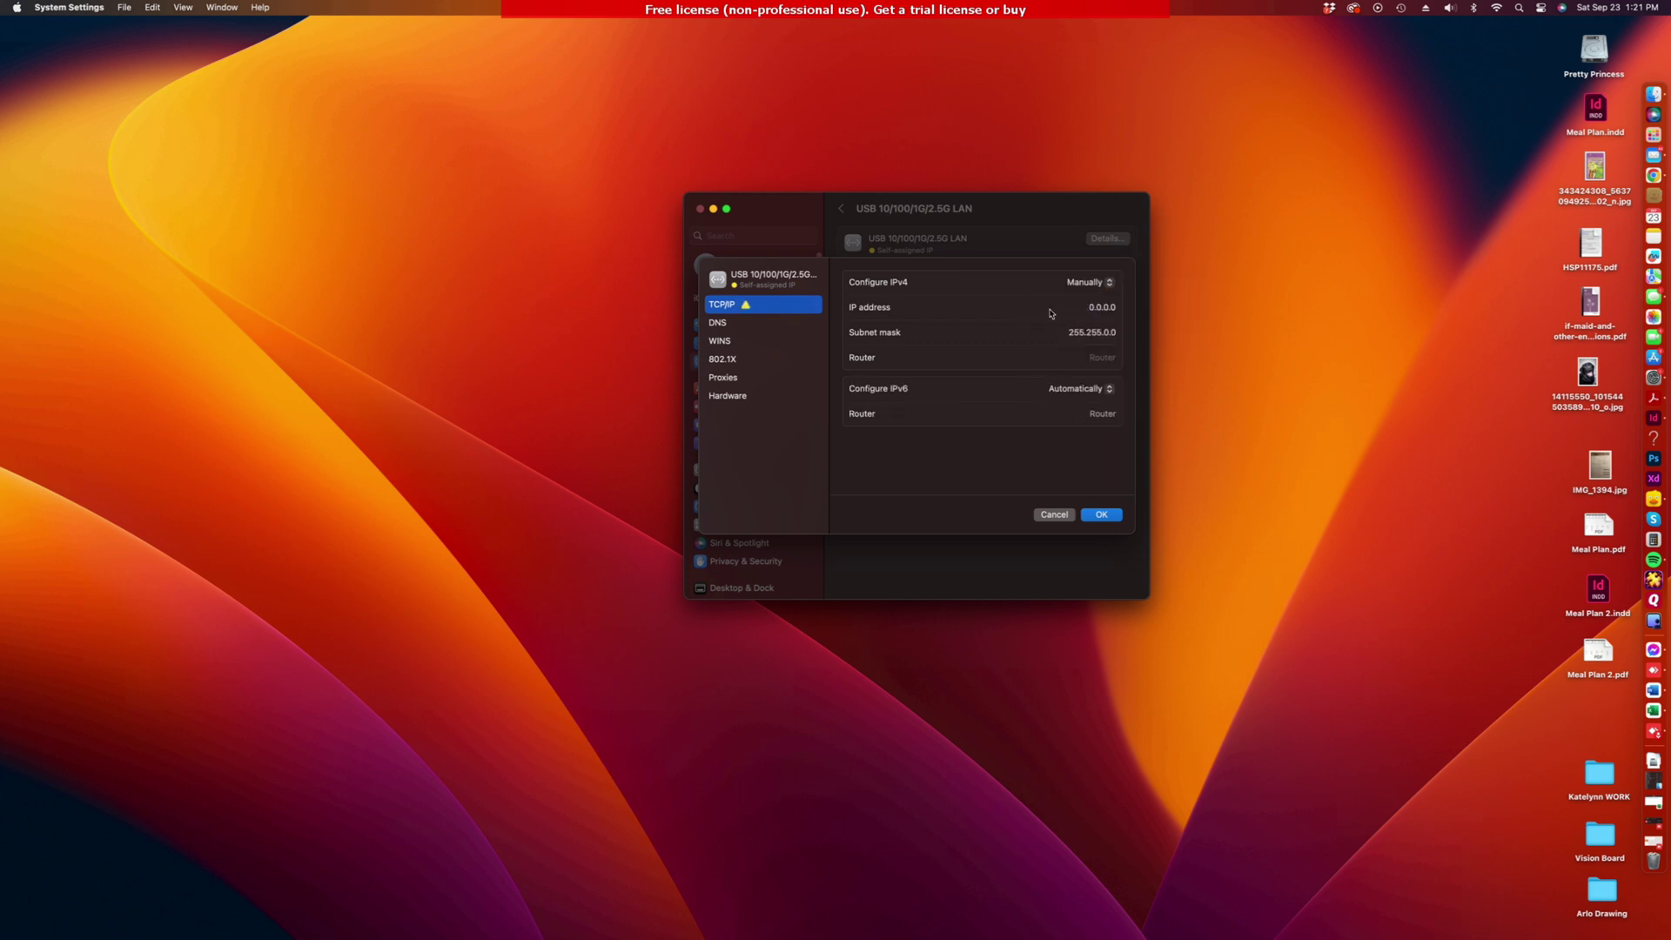
left_click(1110, 308)
left_click_drag(1110, 308, 1076, 309)
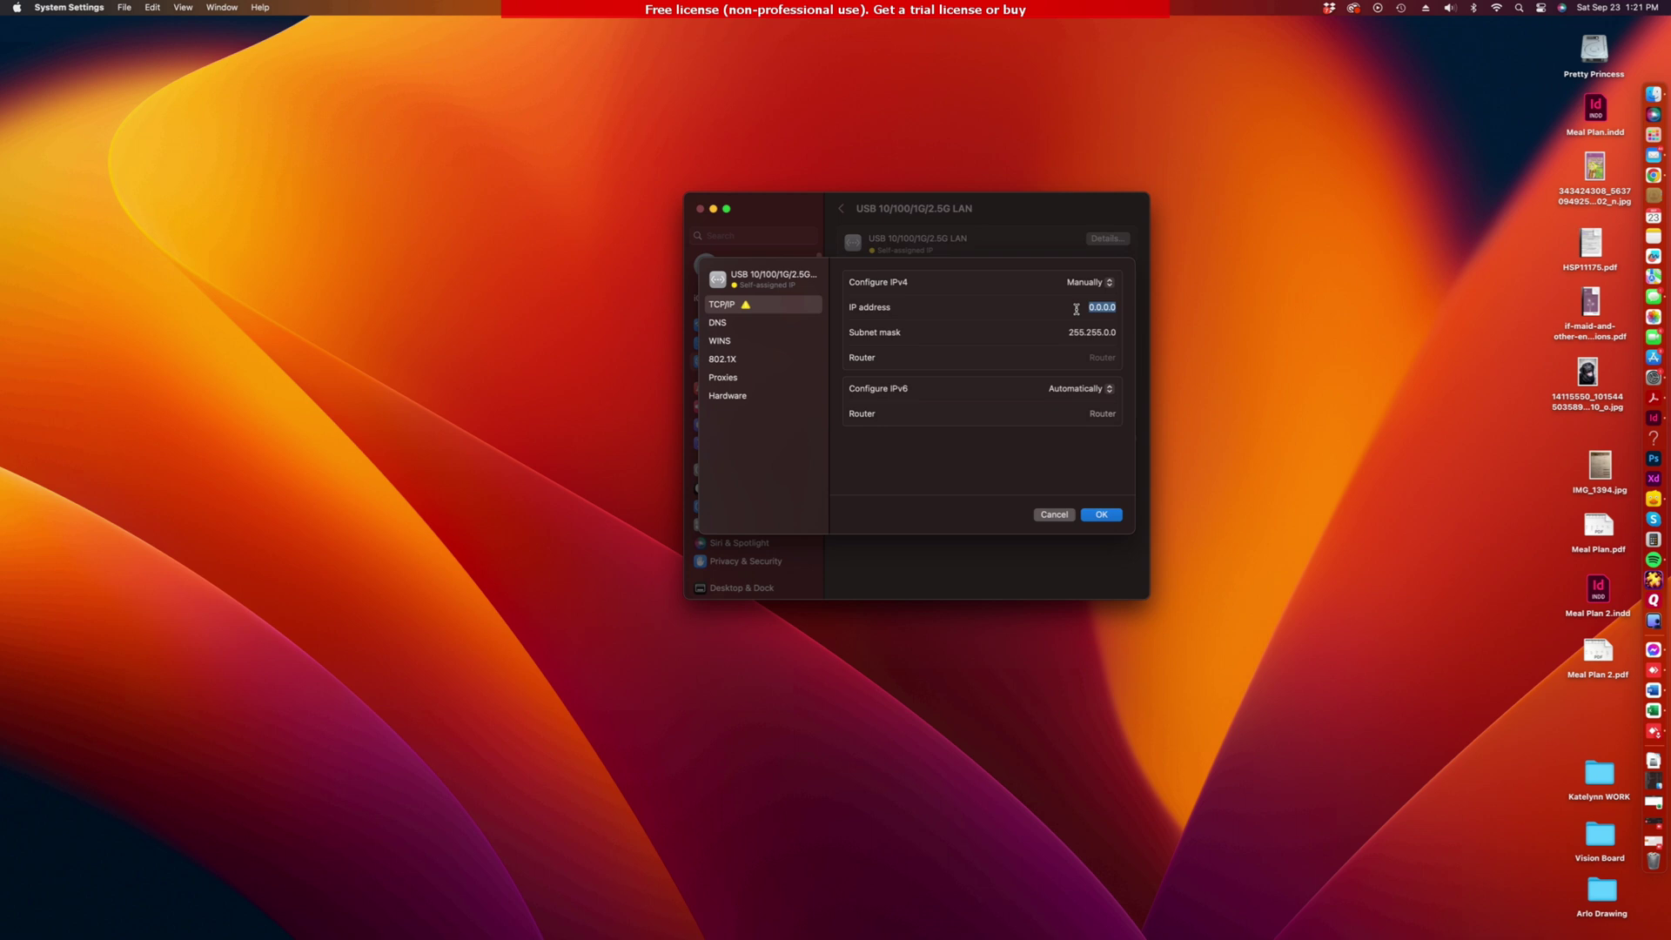
type("10.110.28.104")
Step: Enter subnet mask 255.255.255.0 and router 10.110.28.1, then apply with OK
left_click(1106, 332)
key("BackSpace")
type("255")
left_click(958, 358)
type("10.110.0.1")
key("BackSpace")
key("BackSpace")
key("BackSpace")
type("28.1")
left_click(1101, 516)
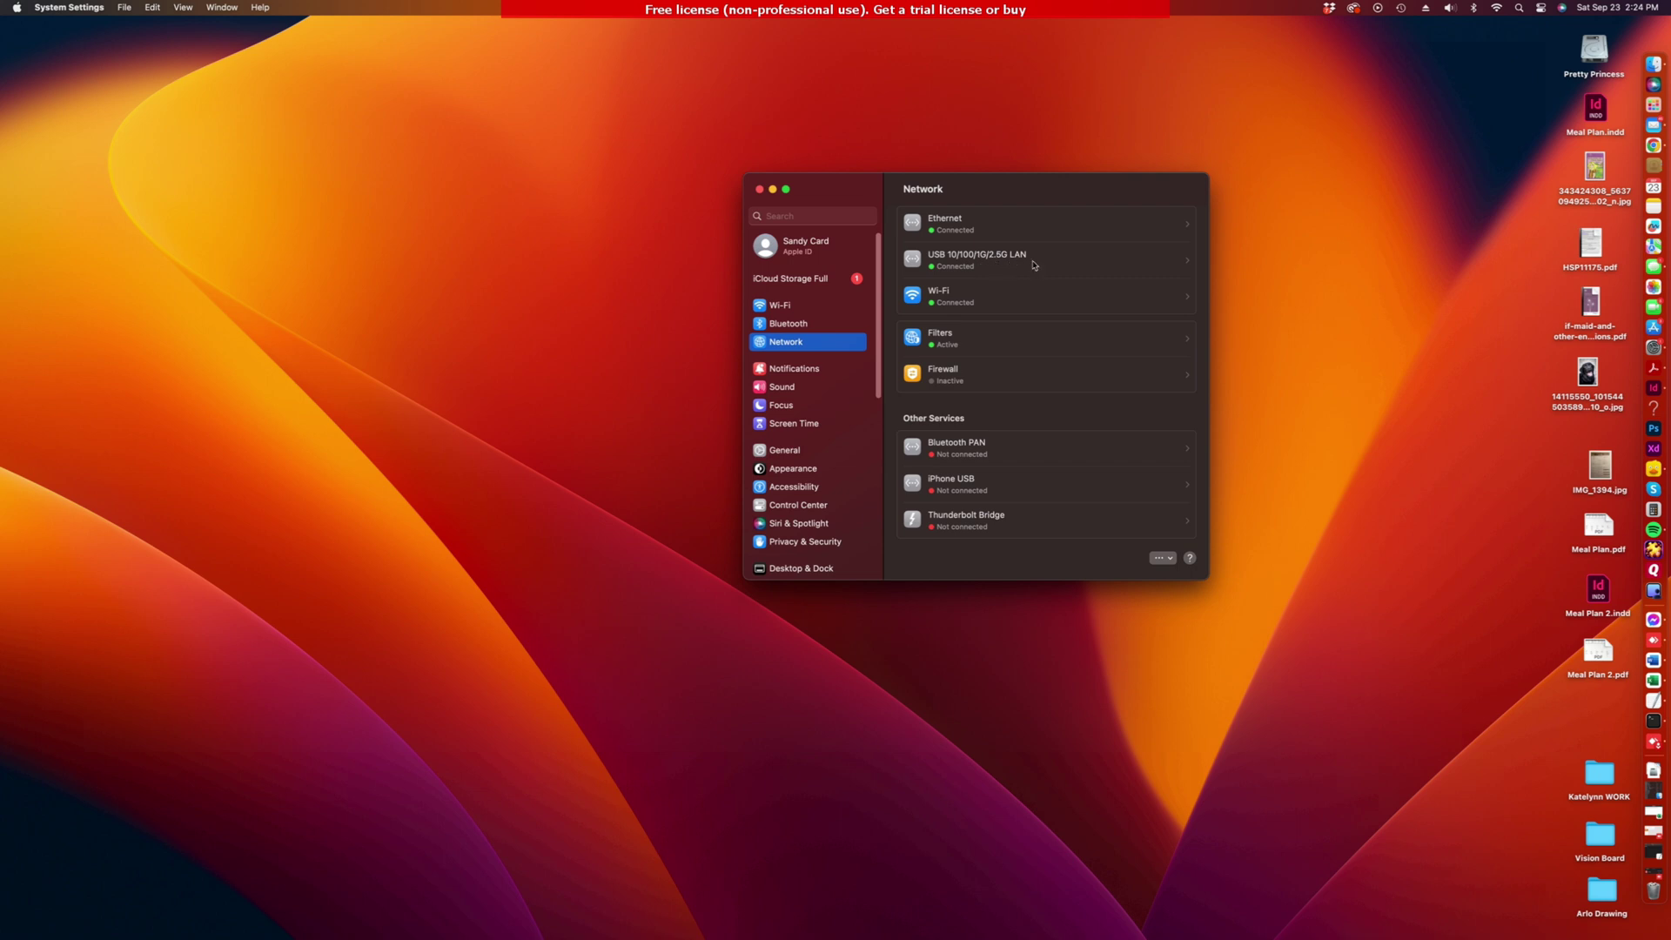
left_click(1020, 263)
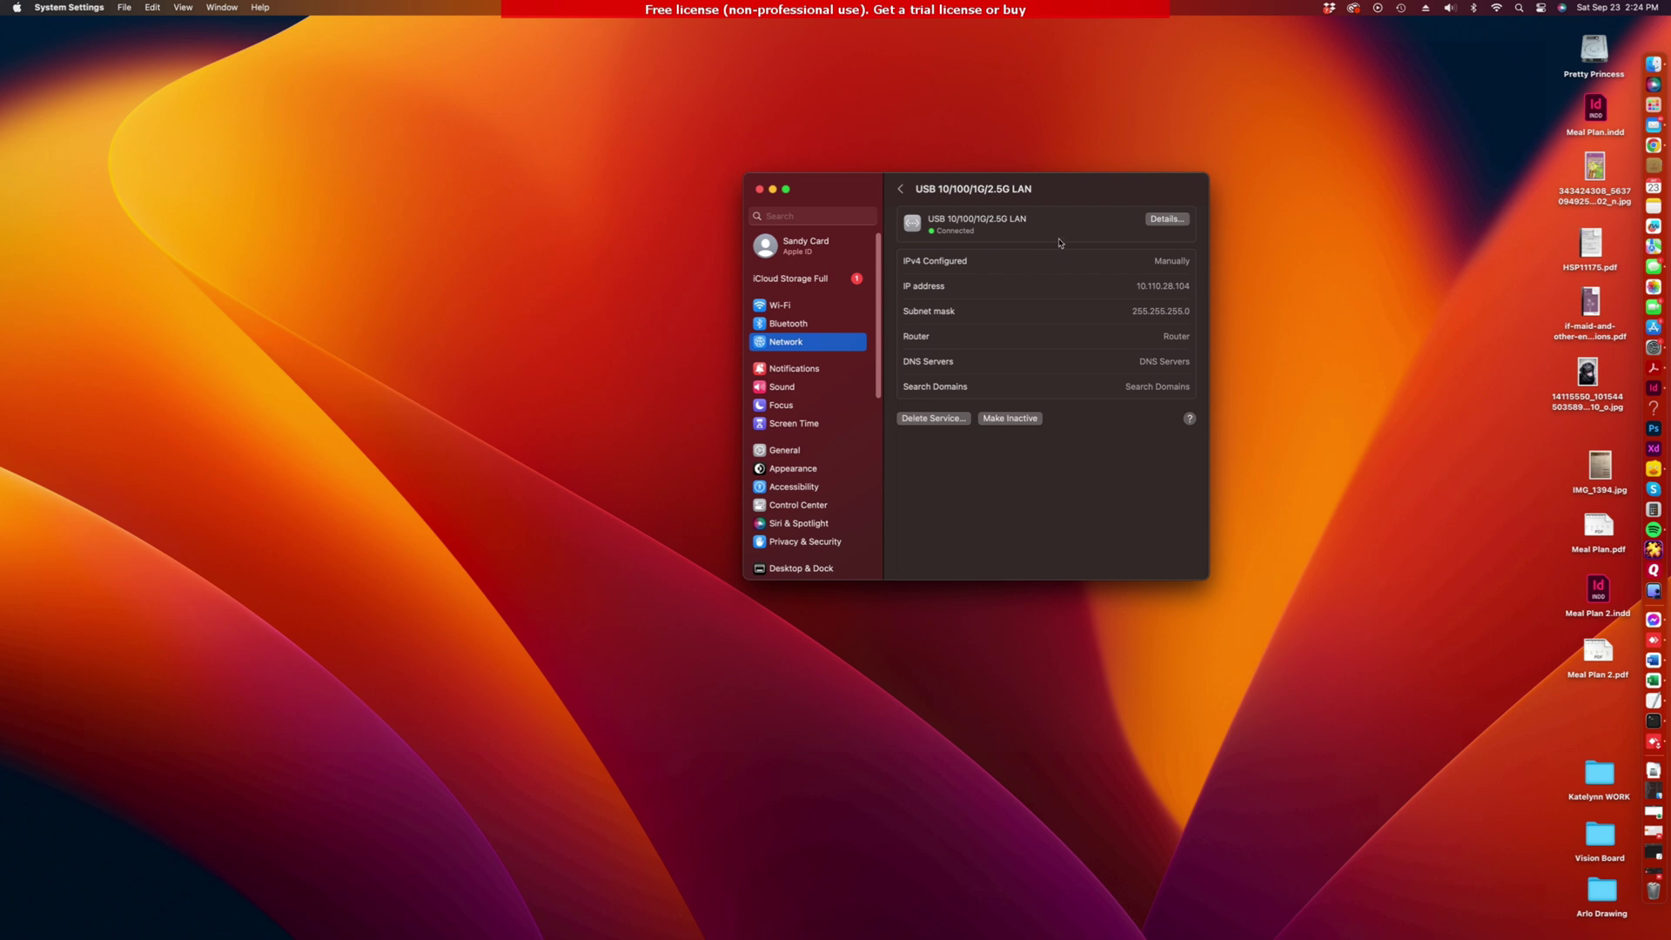
left_click(1151, 224)
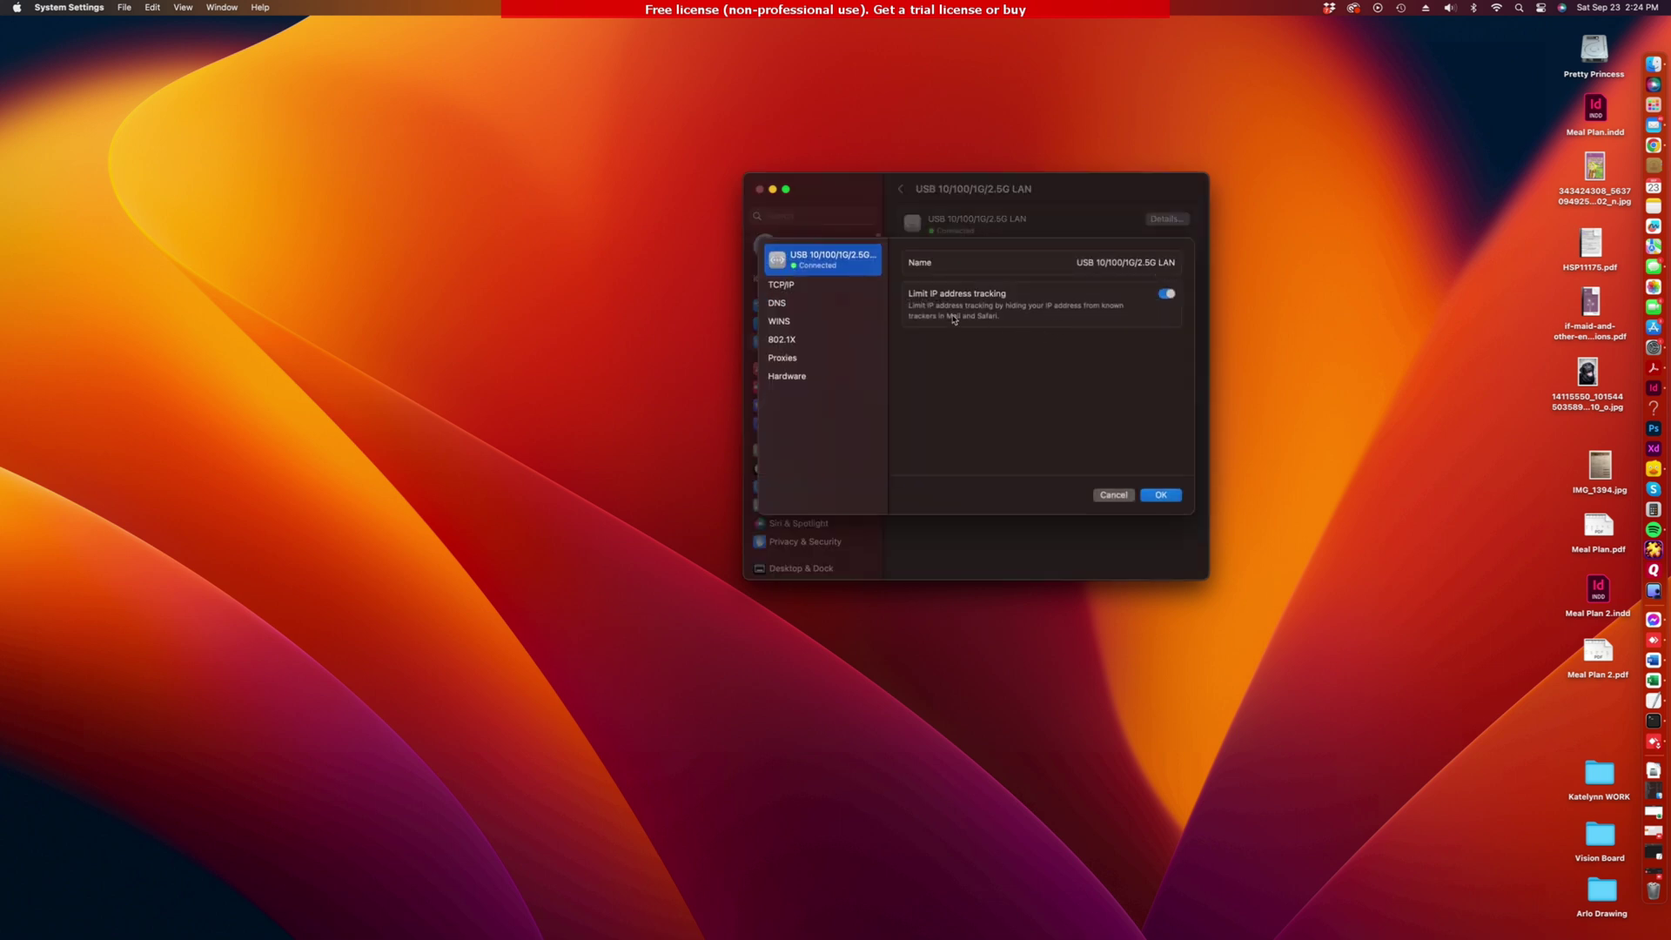
left_click(807, 376)
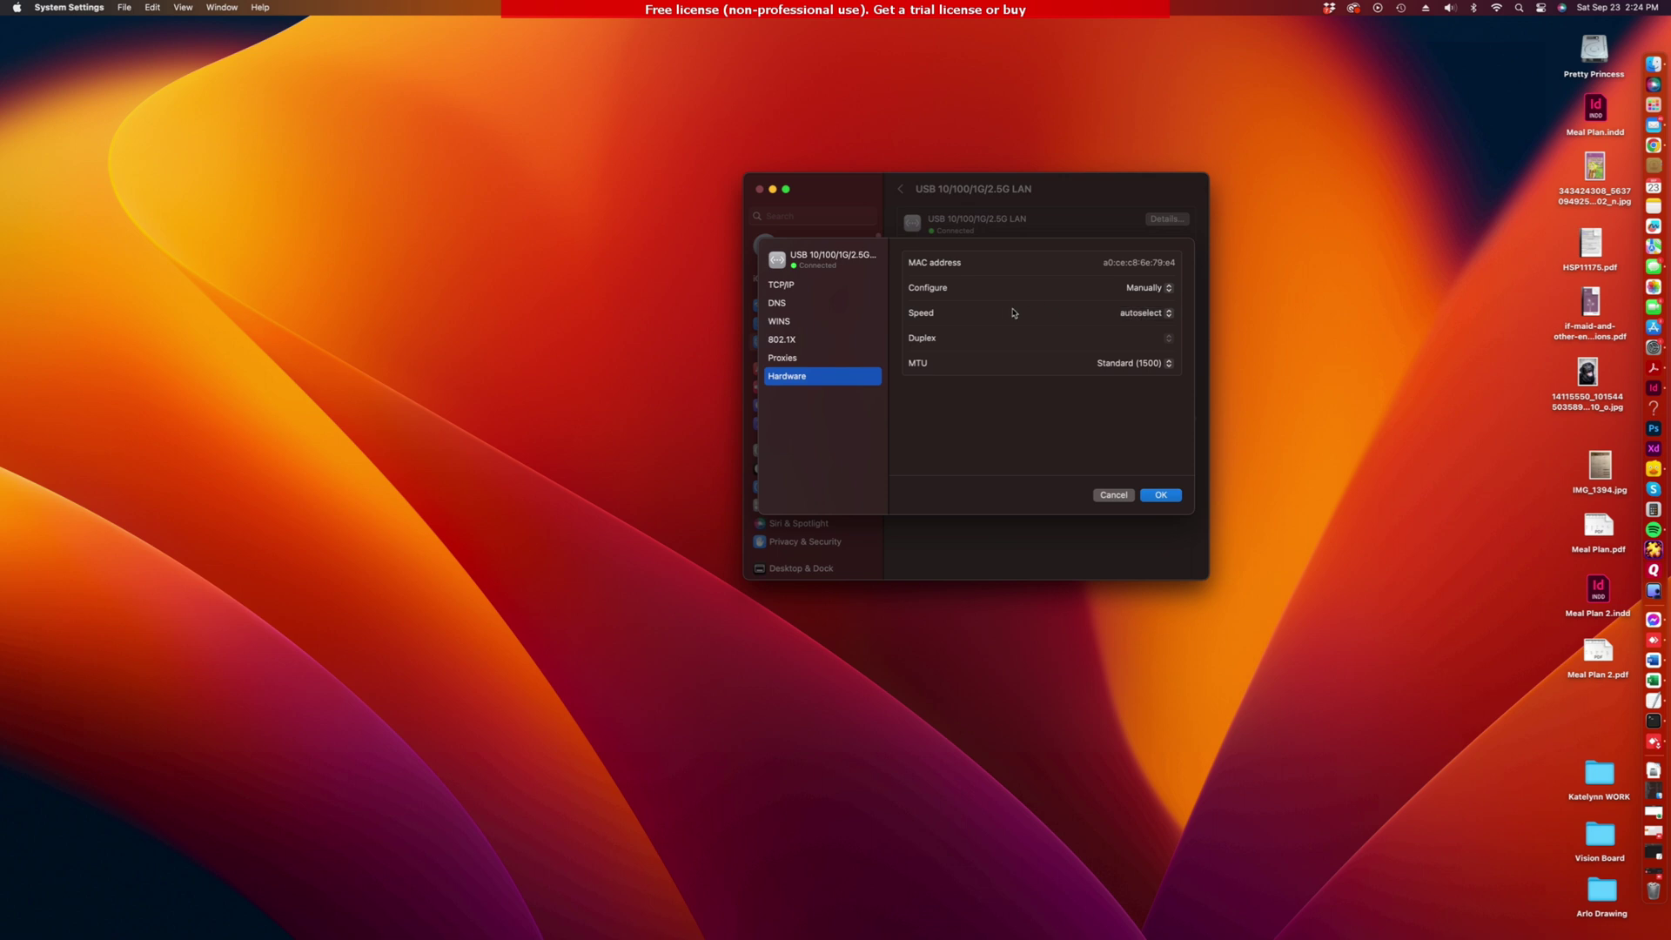
left_click(1141, 316)
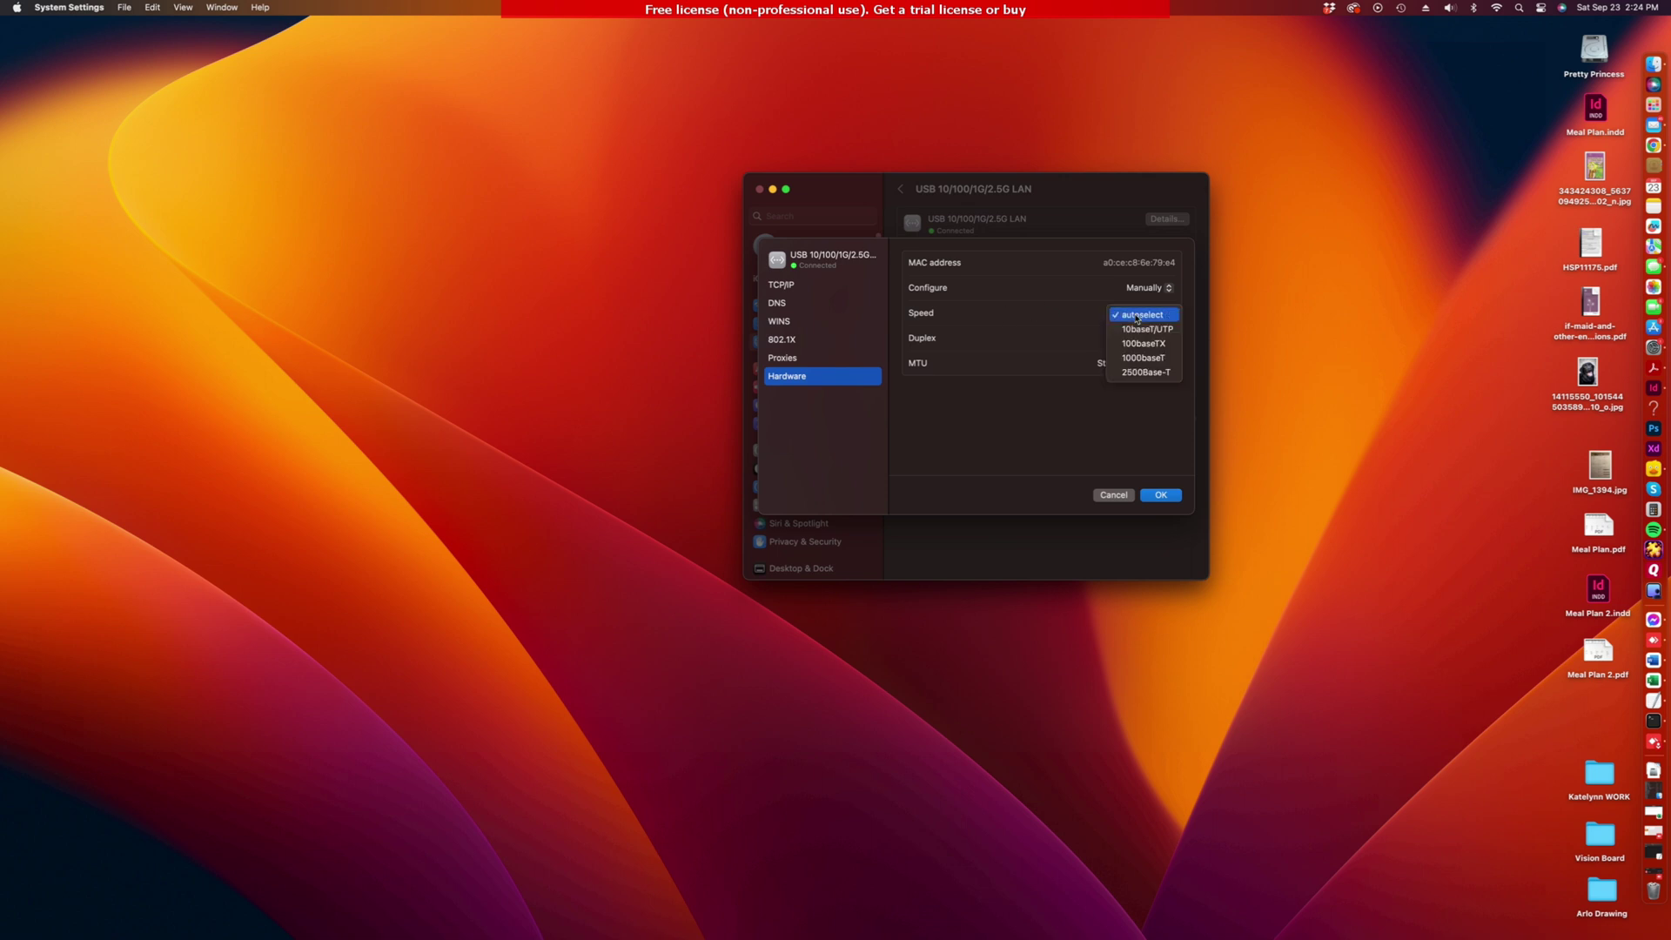
left_click(1136, 373)
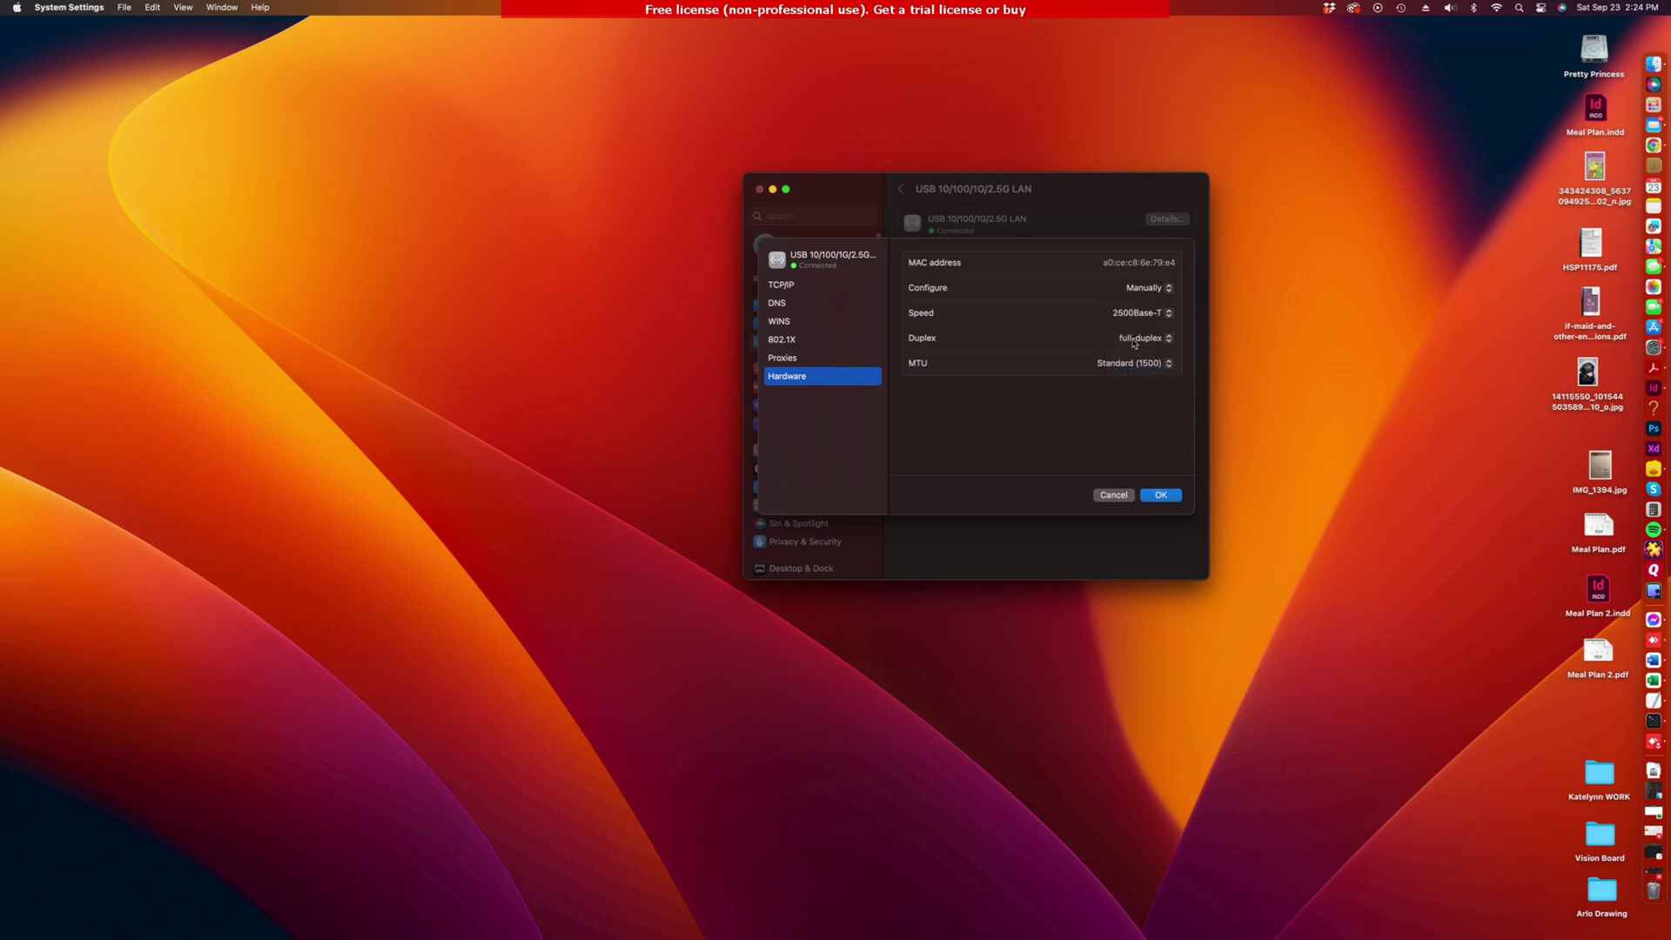
left_click(1161, 495)
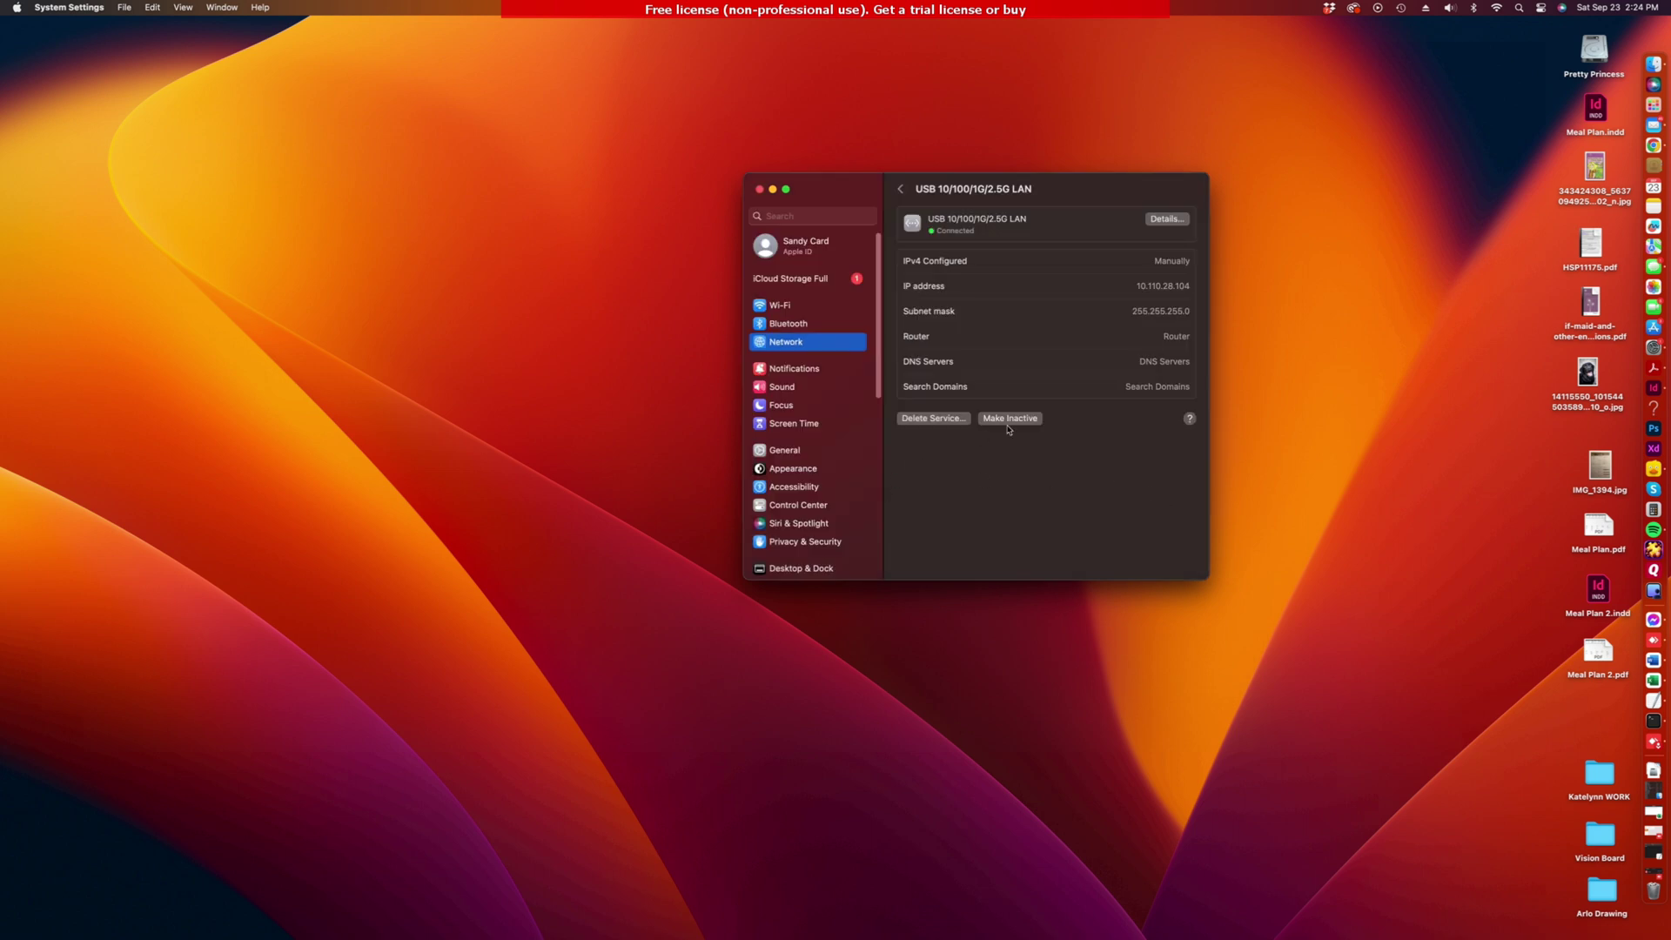
left_click(1165, 220)
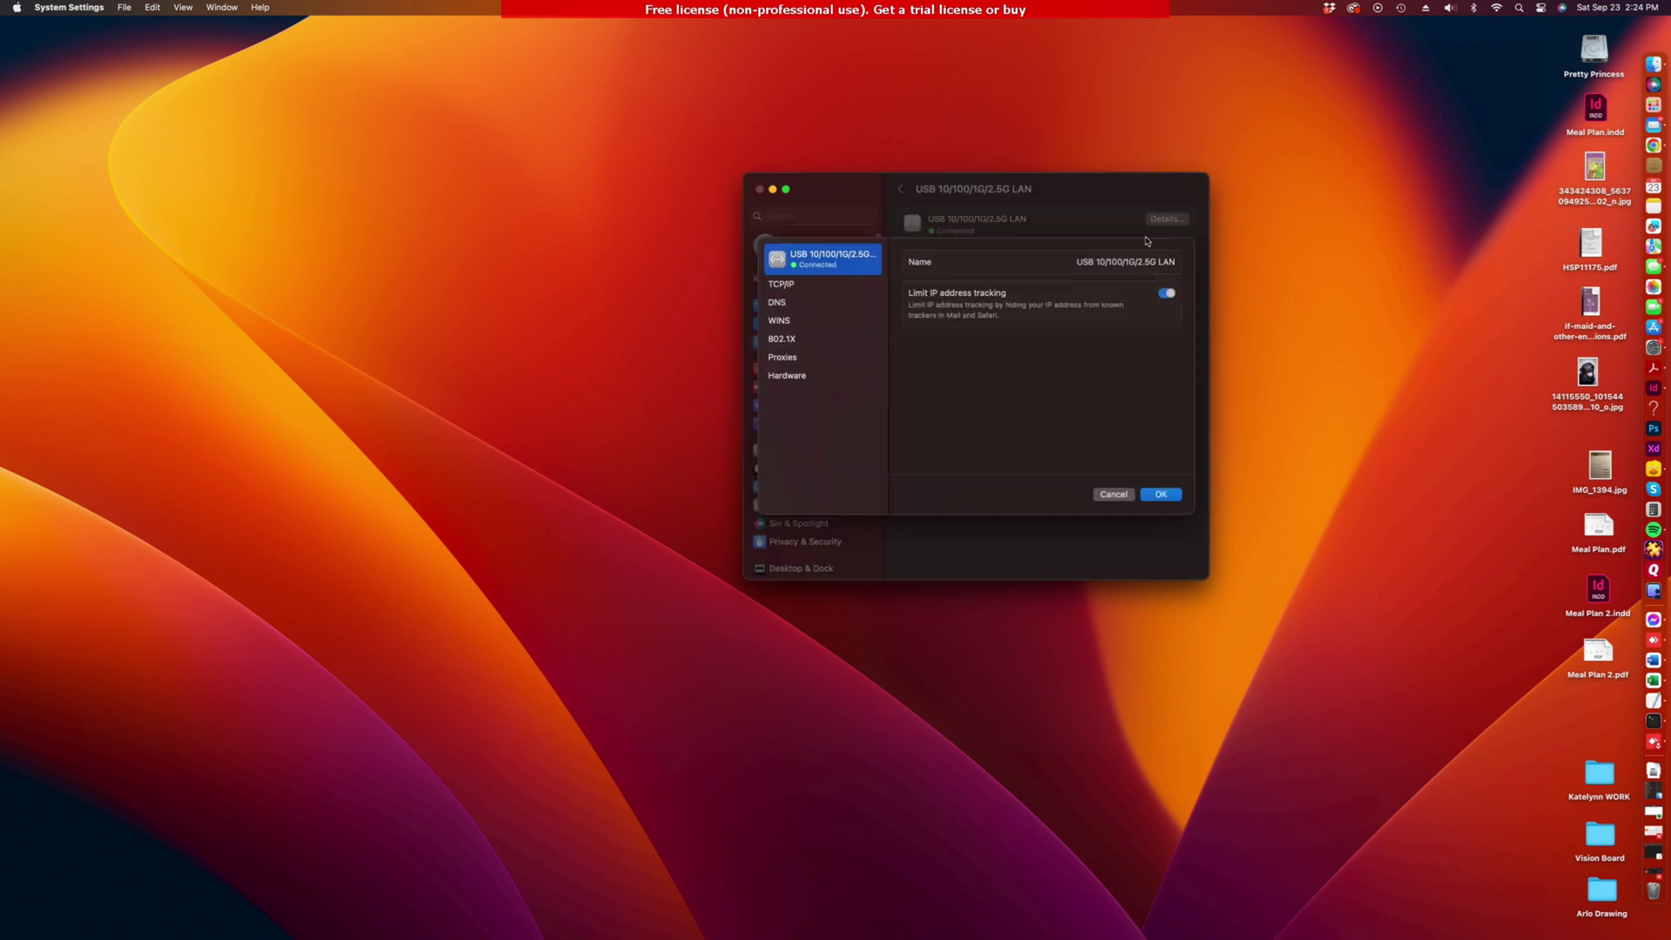
left_click(784, 377)
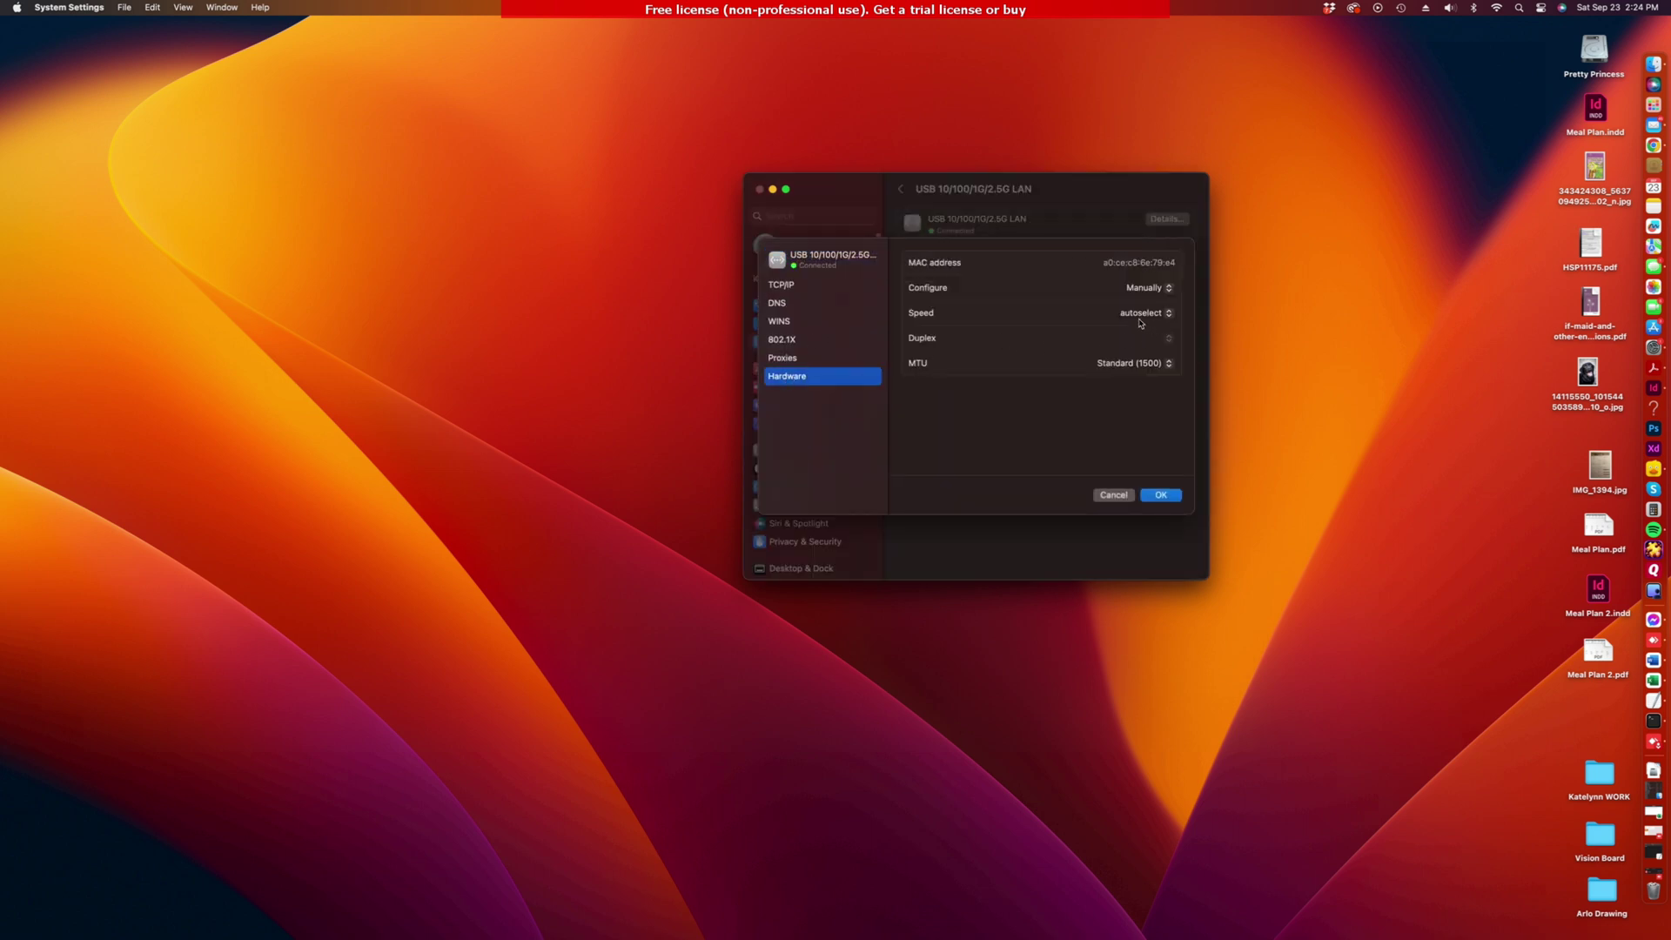
left_click(1115, 496)
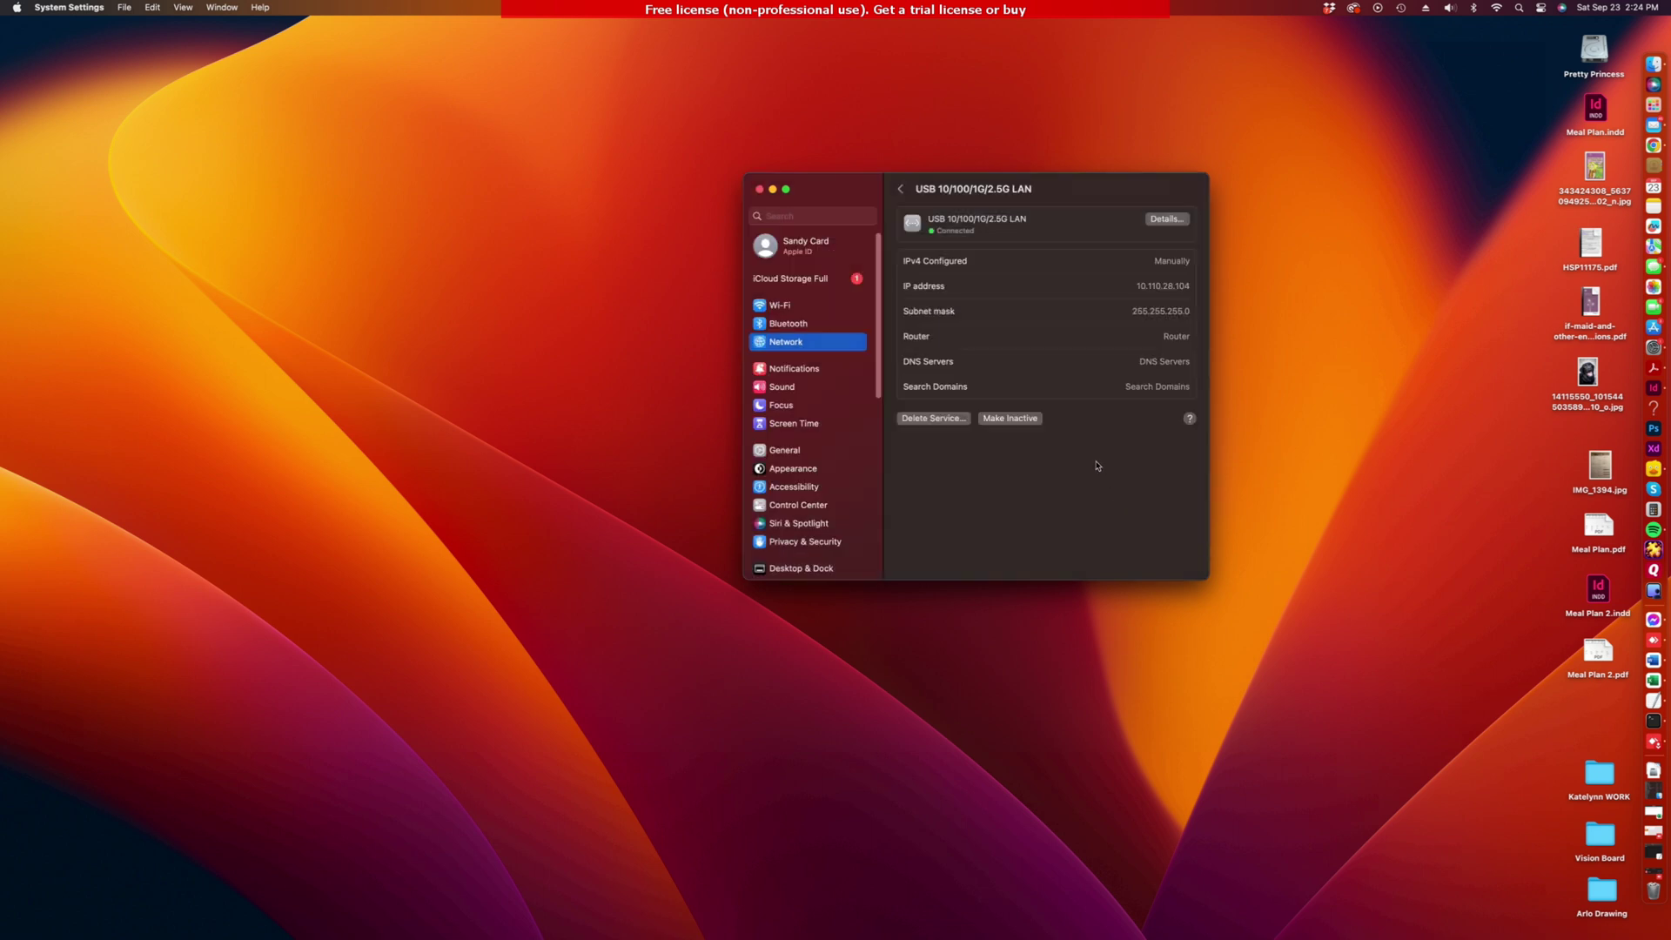
left_click(16, 8)
Step: Inspect the USB 2.5G LAN adapter under Ethernet in System Report, then close the report and About This Mac
left_click(469, 195)
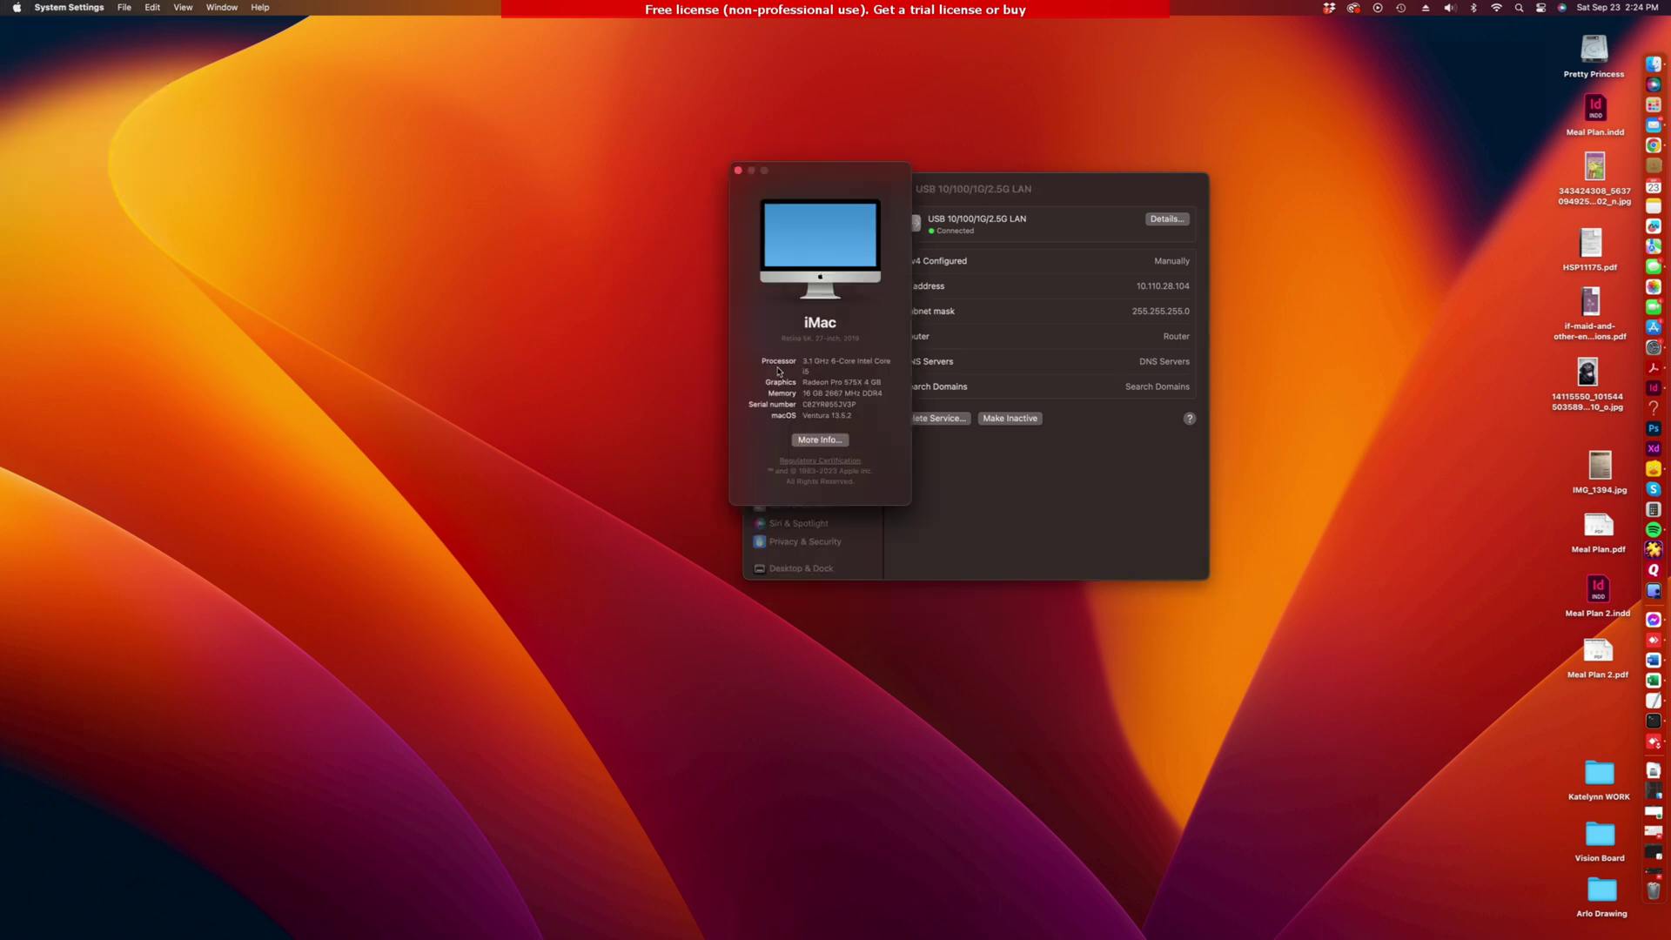
left_click(812, 440)
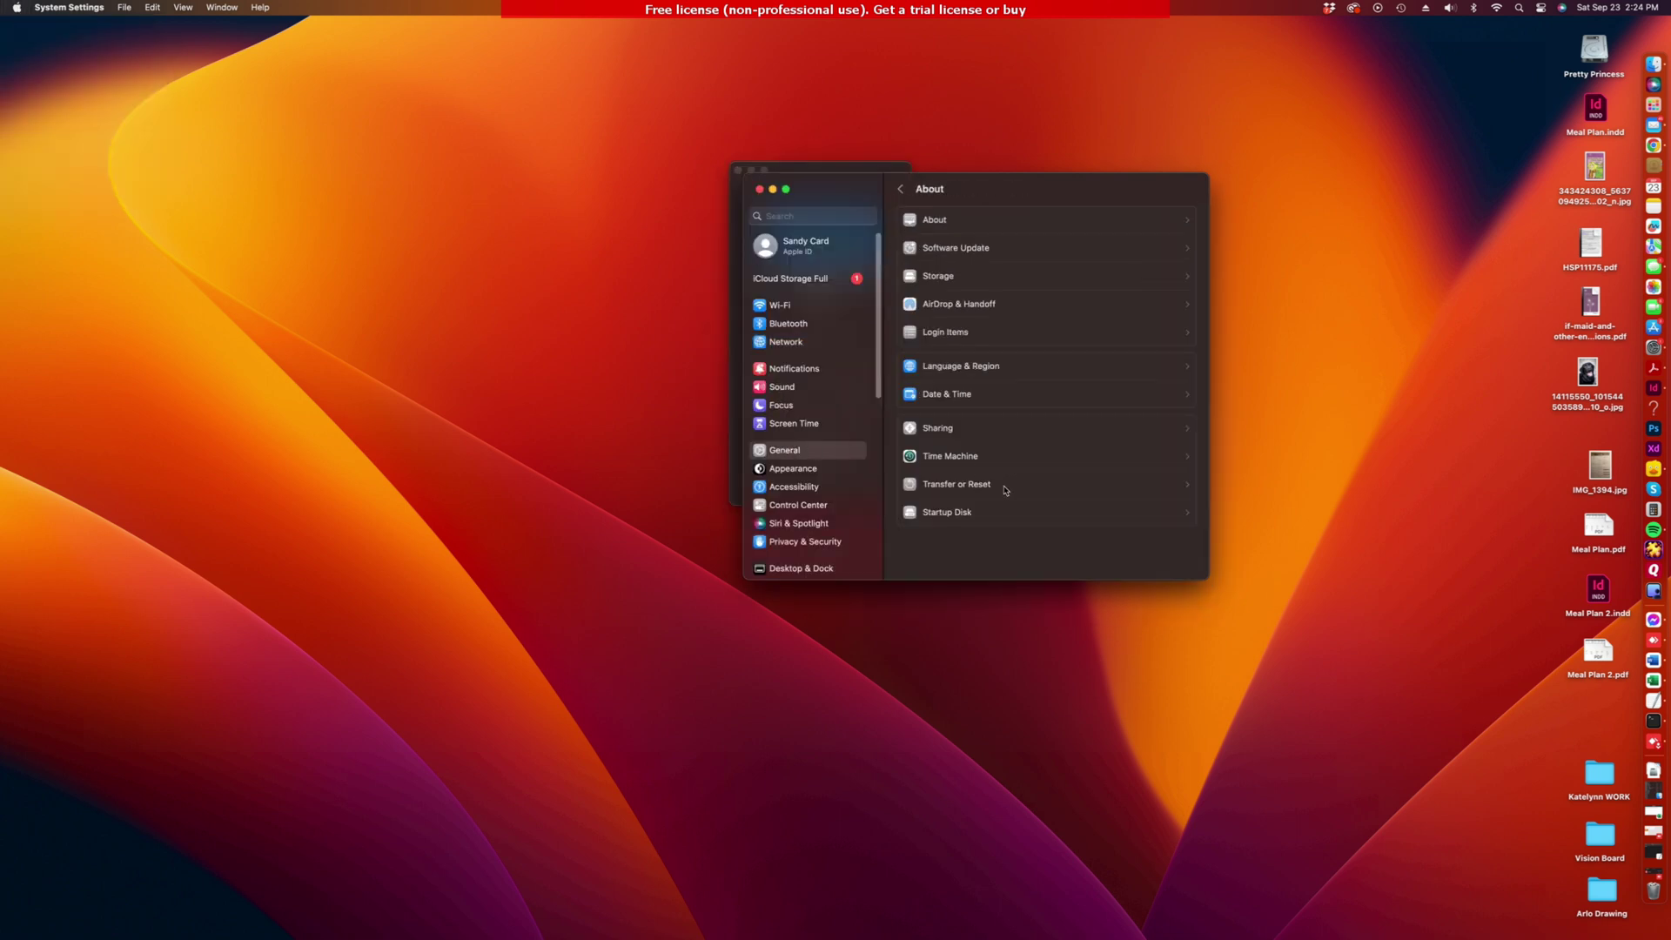
scroll(1001, 504, "down", 3)
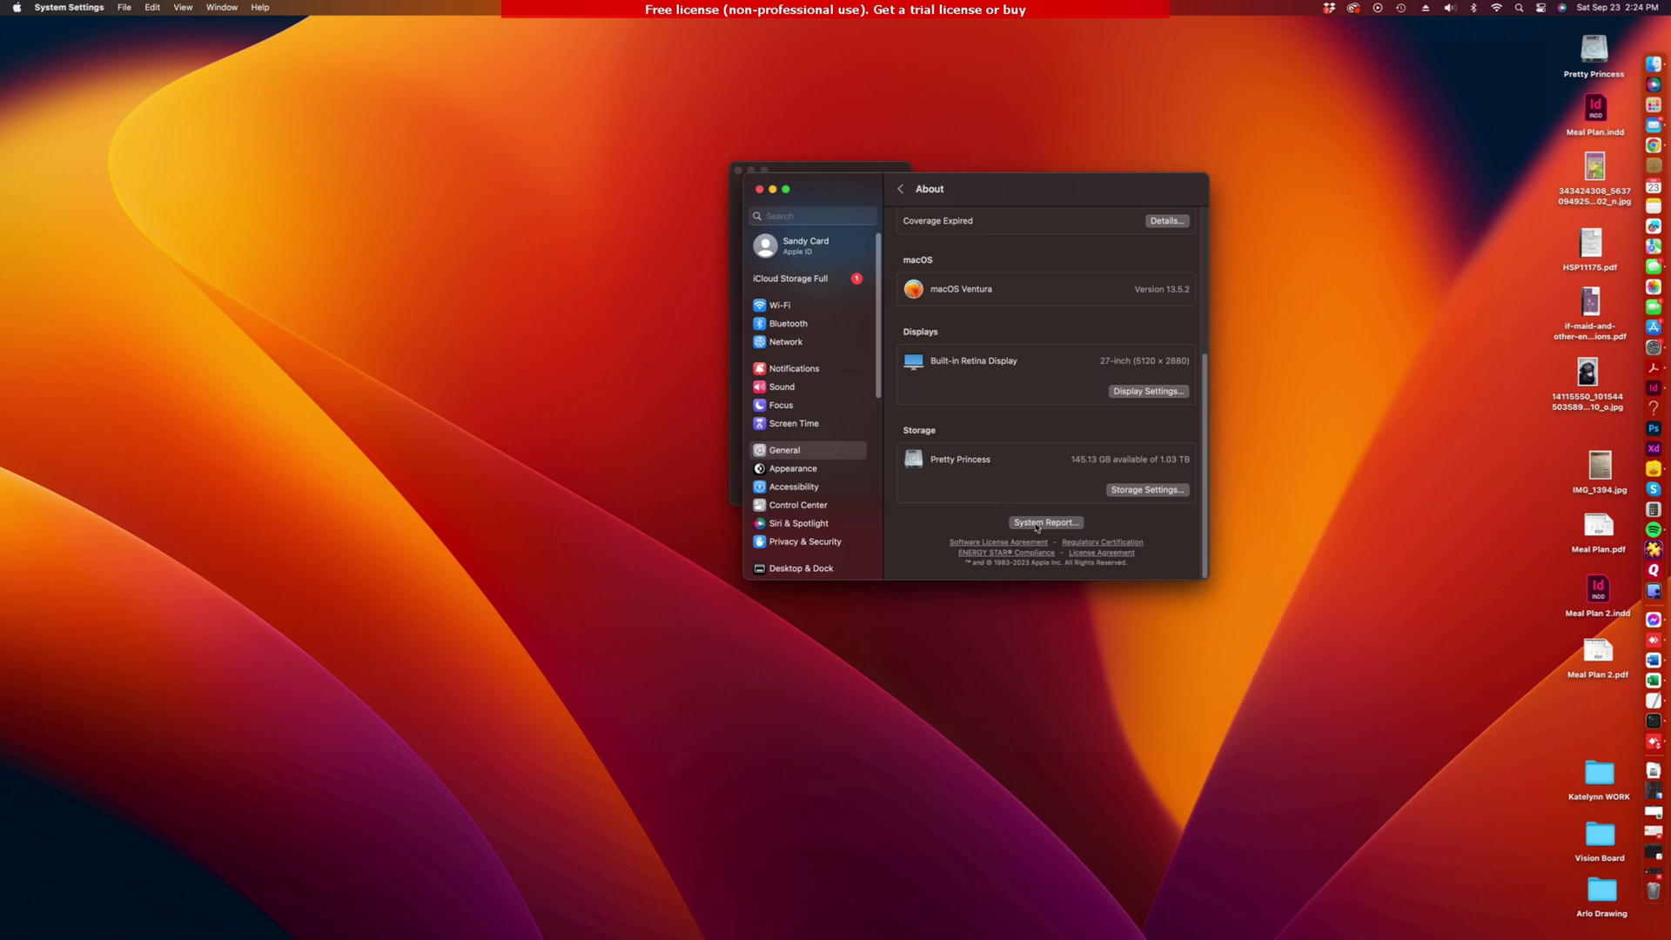
left_click(1037, 523)
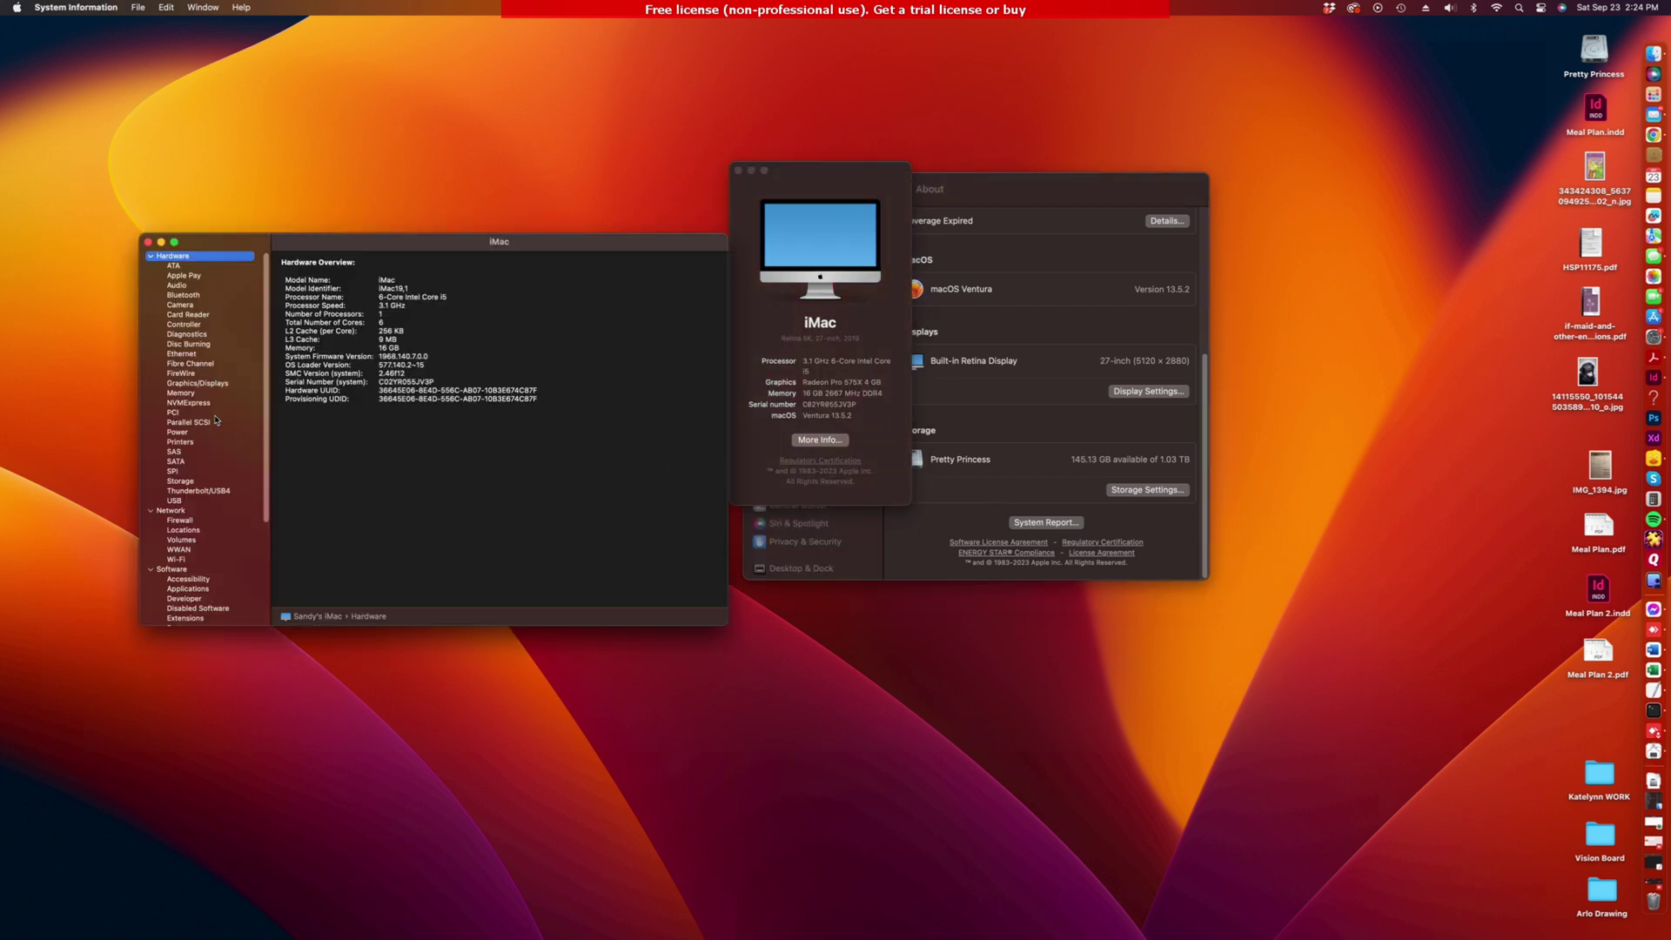
left_click(180, 354)
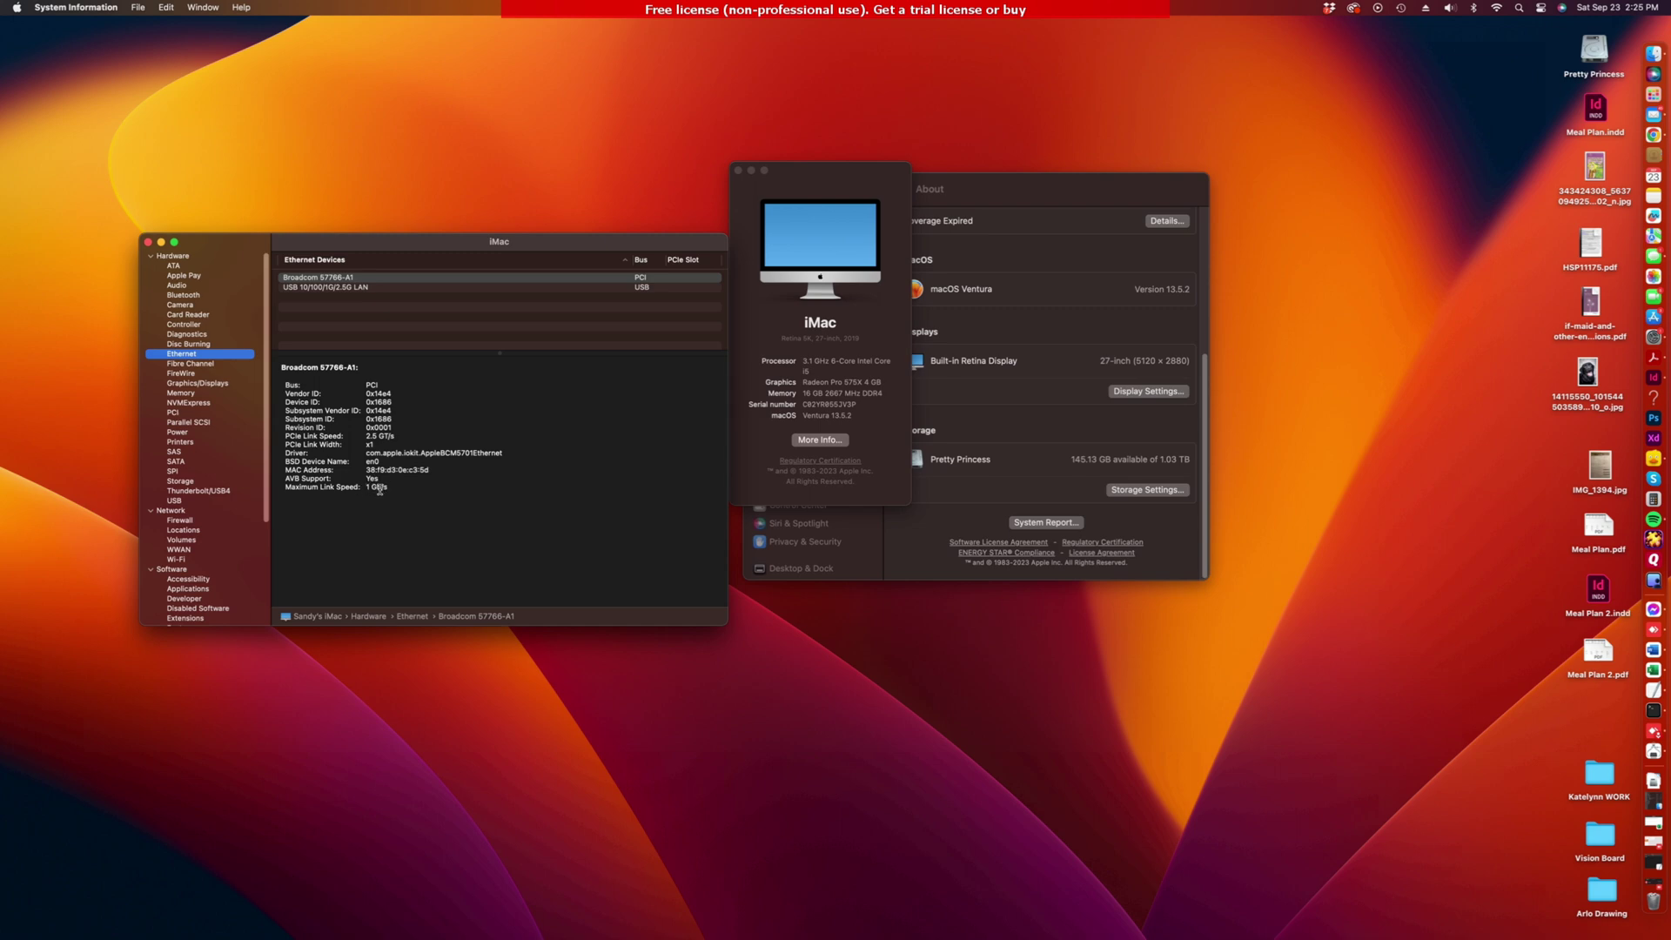
left_click(329, 290)
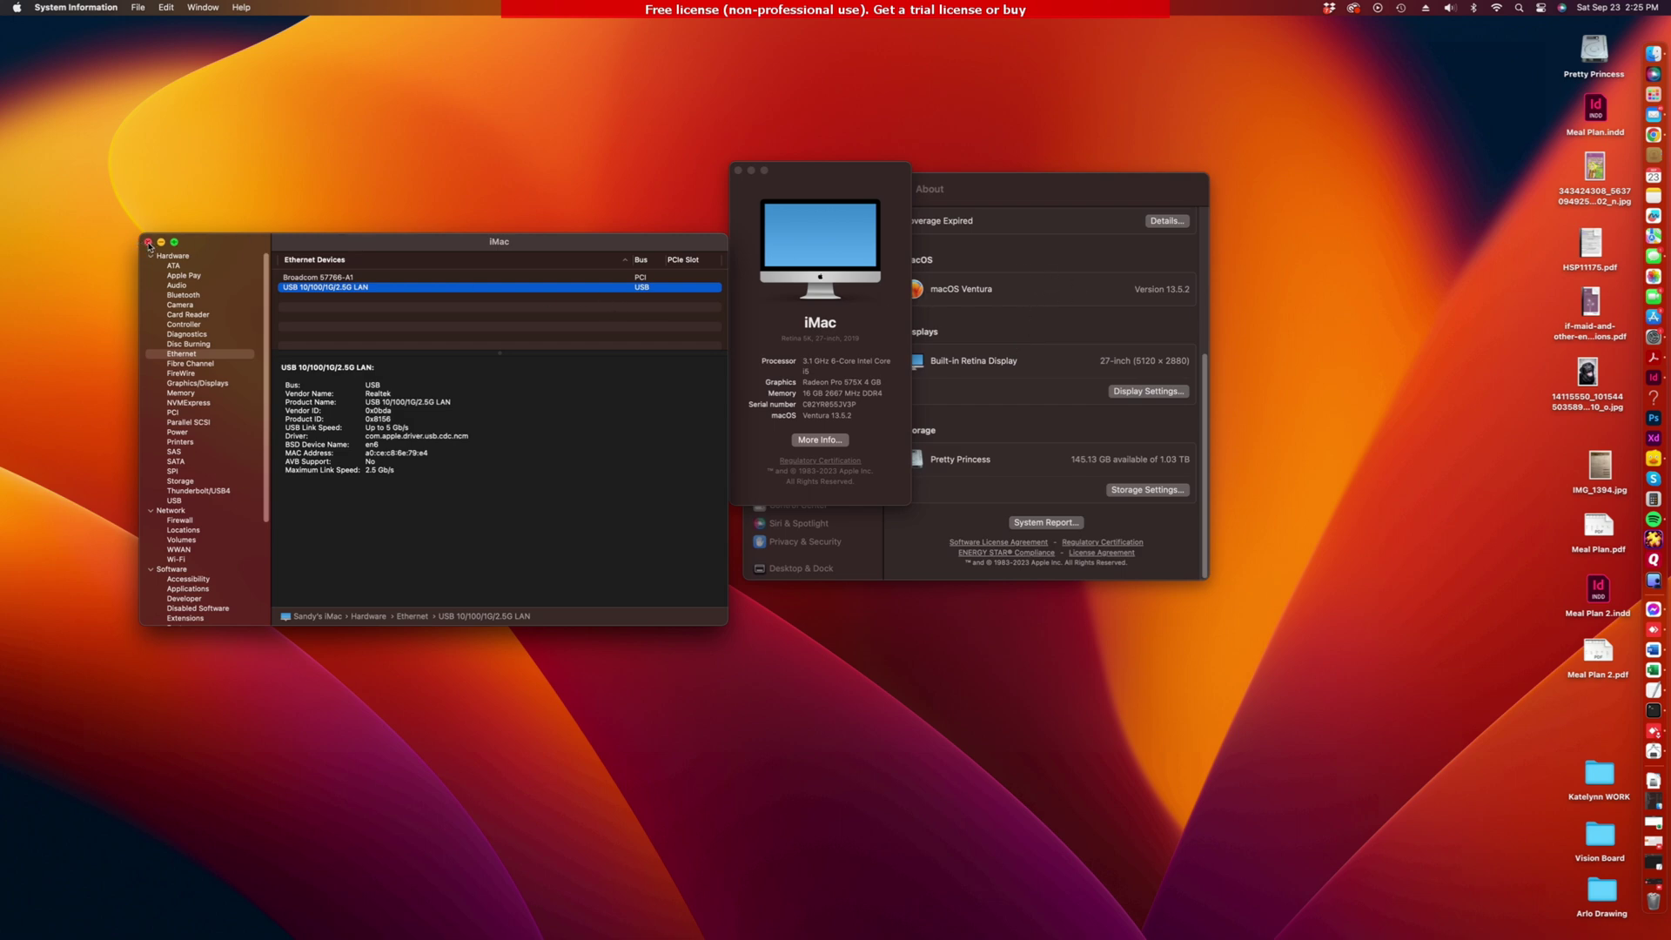
left_click(148, 242)
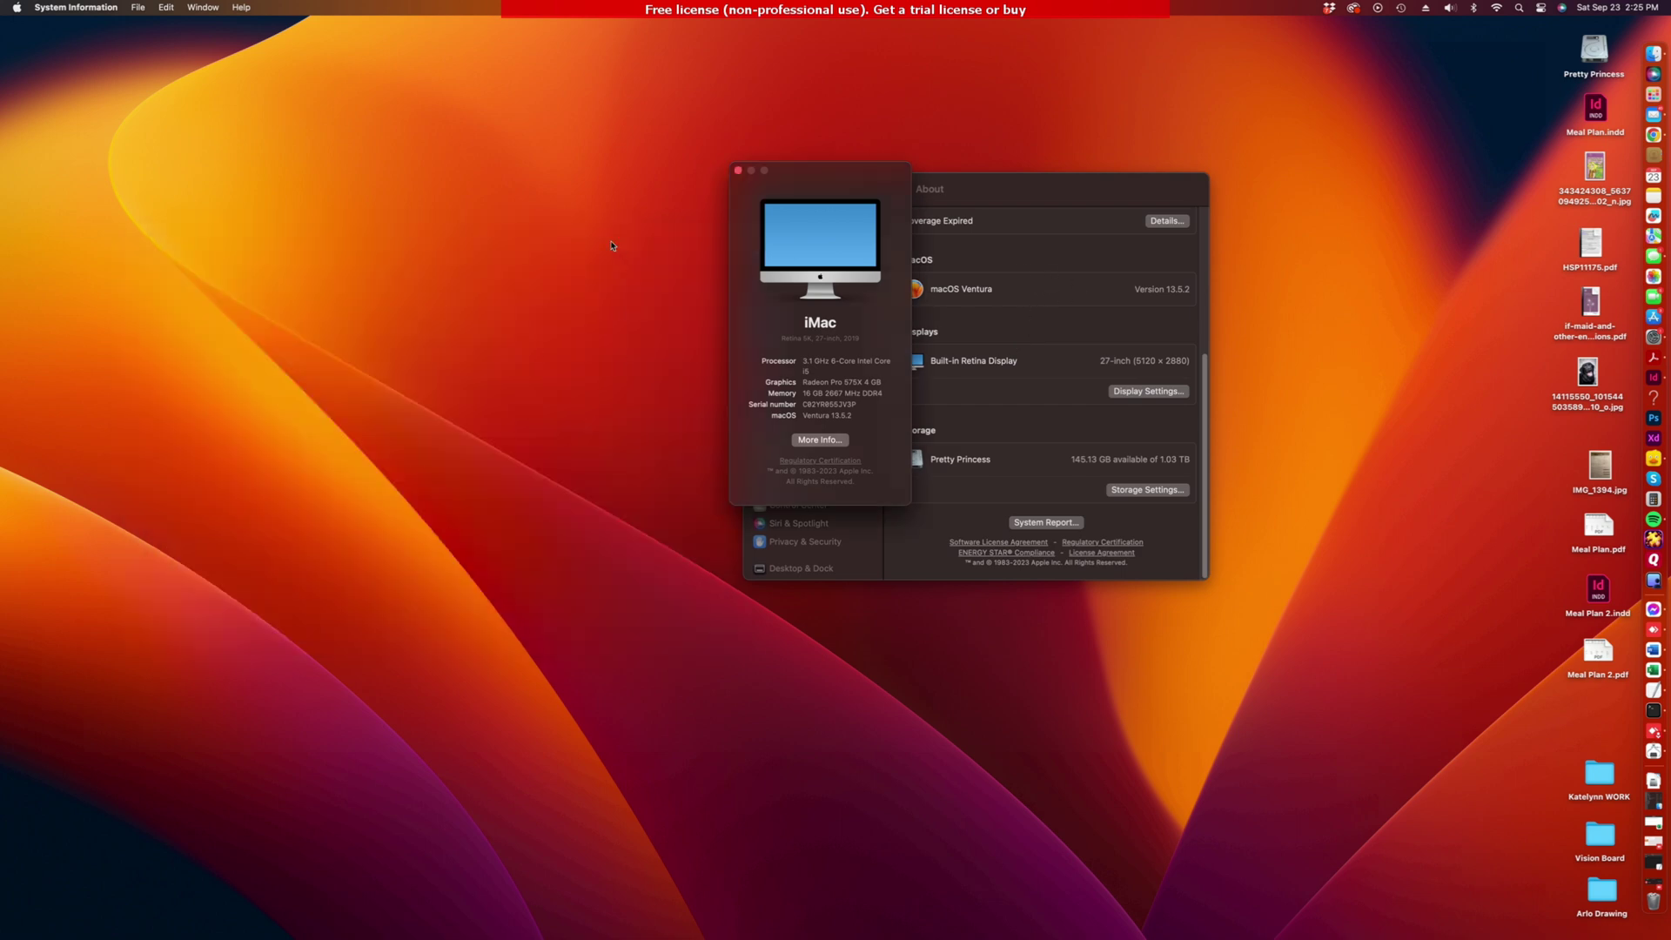
left_click(735, 171)
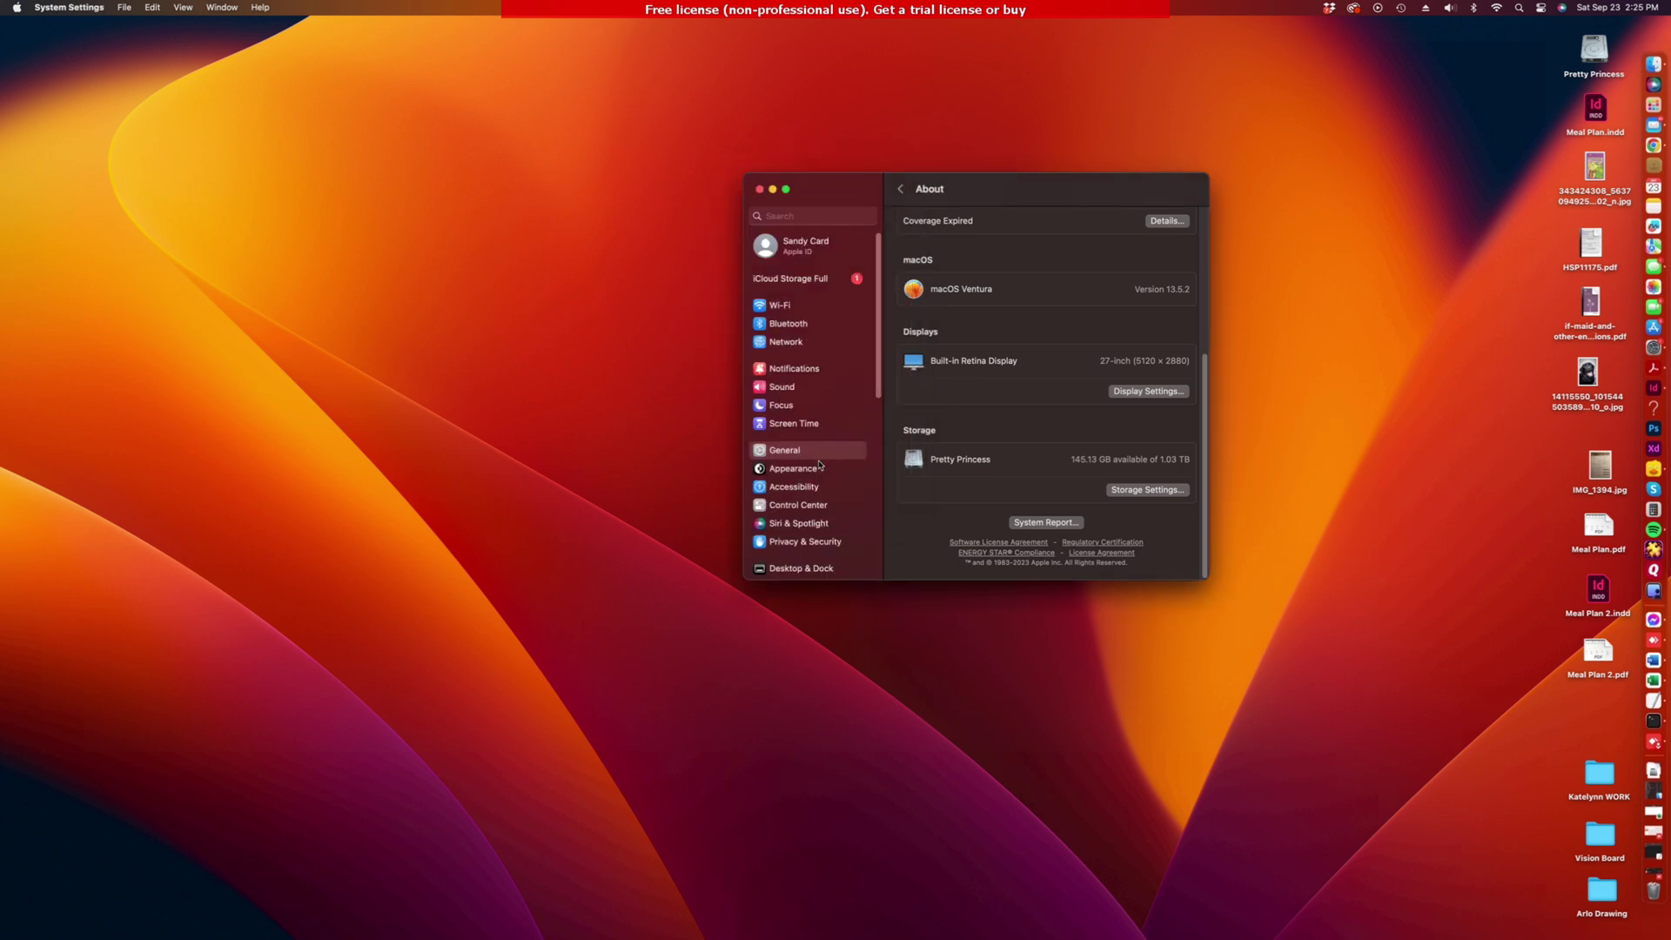
Step: Go to General > Time Machine in System Settings
scroll(1026, 419, "up", 5)
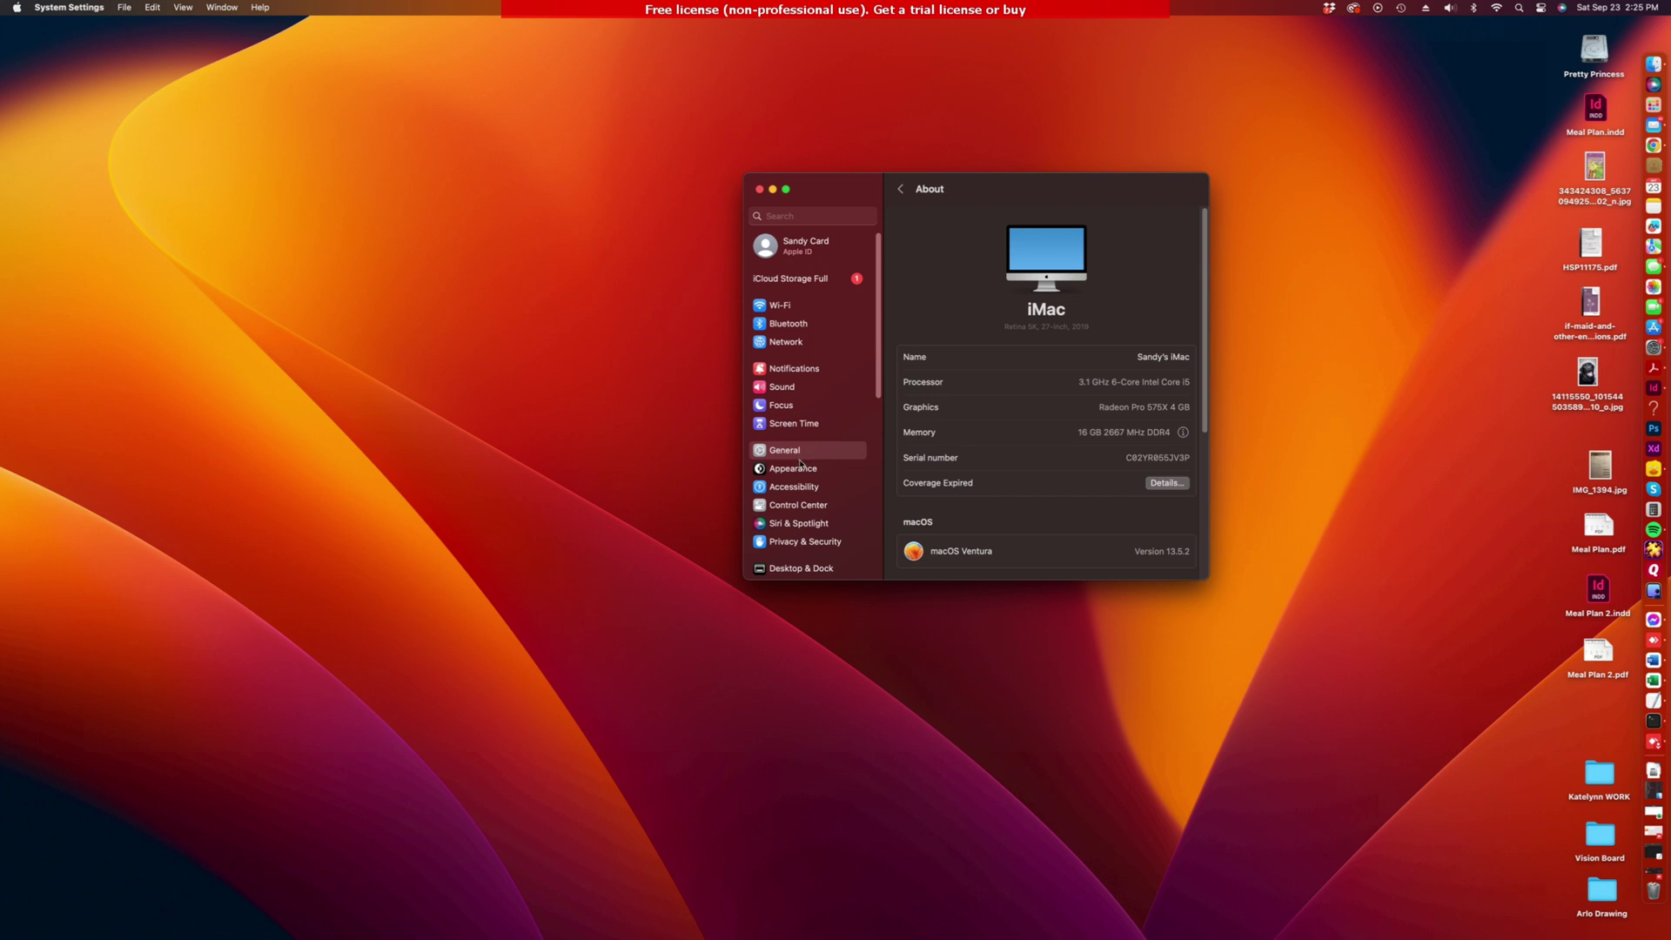
scroll(804, 461, "down", 5)
scroll(803, 416, "up", 5)
left_click(777, 451)
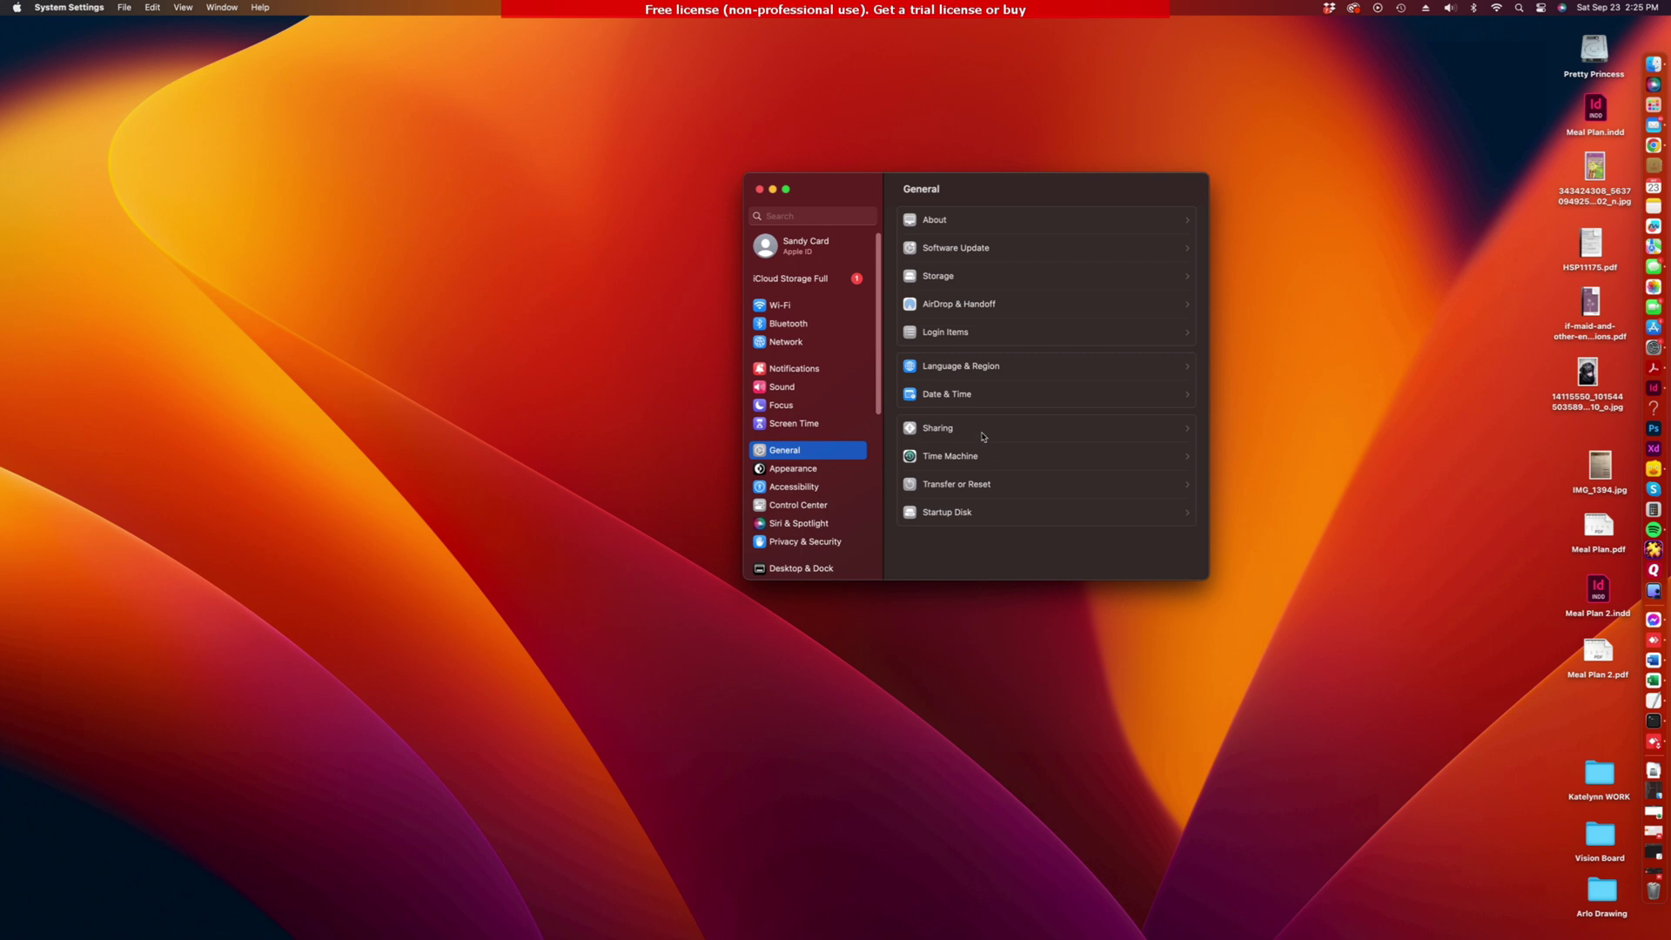
left_click(951, 458)
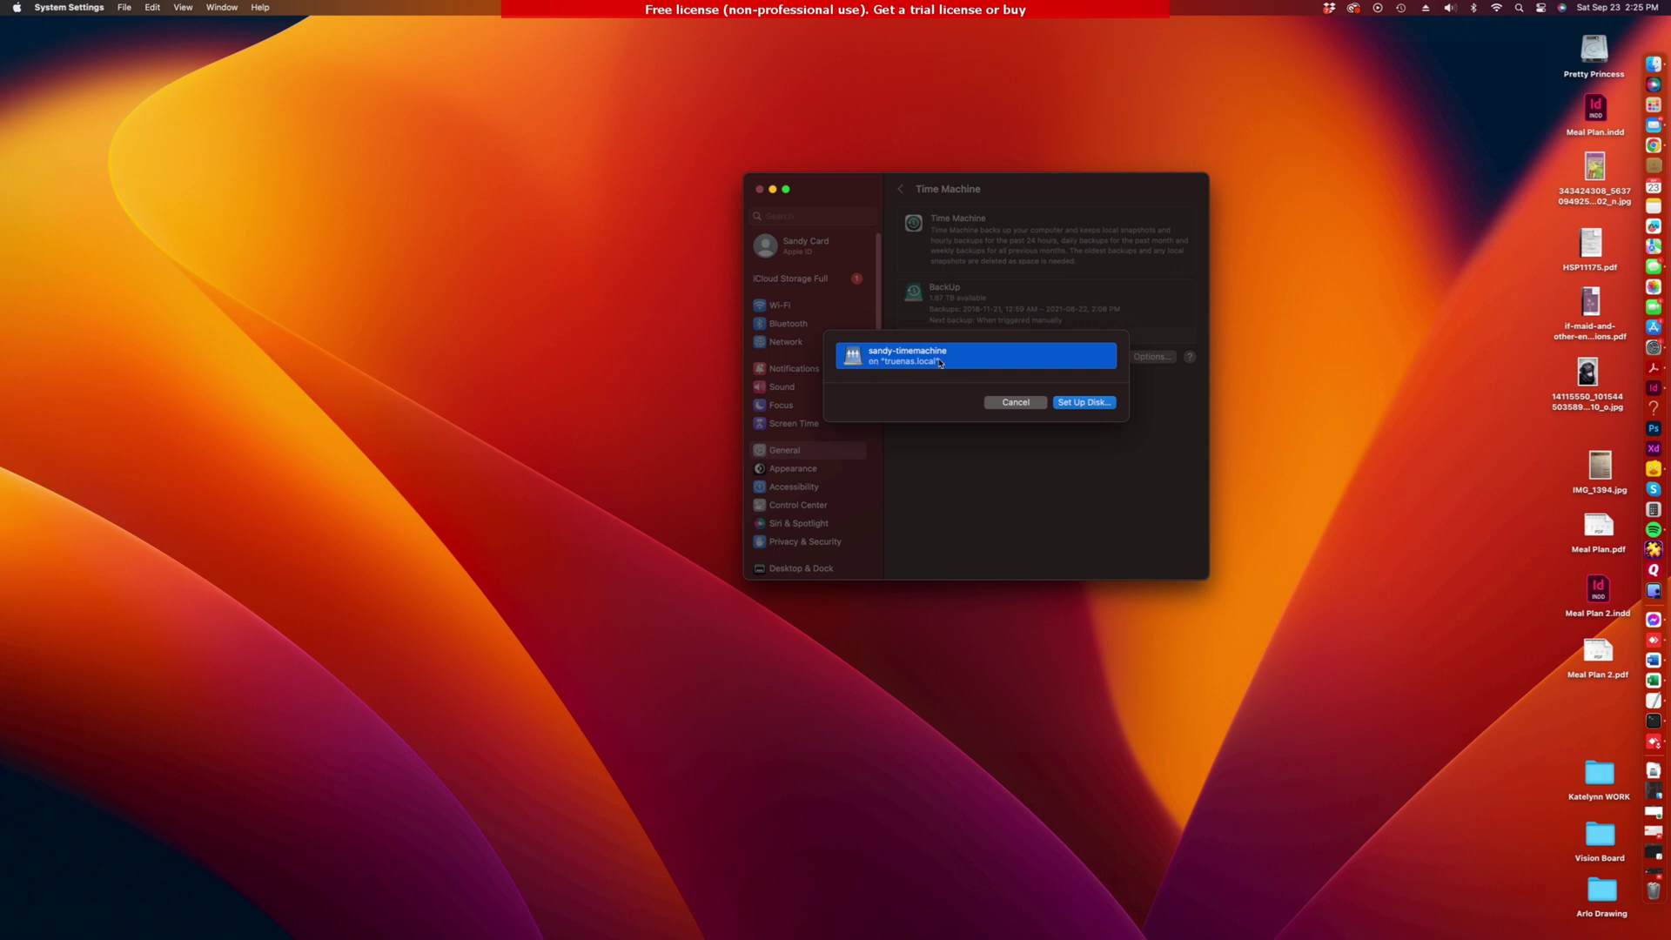
Step: Add sandy-timemachine as the backup disk, signing in with the NAS username and password, encryption off
left_click(1080, 403)
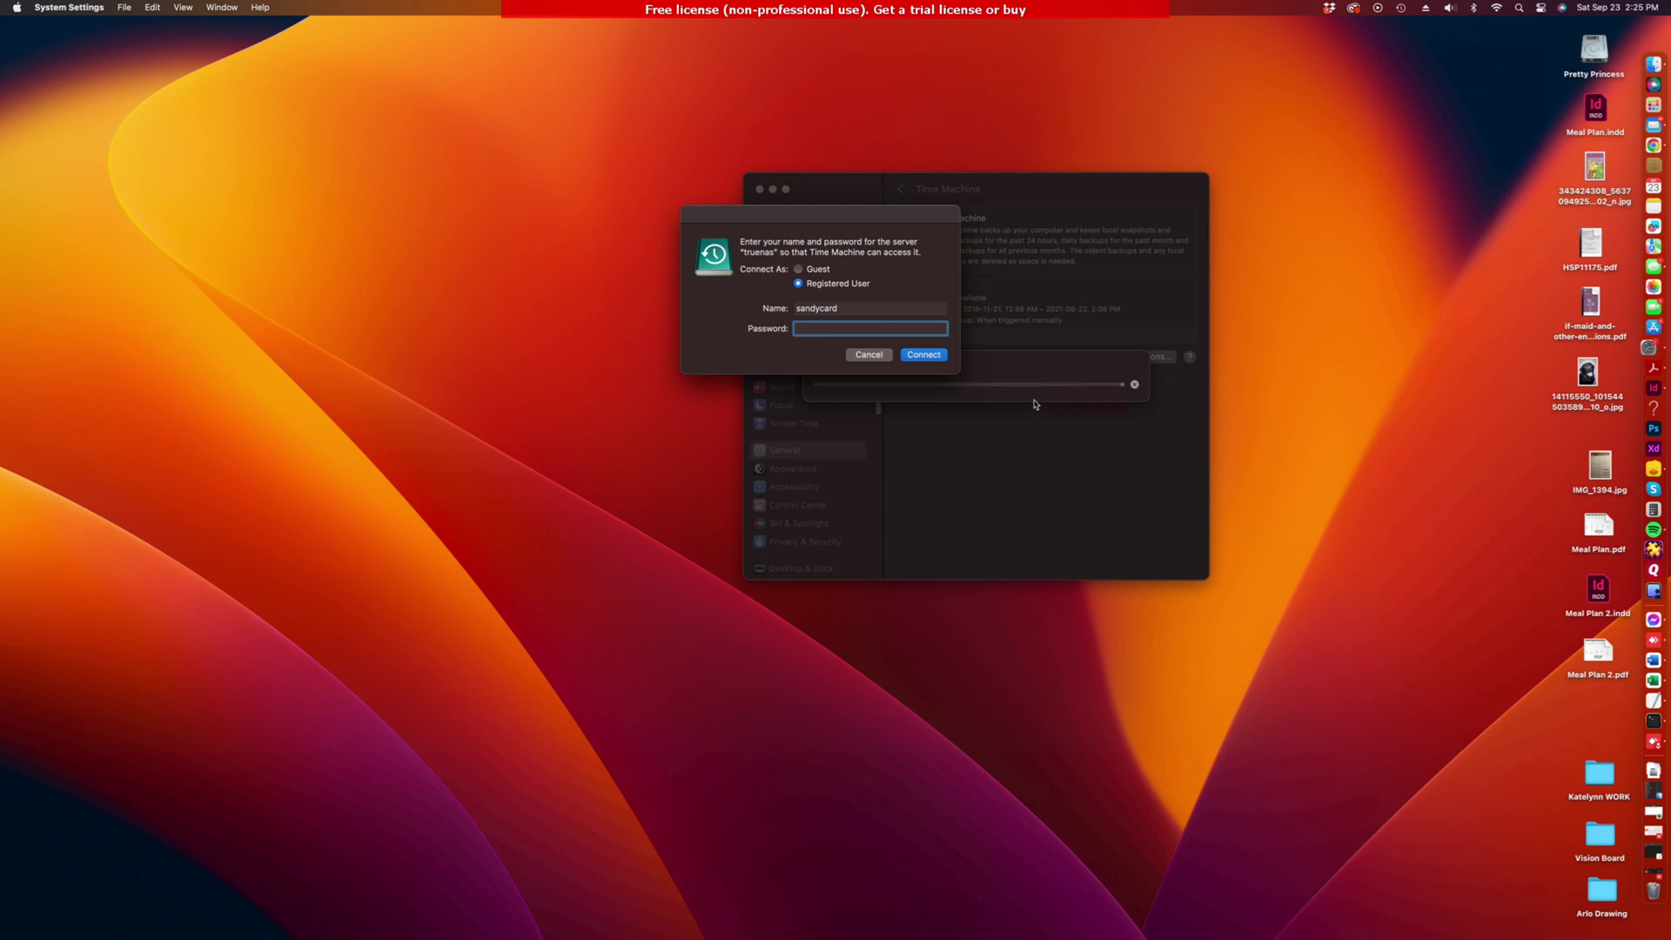
left_click(848, 308)
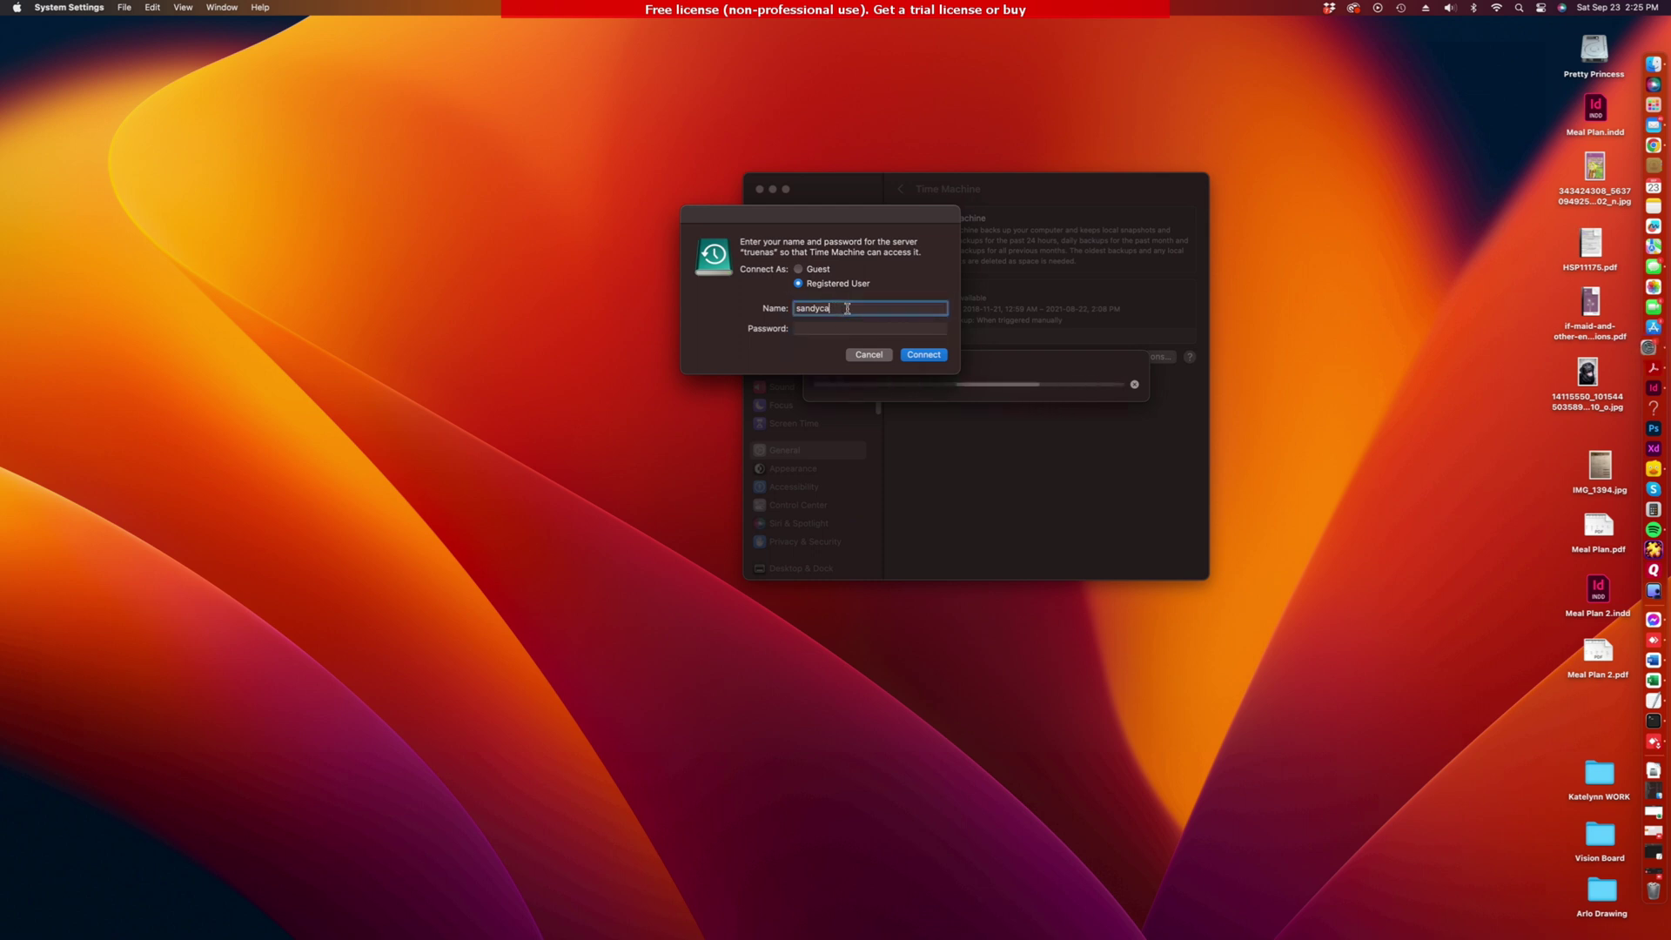
key("BackSpace")
key("BackSpace")
key("BackSpace")
key("BackSpace")
key("Tab")
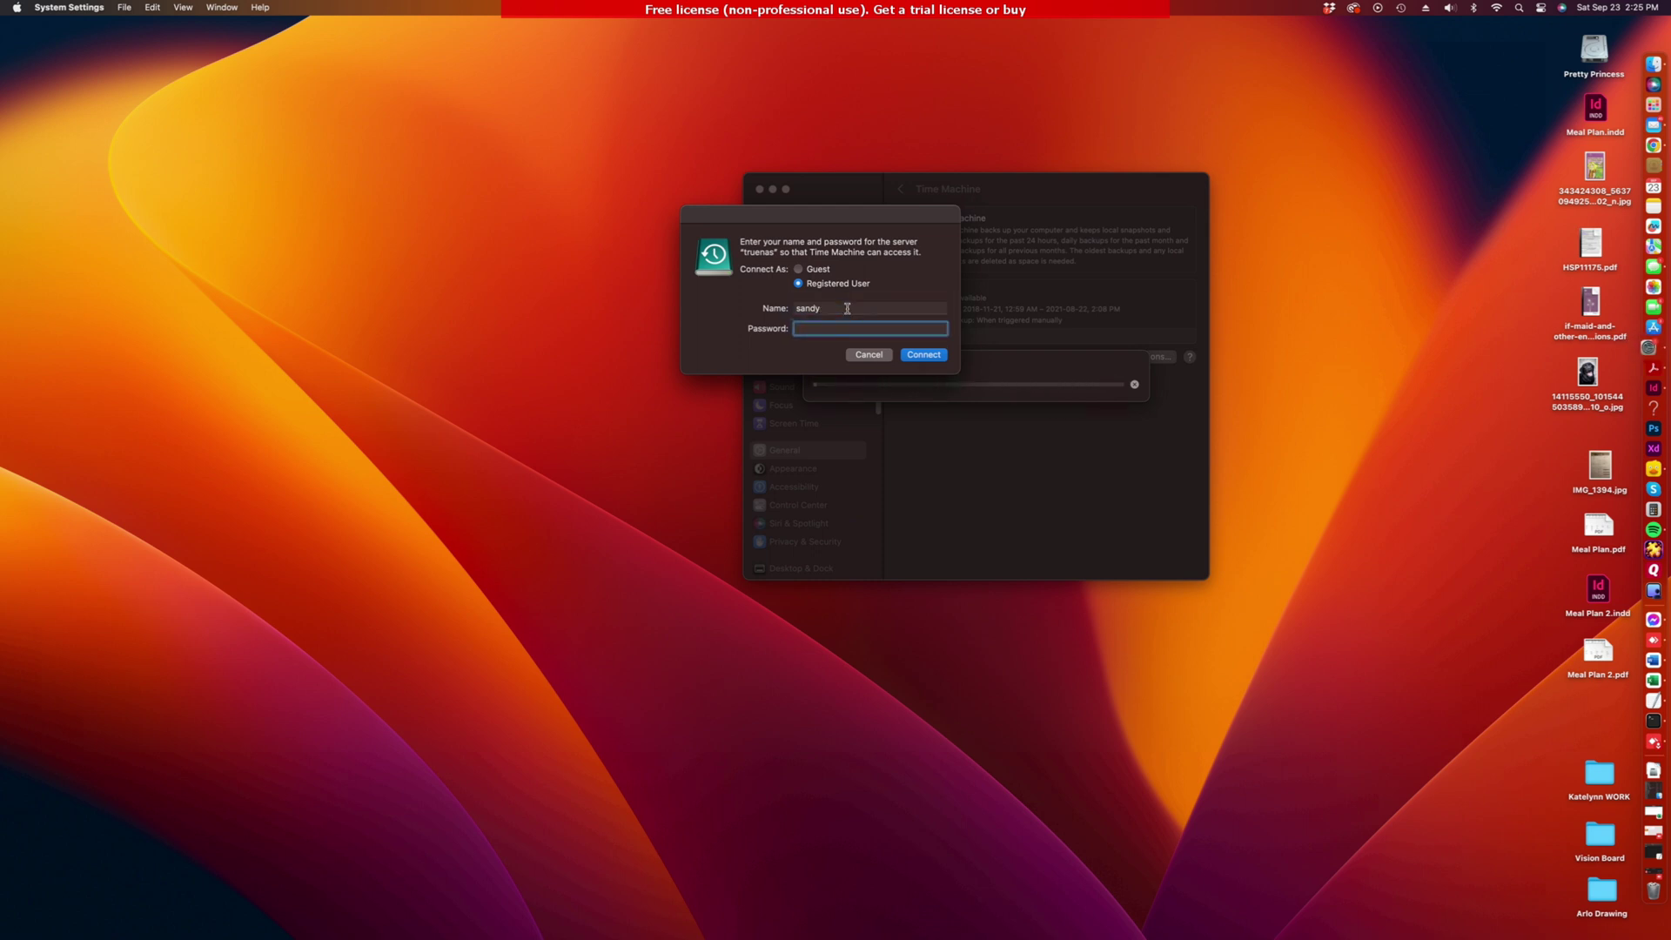
type("•••••••")
left_click(926, 355)
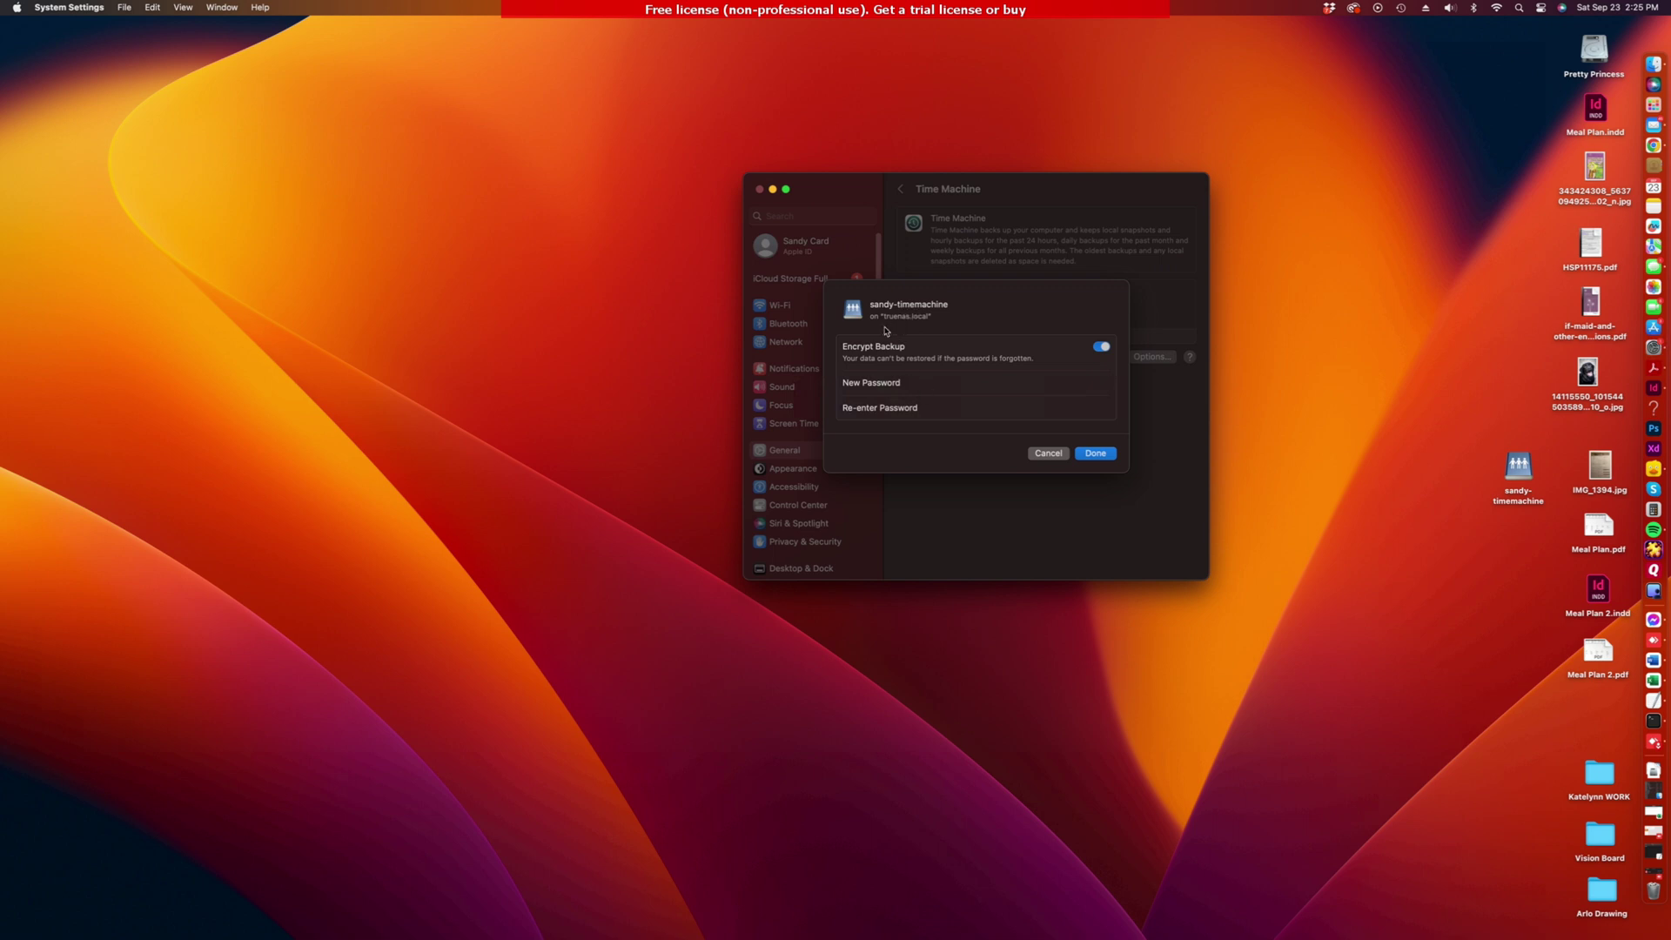
left_click(1102, 347)
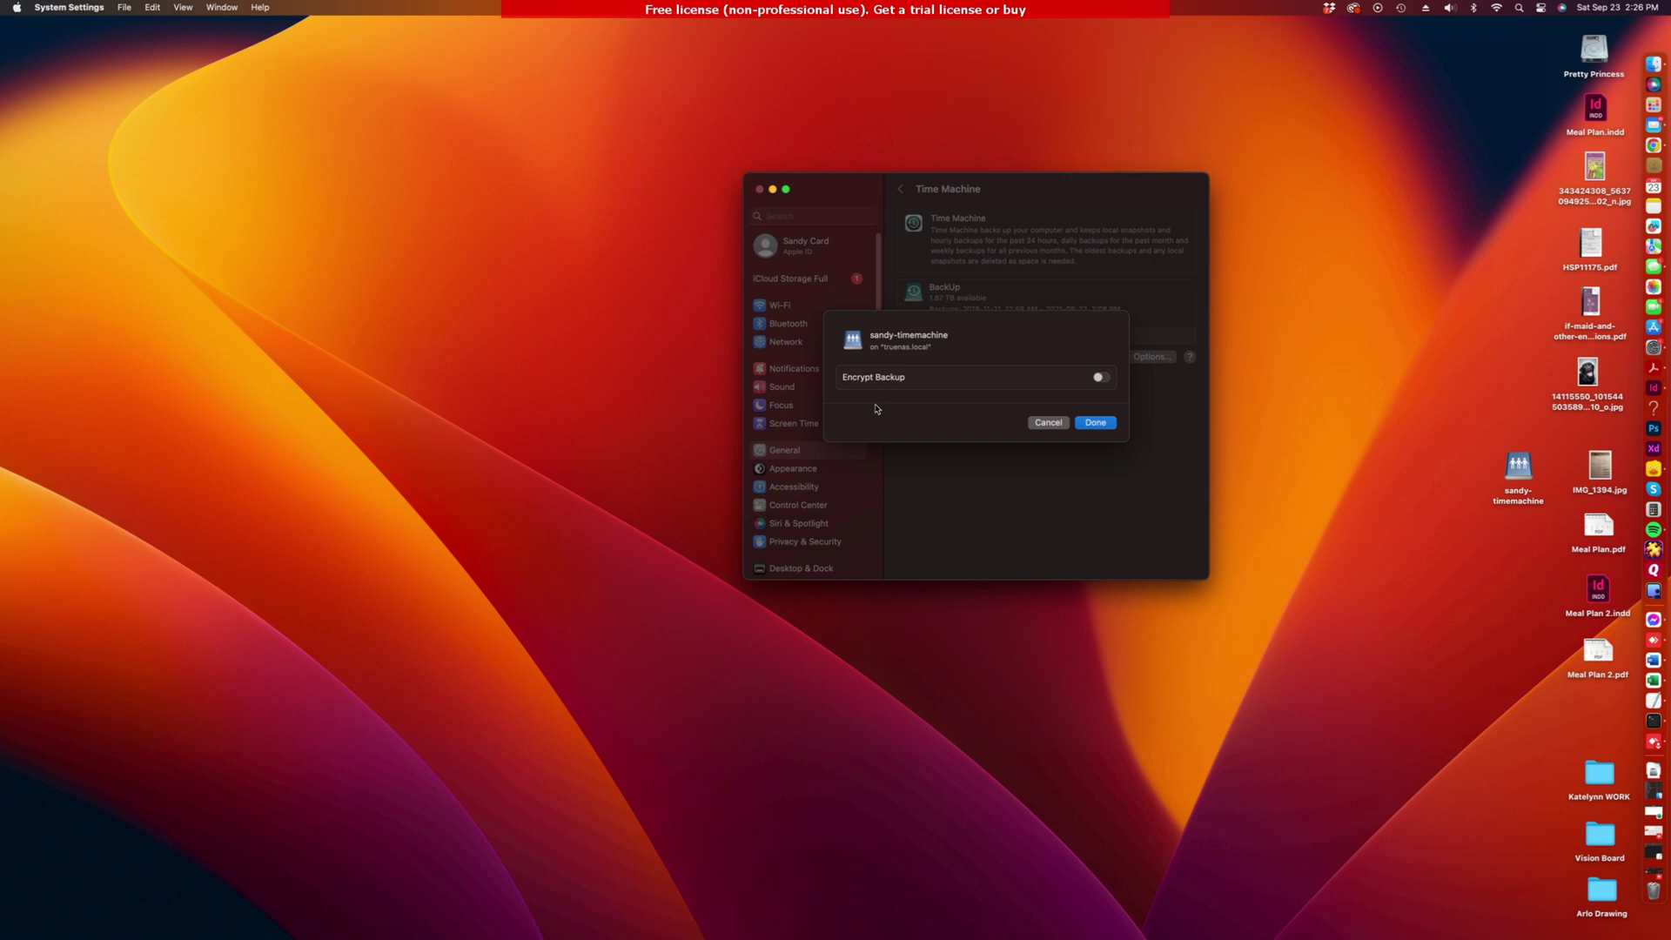
left_click(1099, 425)
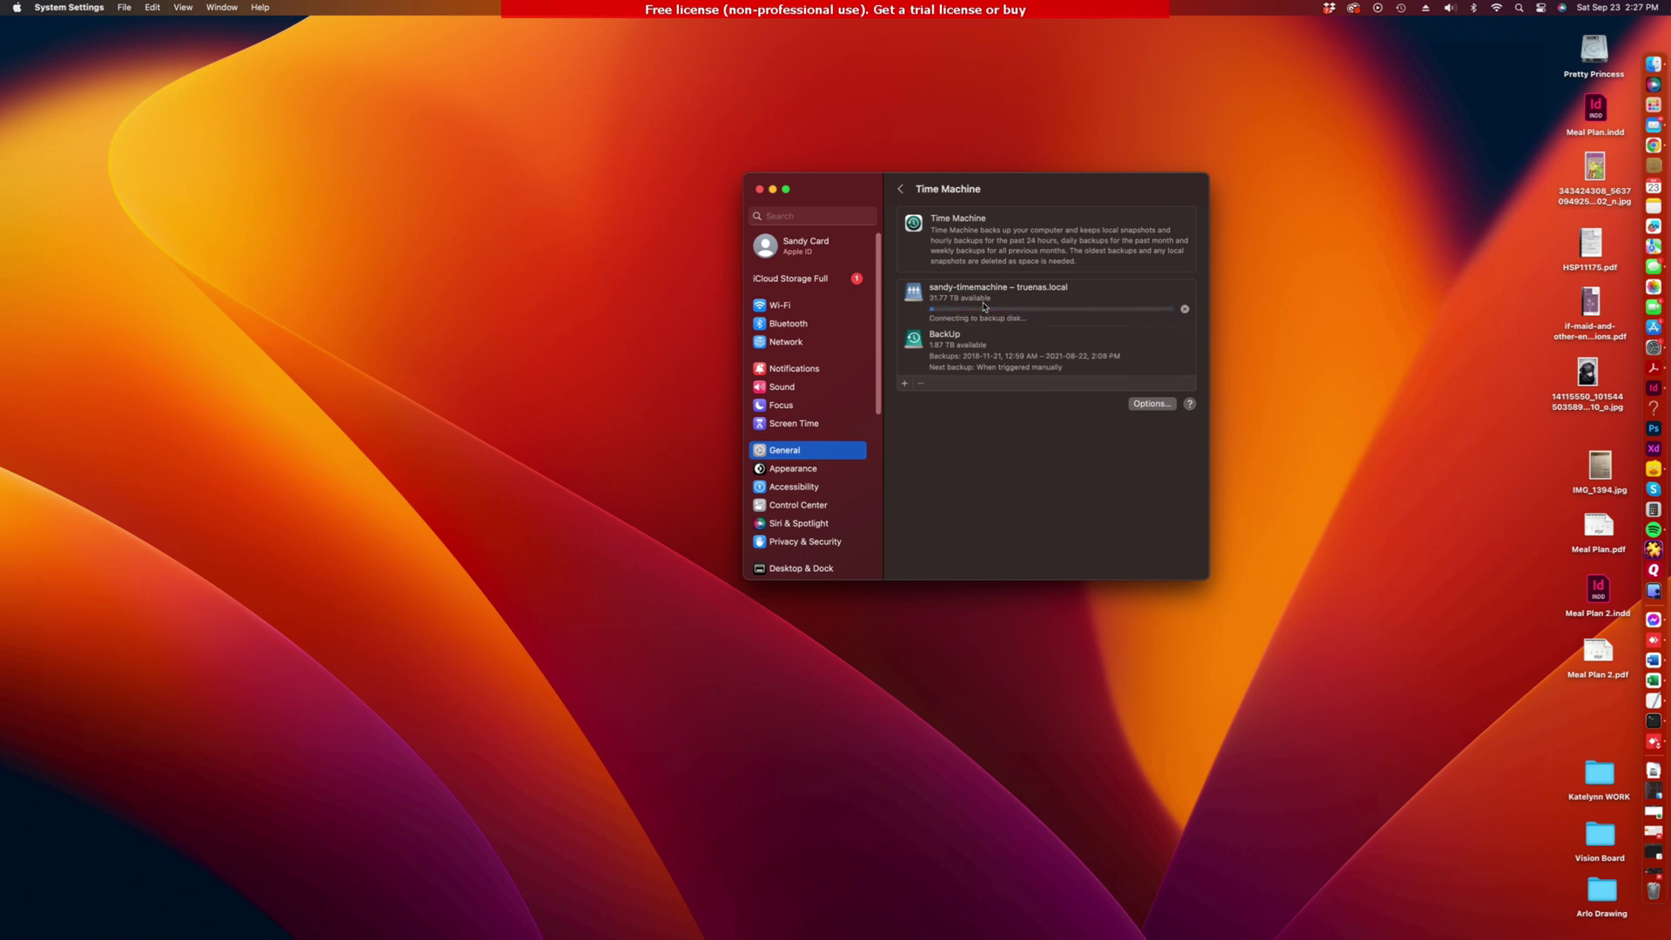
Step: Select the sandy-timemachine destination so its first backup starts preparing, then move to Finder
left_click(1141, 306)
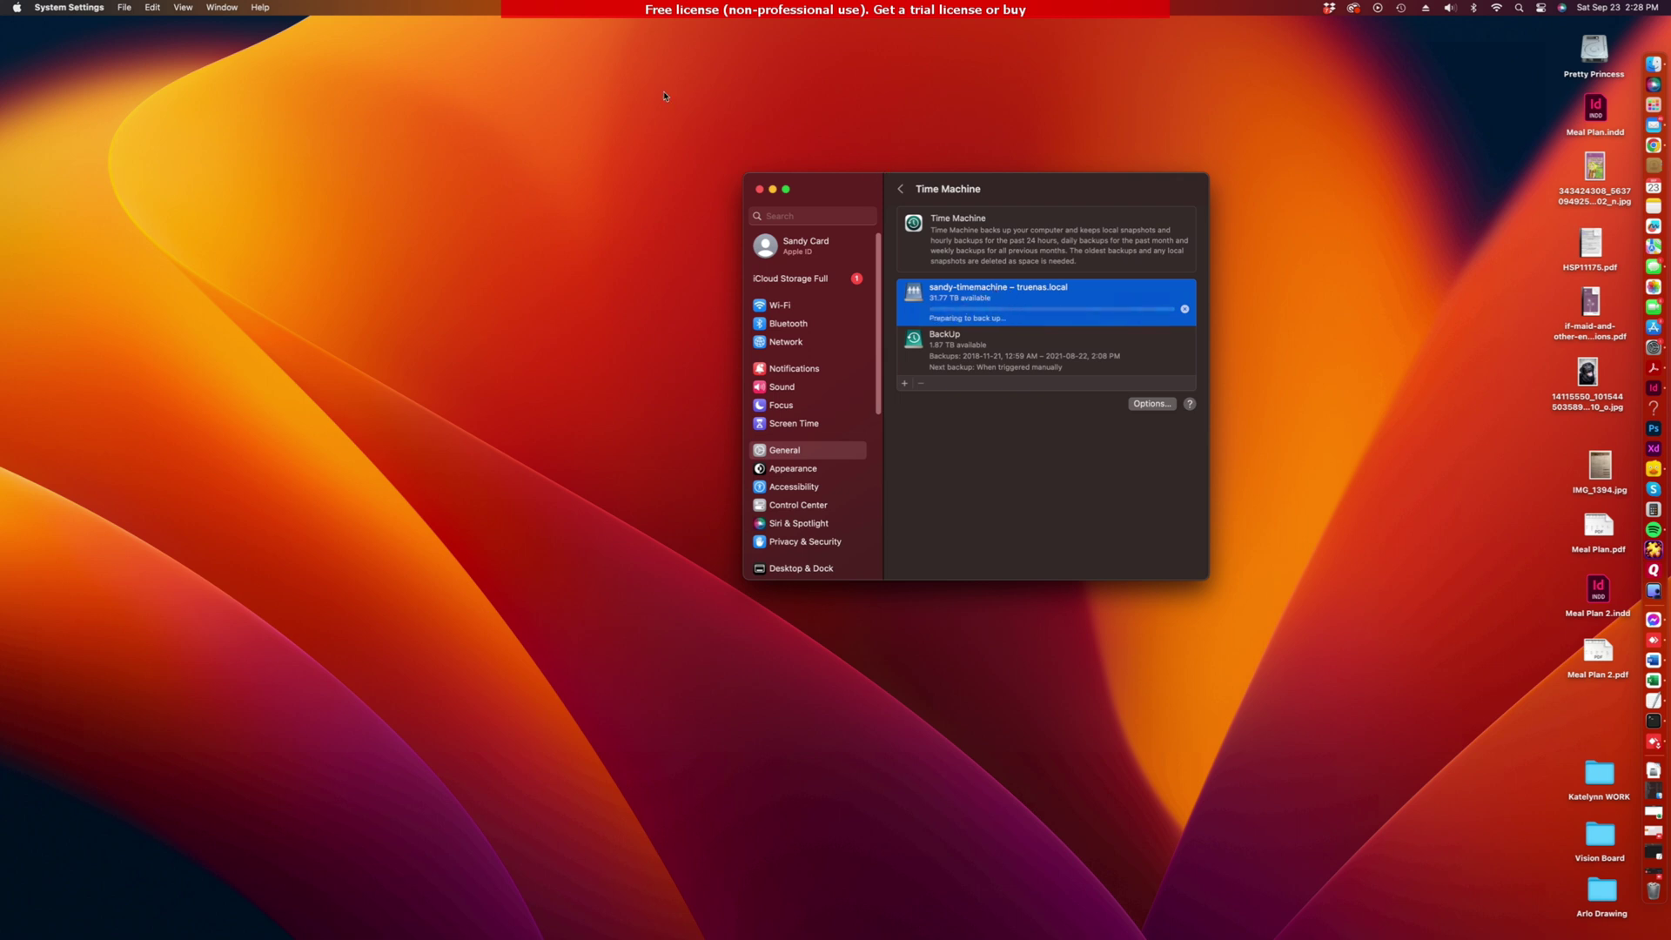
left_click(551, 142)
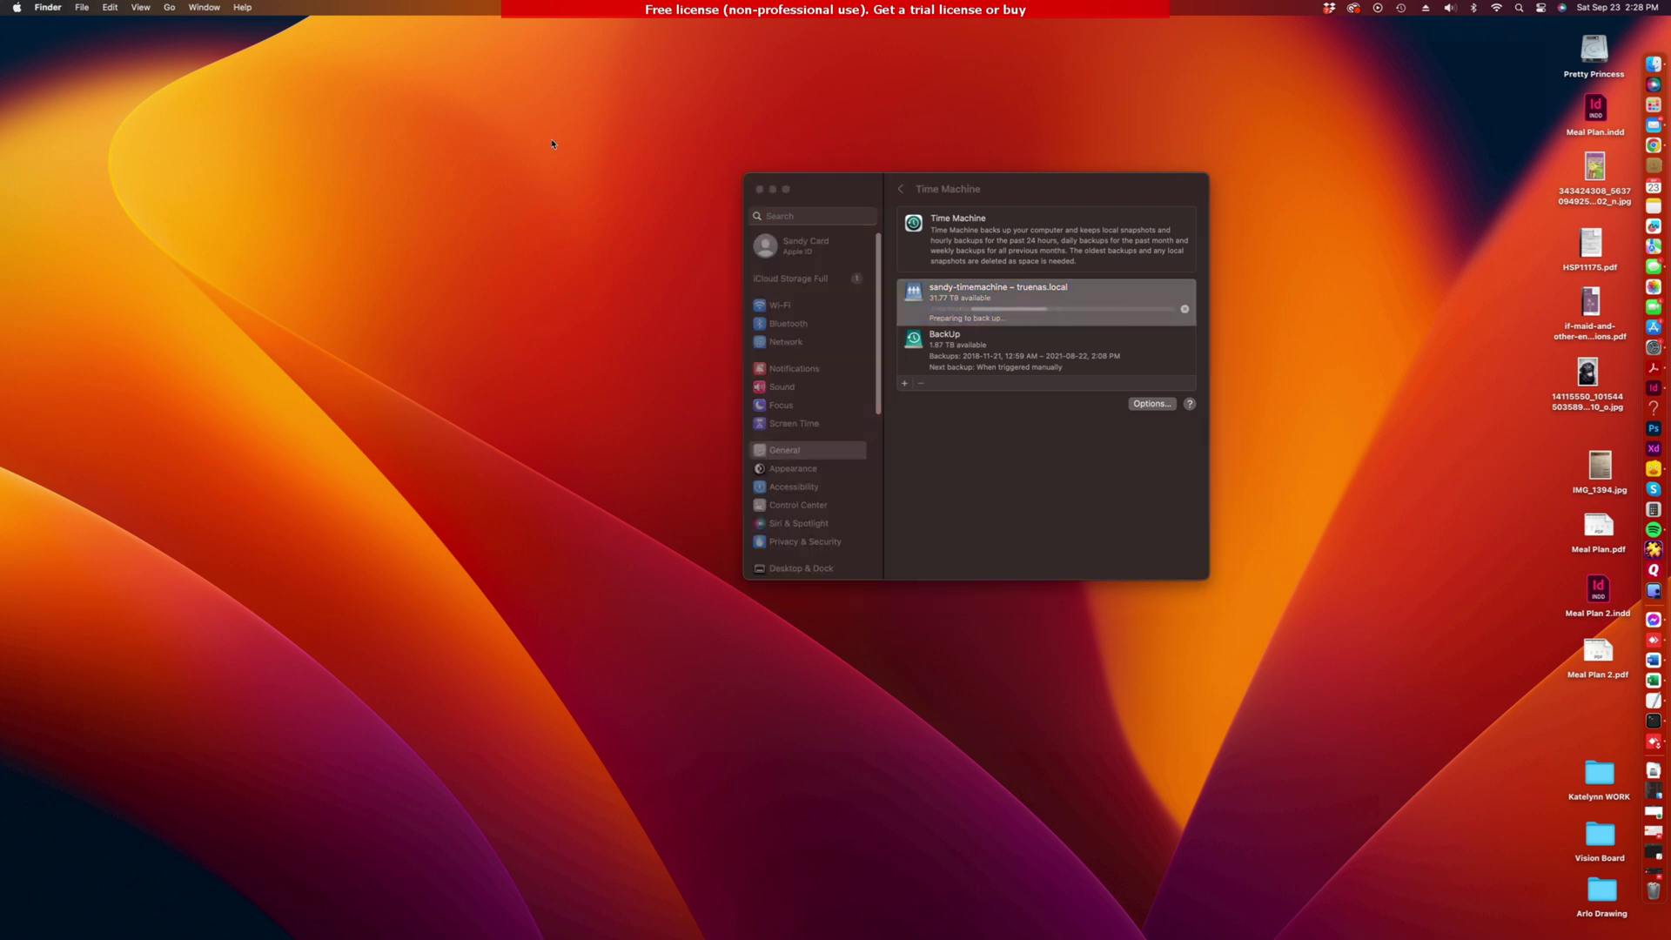
Step: Mount the sandy-timemachine volume from the server at smb://10.110.28.103/
key("super+k")
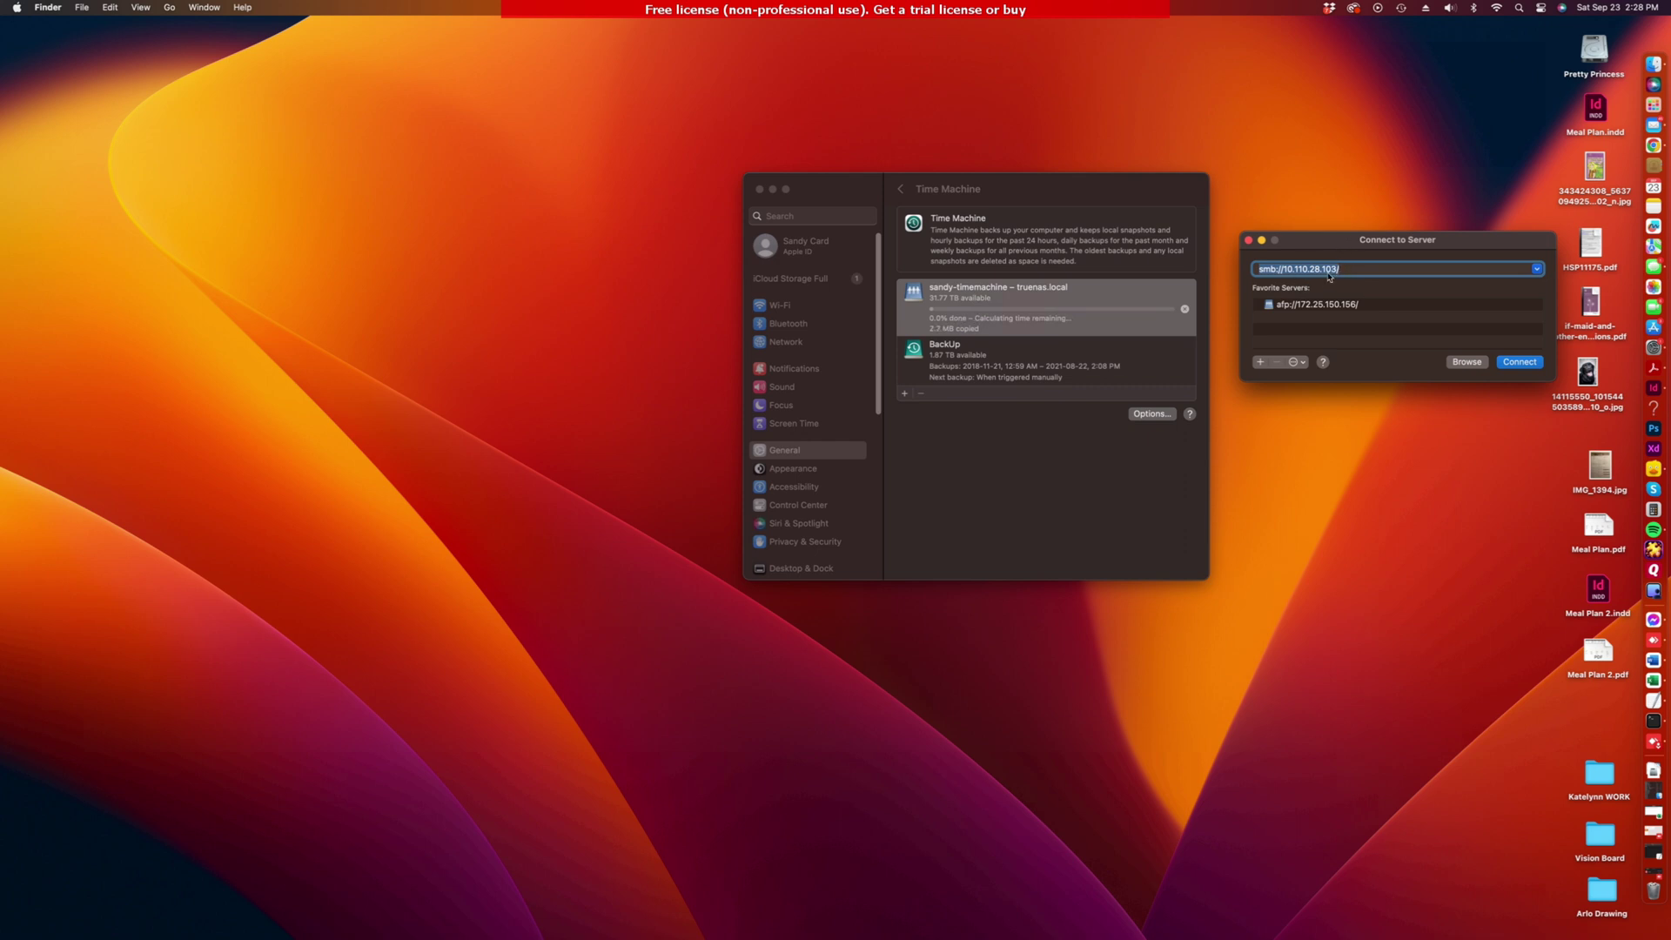
left_click(1520, 362)
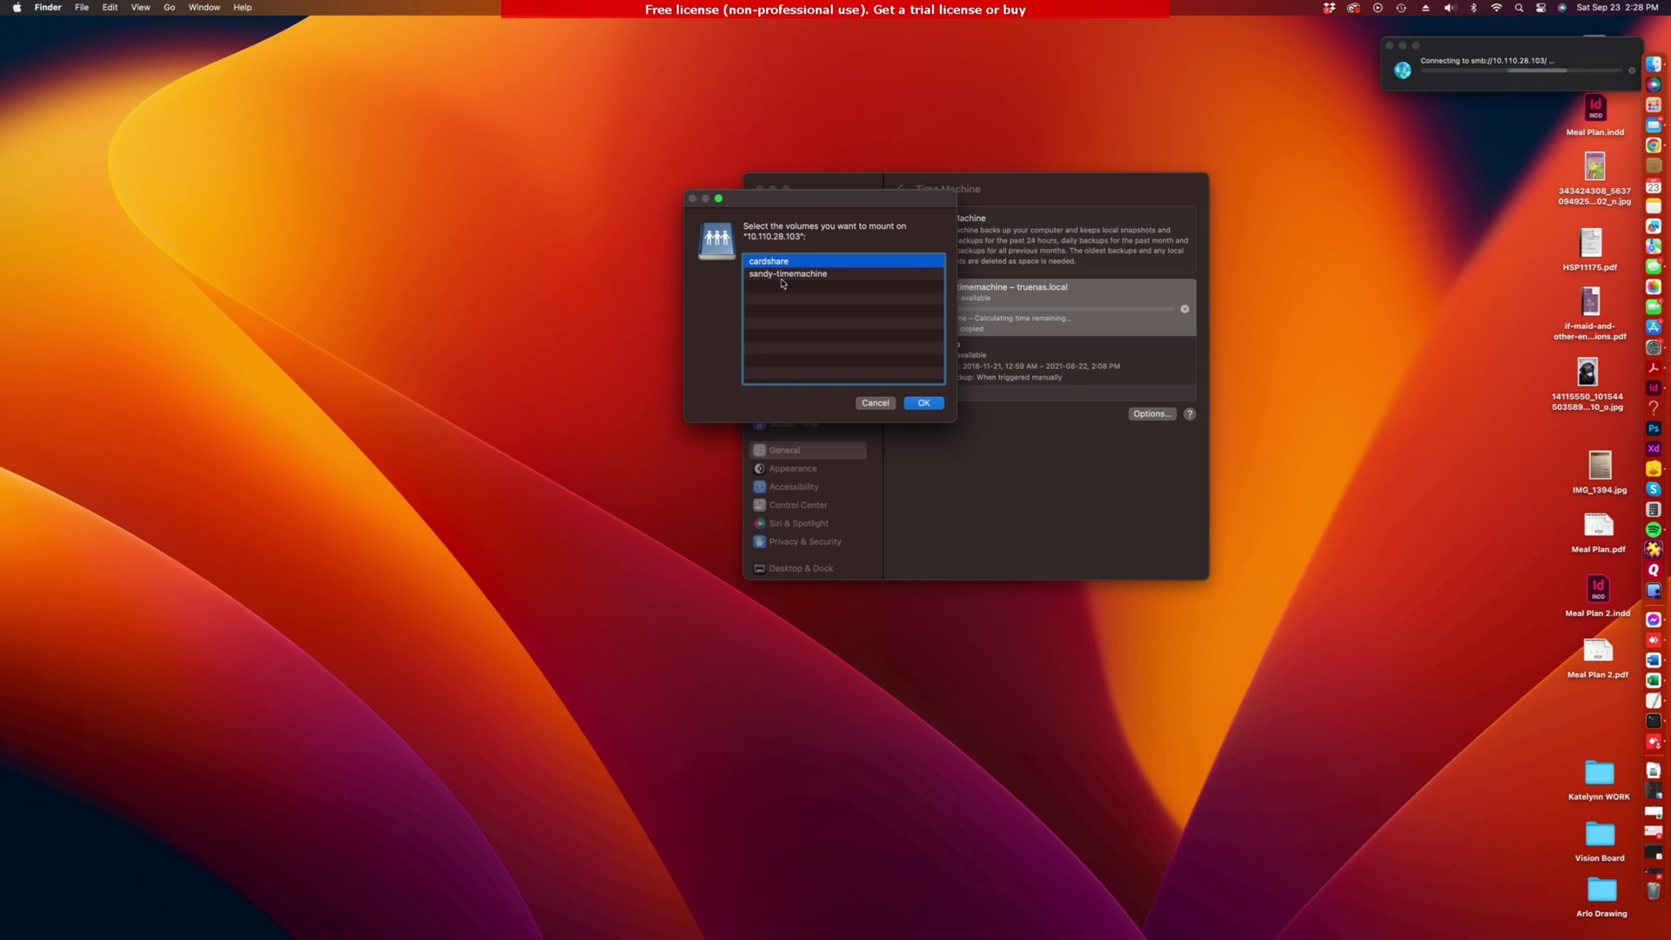
left_click(783, 275)
left_click(923, 402)
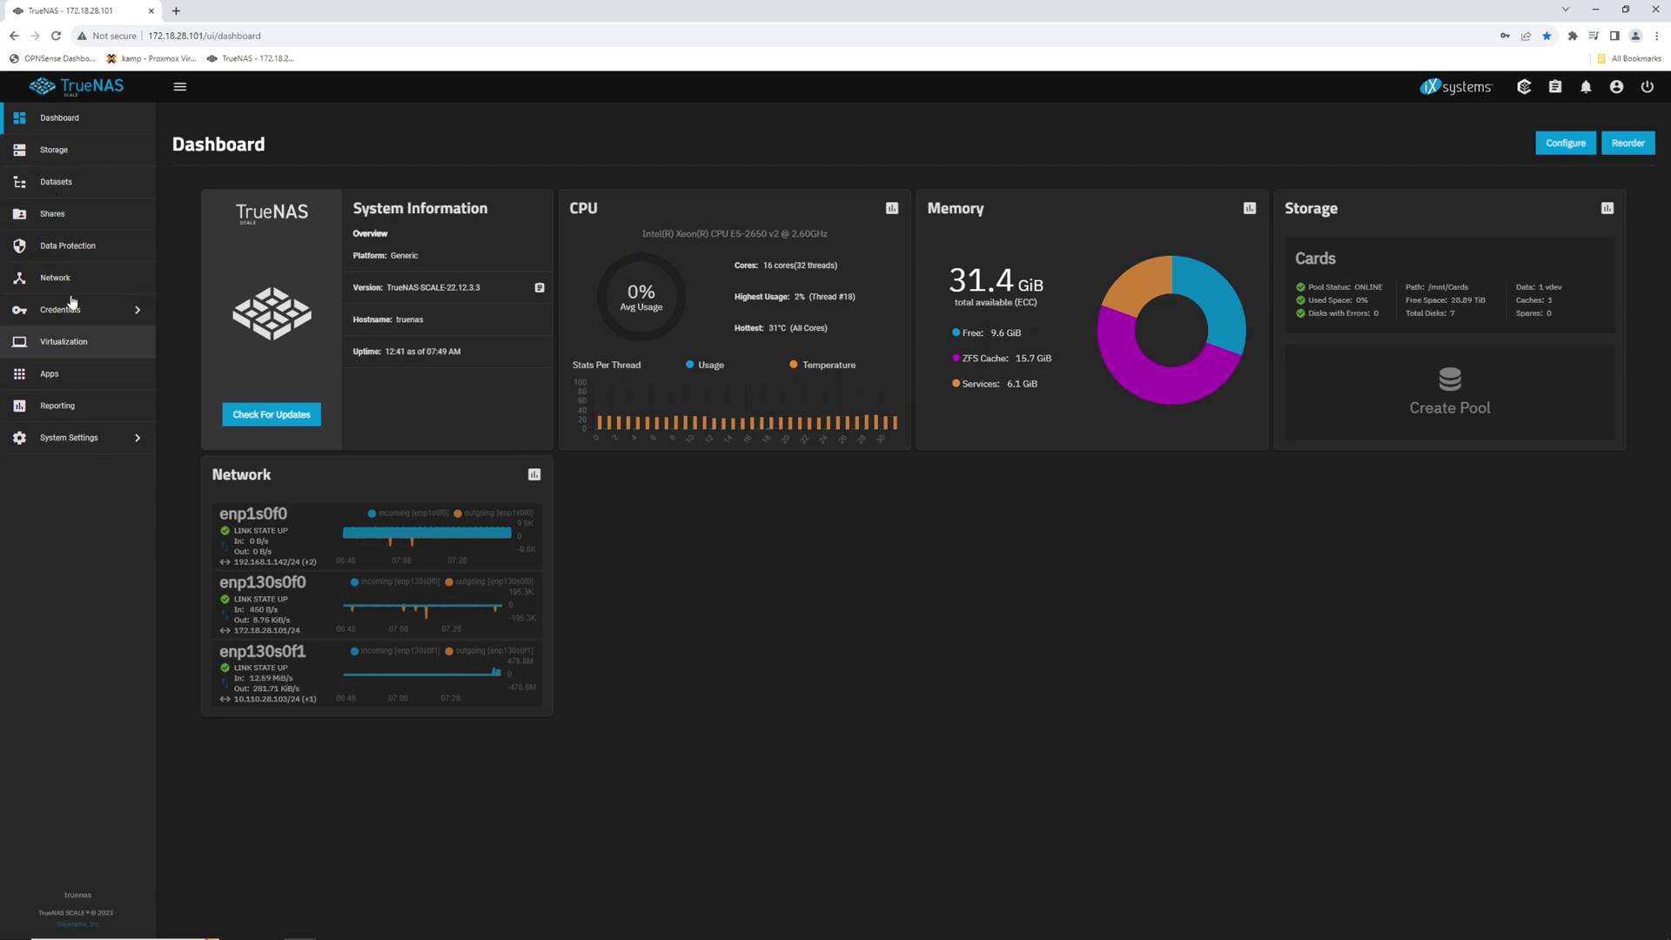
Step: Open the Datasets page to check the TimeMachine dataset's used space in the Cards pool
left_click(58, 182)
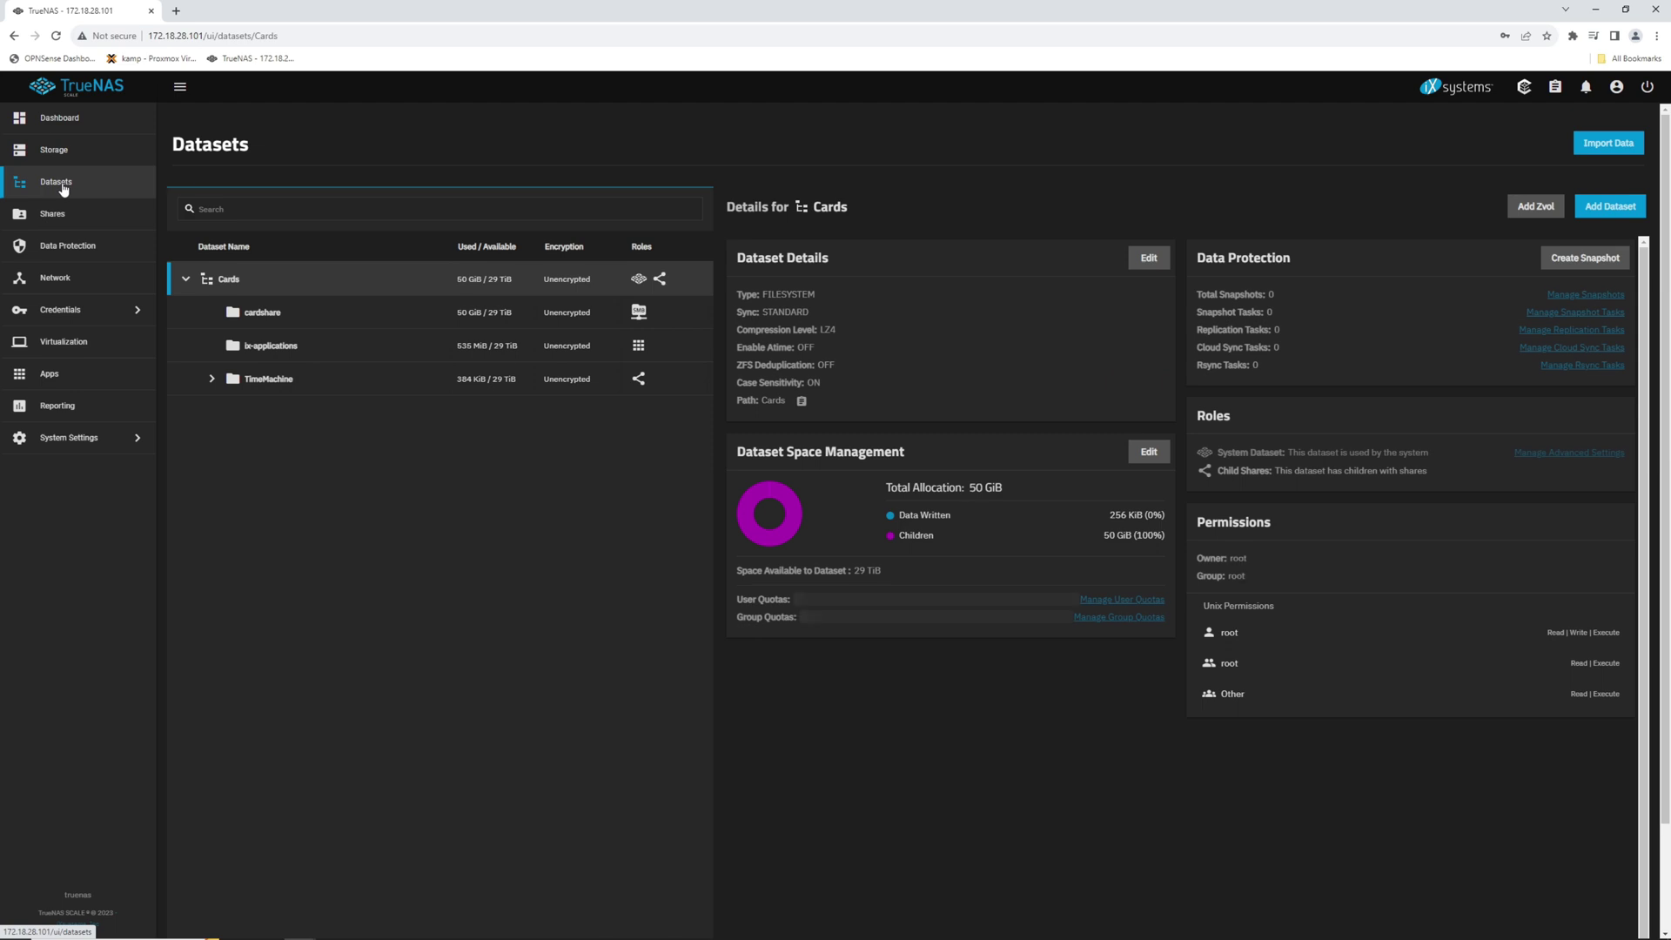